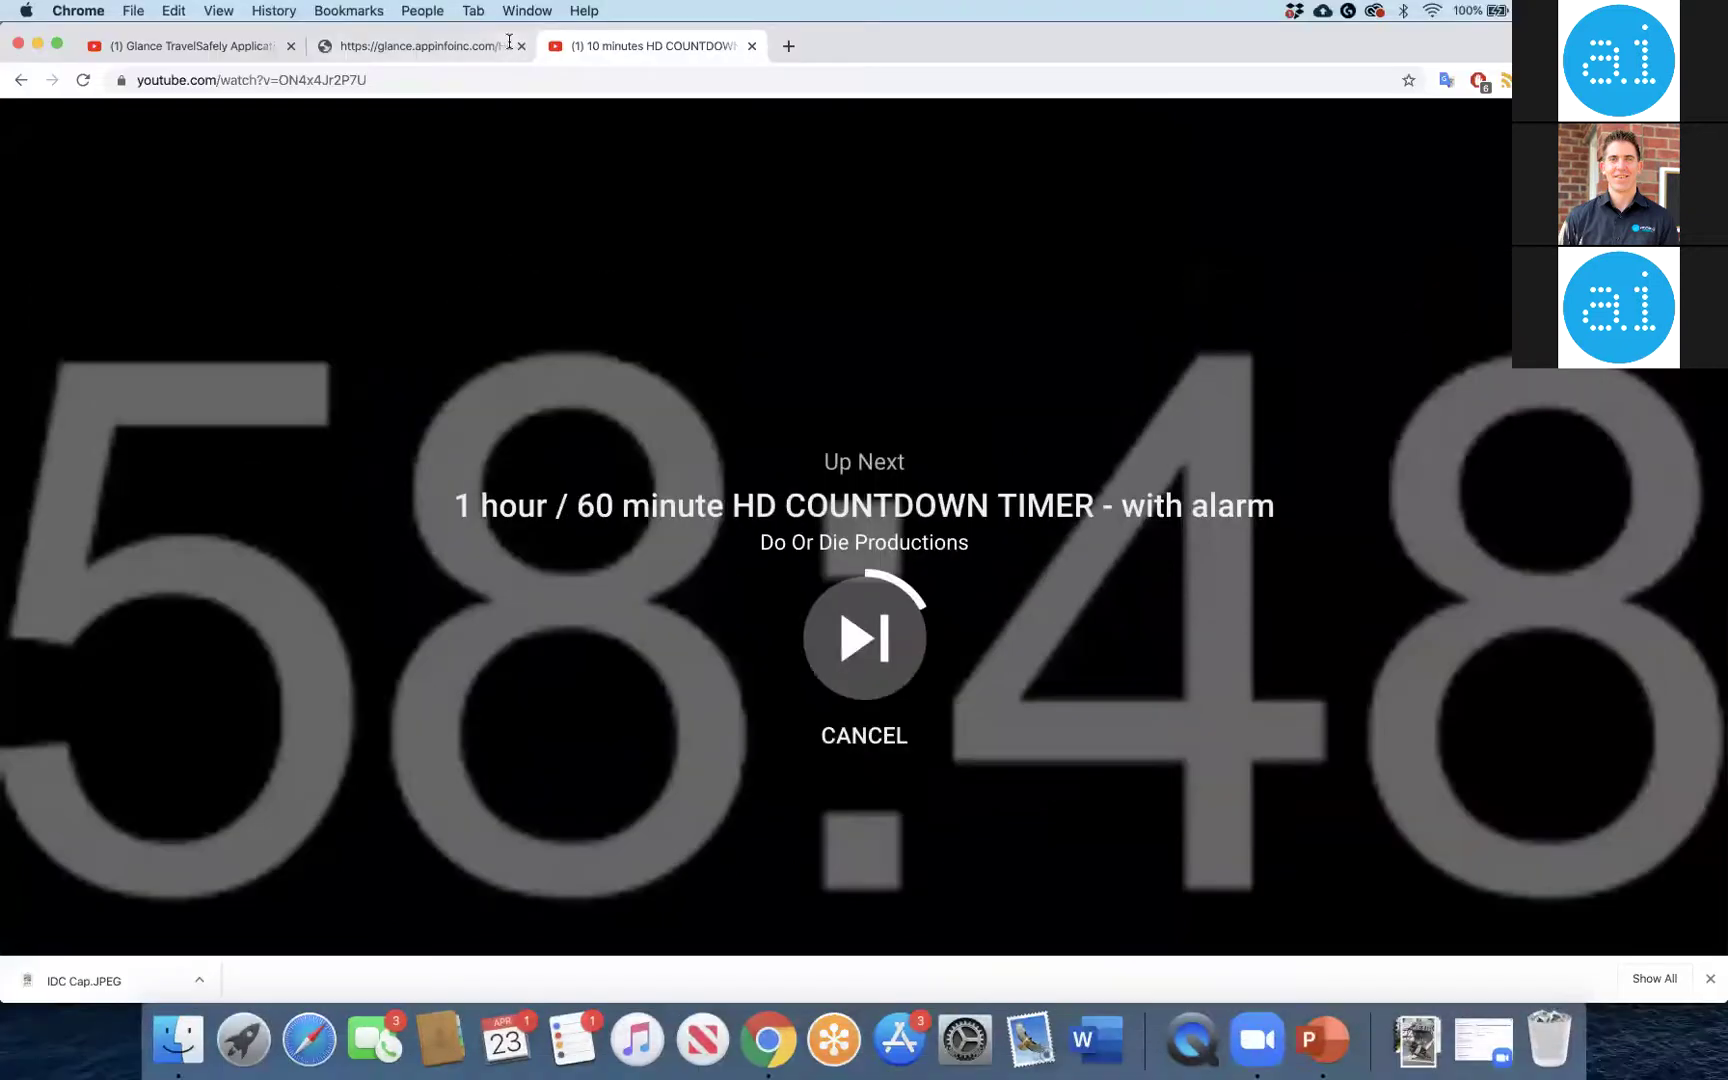
Switch to the Glance map and open the summary of the F_Cherokee_St_NB feedback sign on Cherokee Street
click(373, 50)
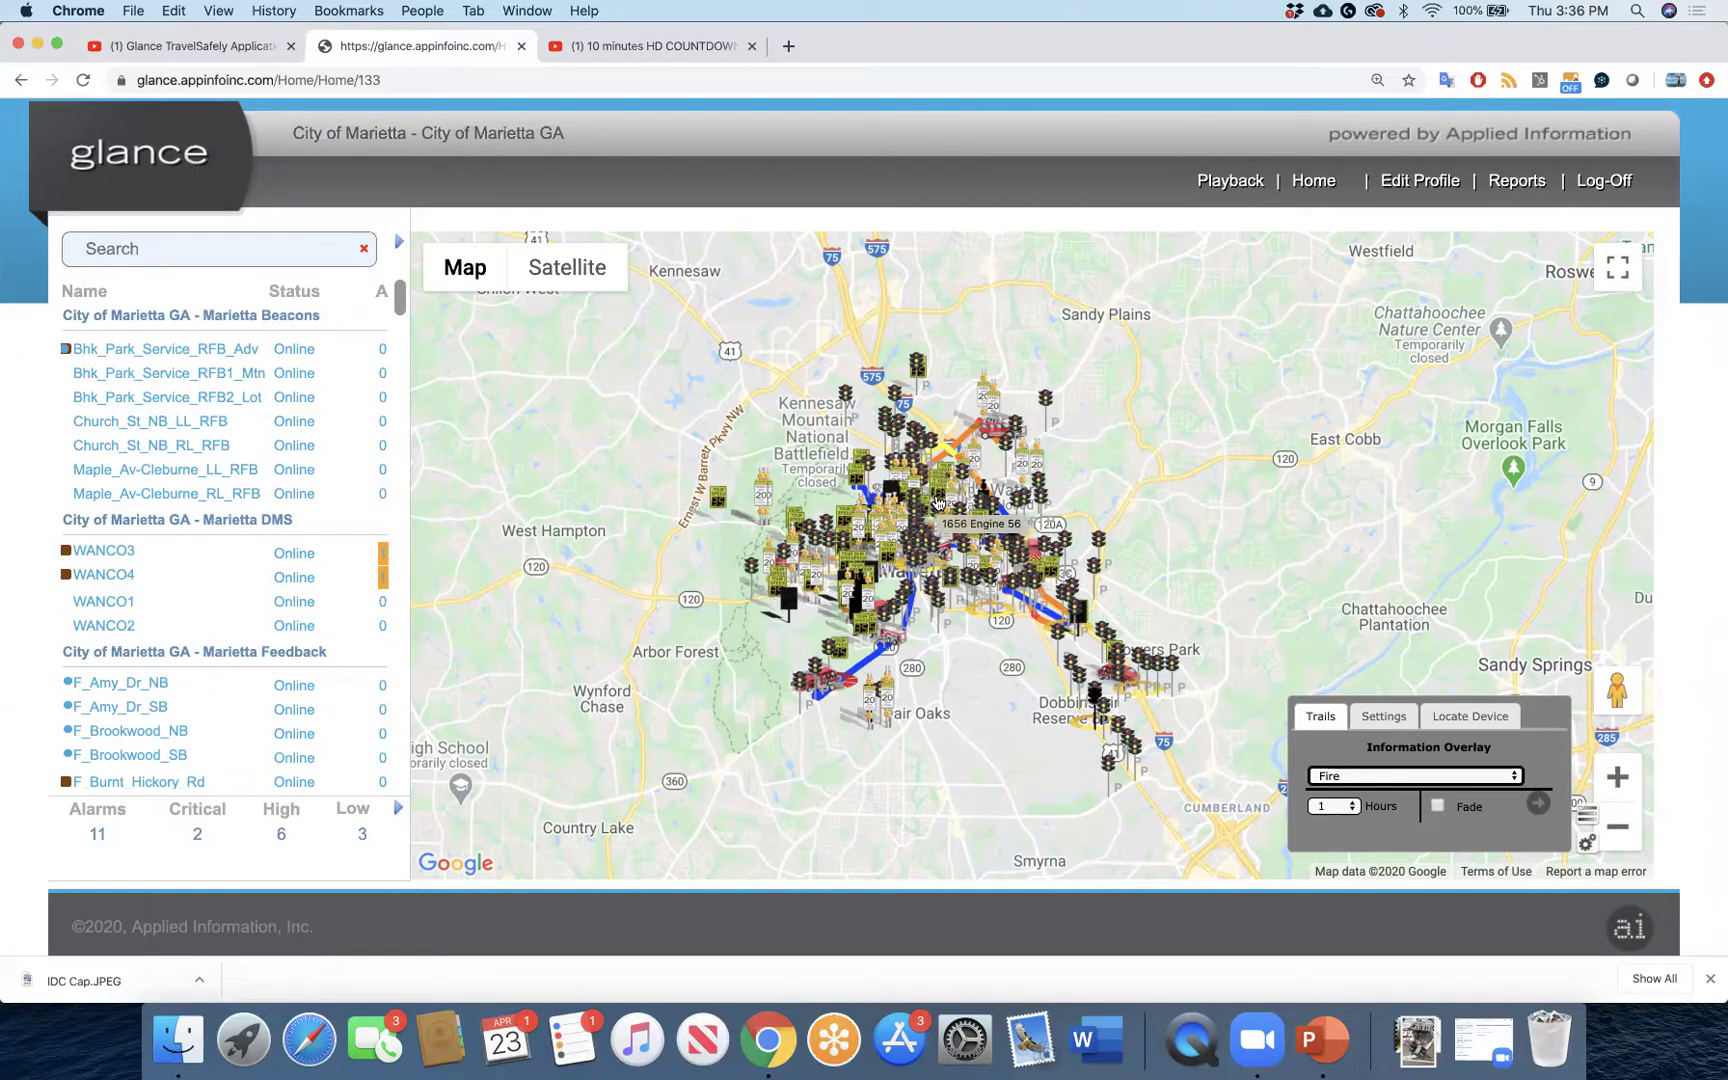
scroll(938, 503, up, 2)
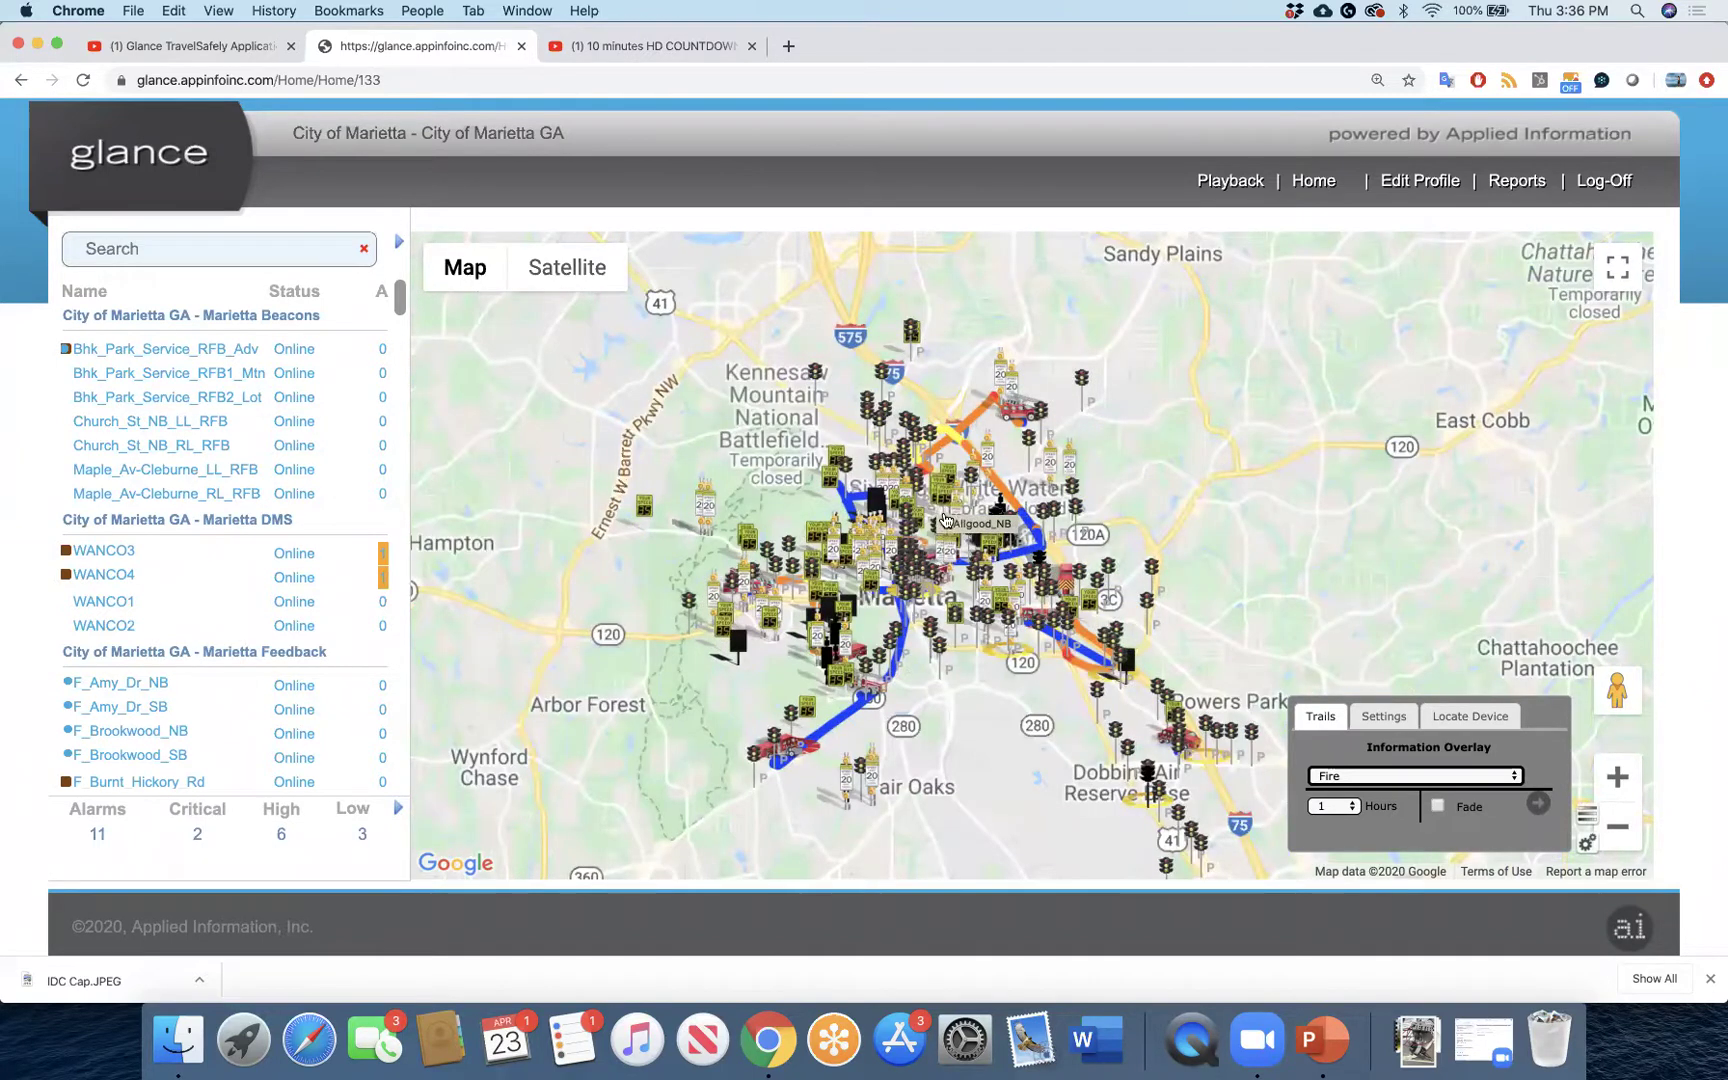
scroll(931, 514, up, 2)
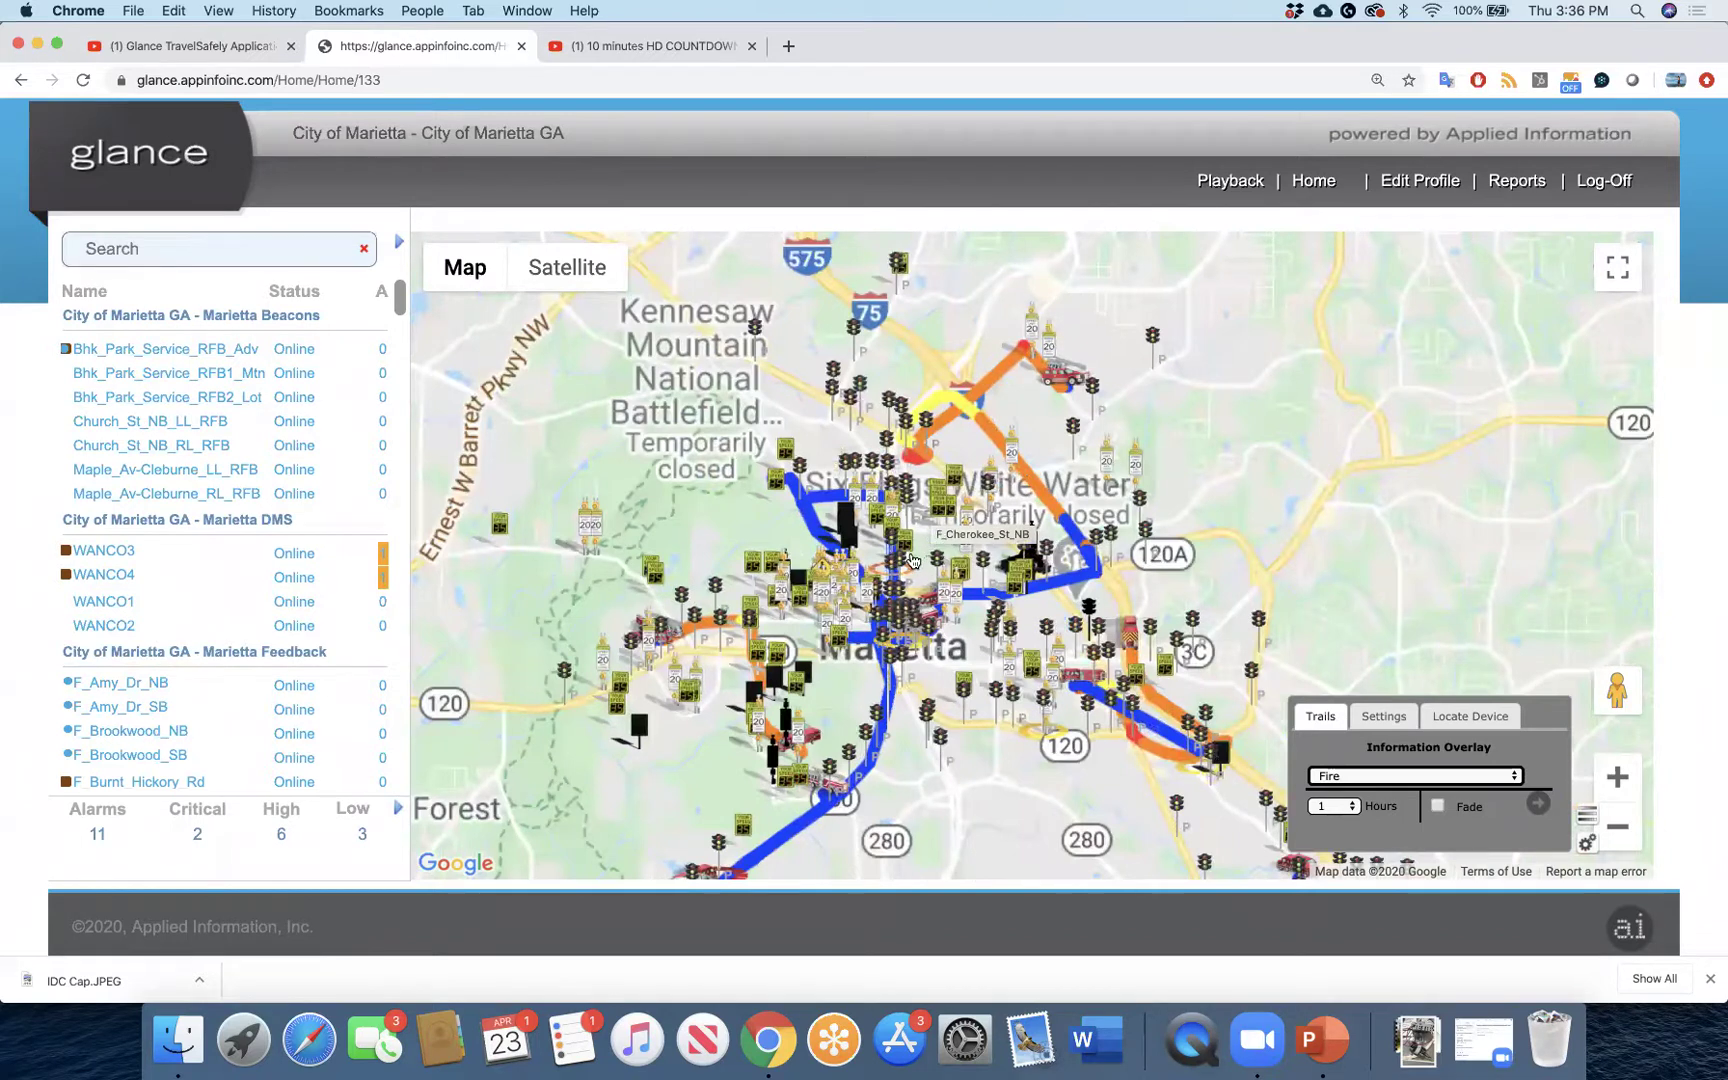
scroll(910, 562, up, 2)
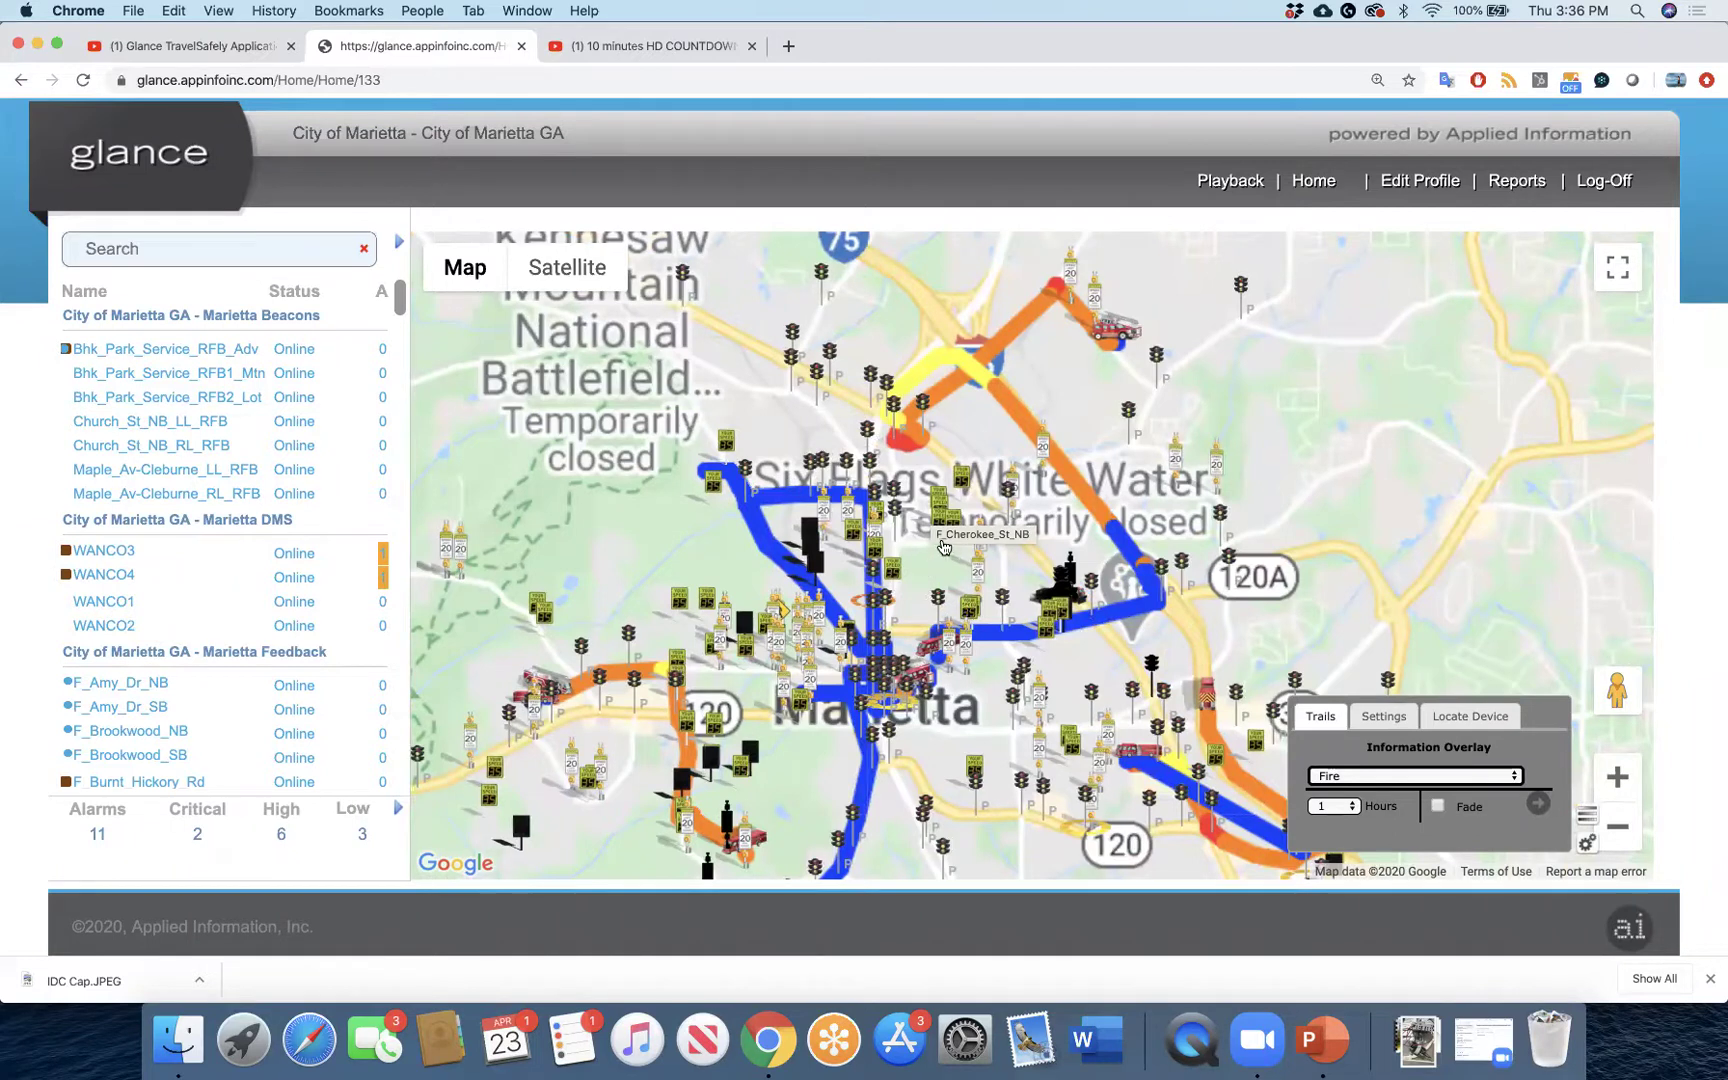
scroll(945, 548, up, 2)
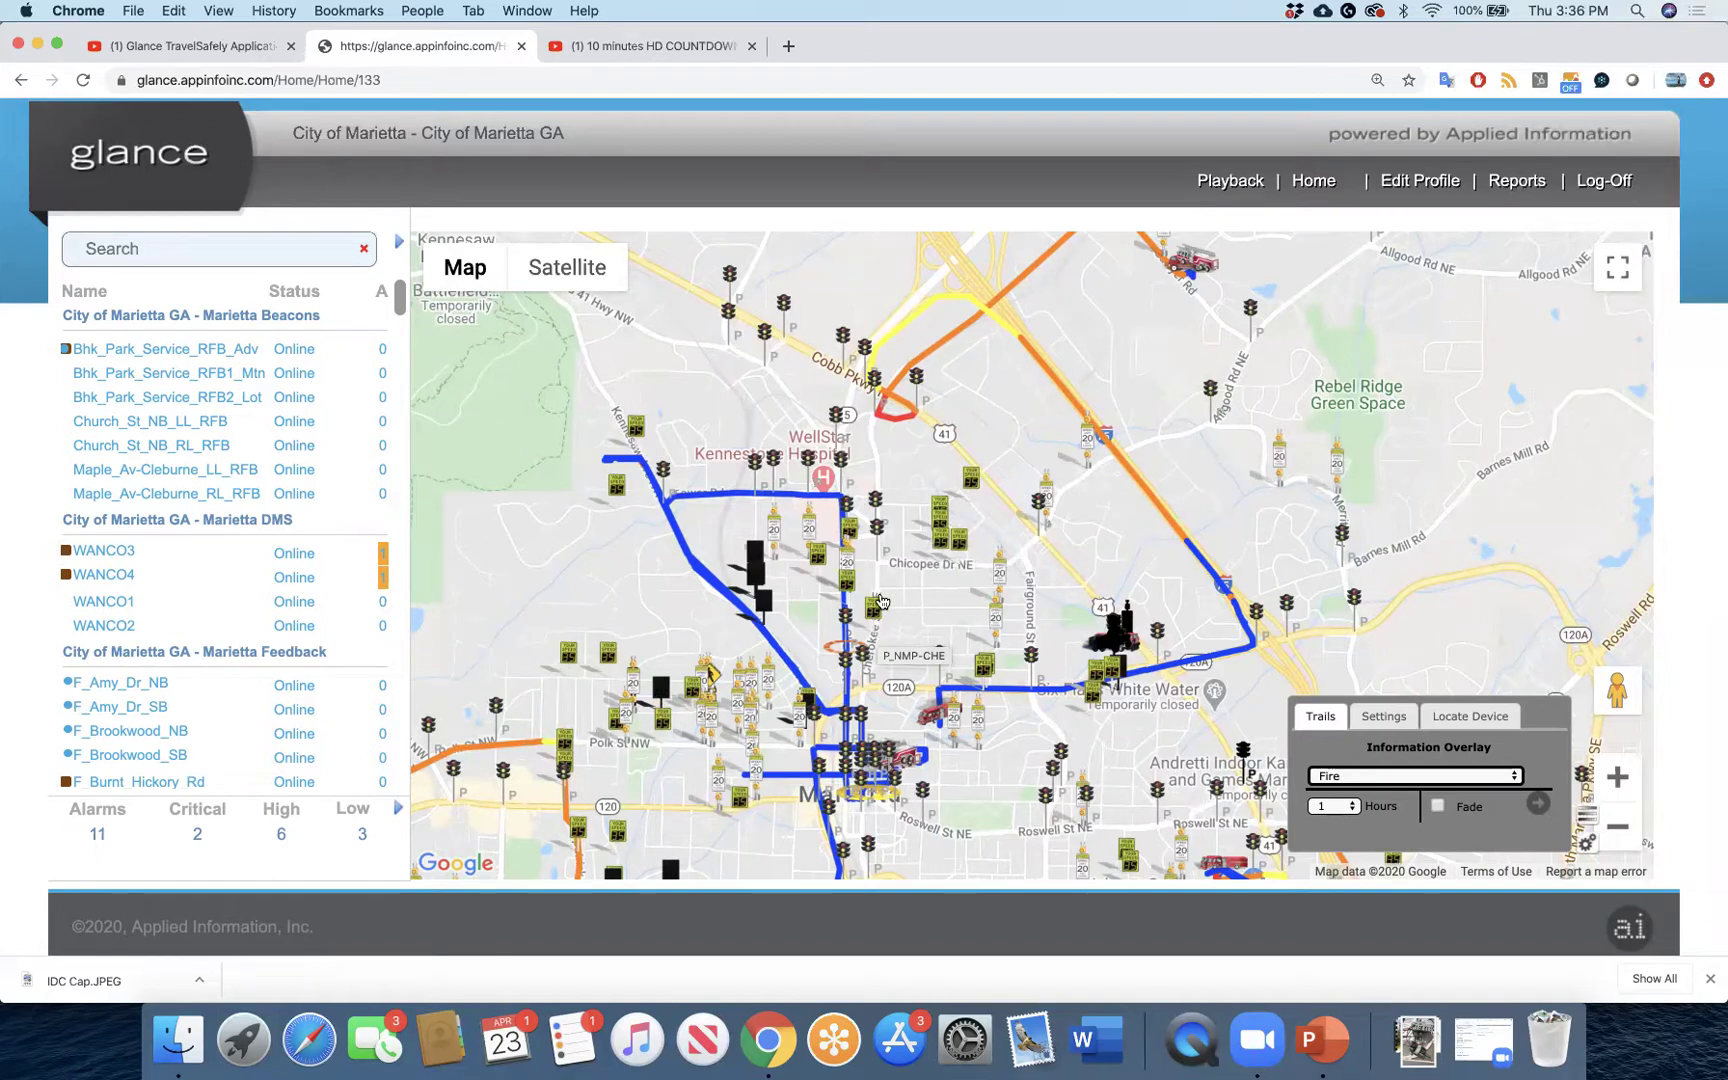
scroll(880, 600, up, 2)
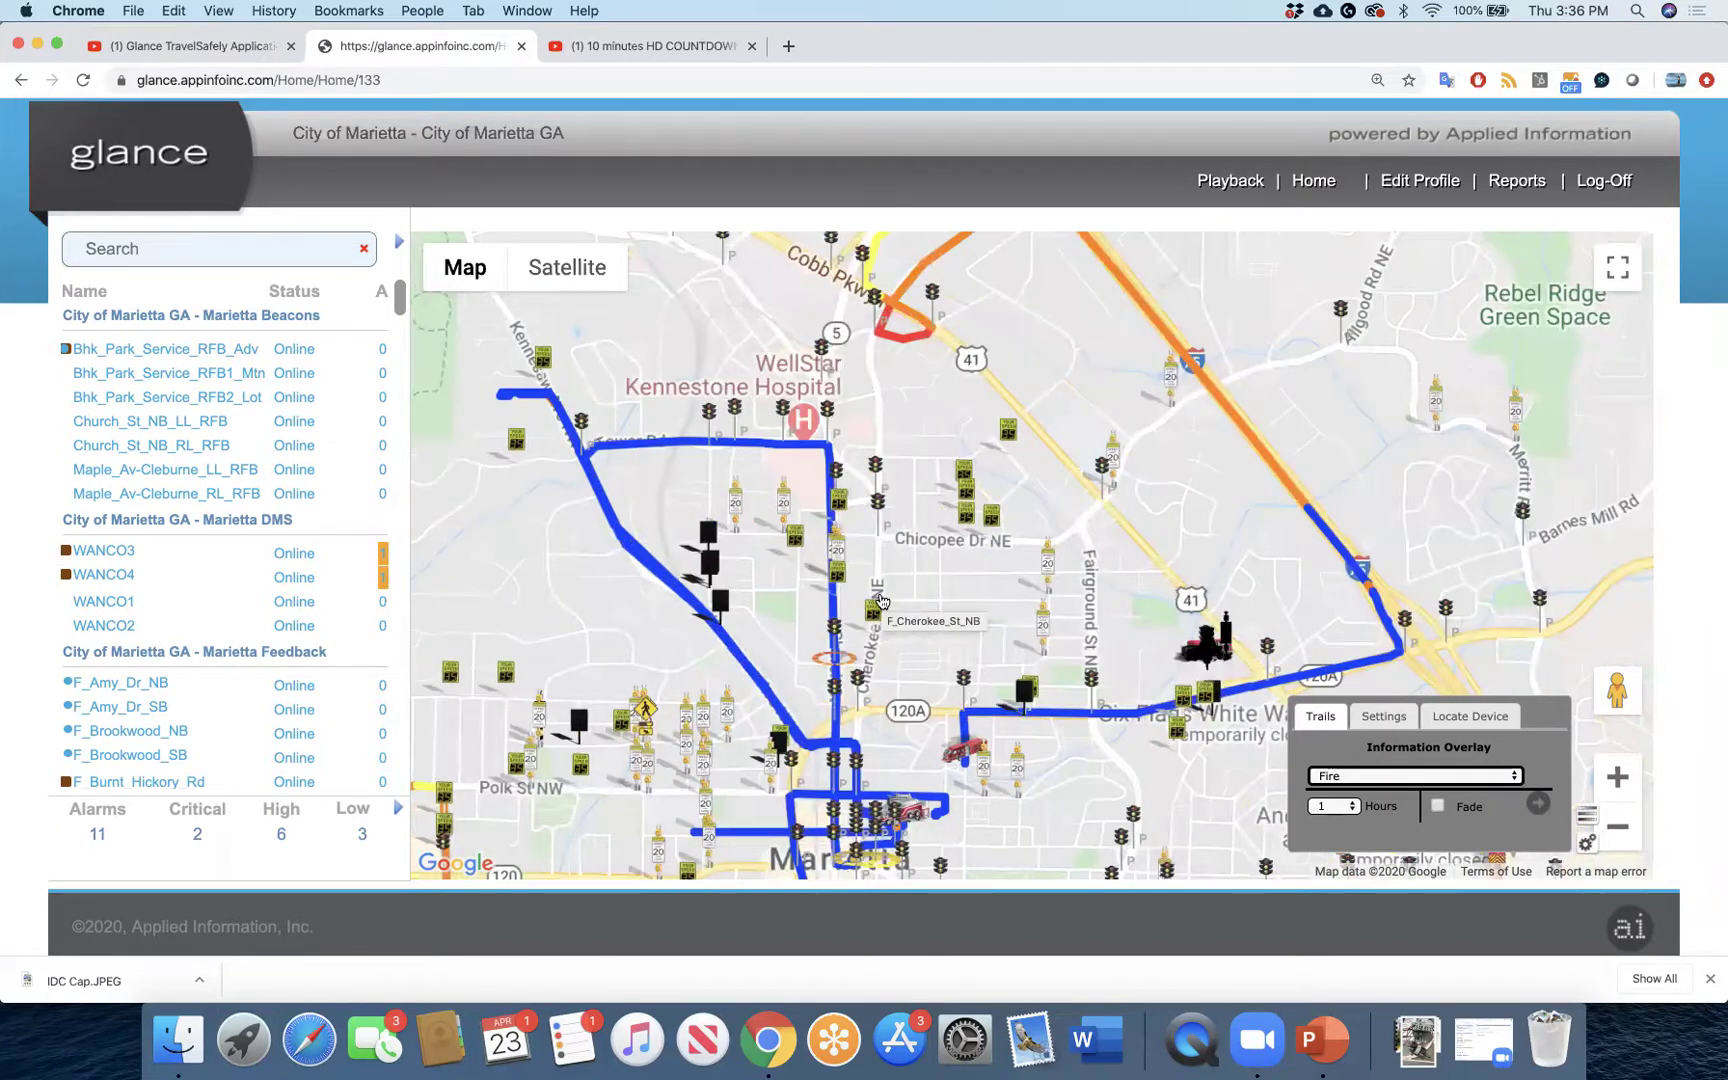
scroll(880, 600, up, 1)
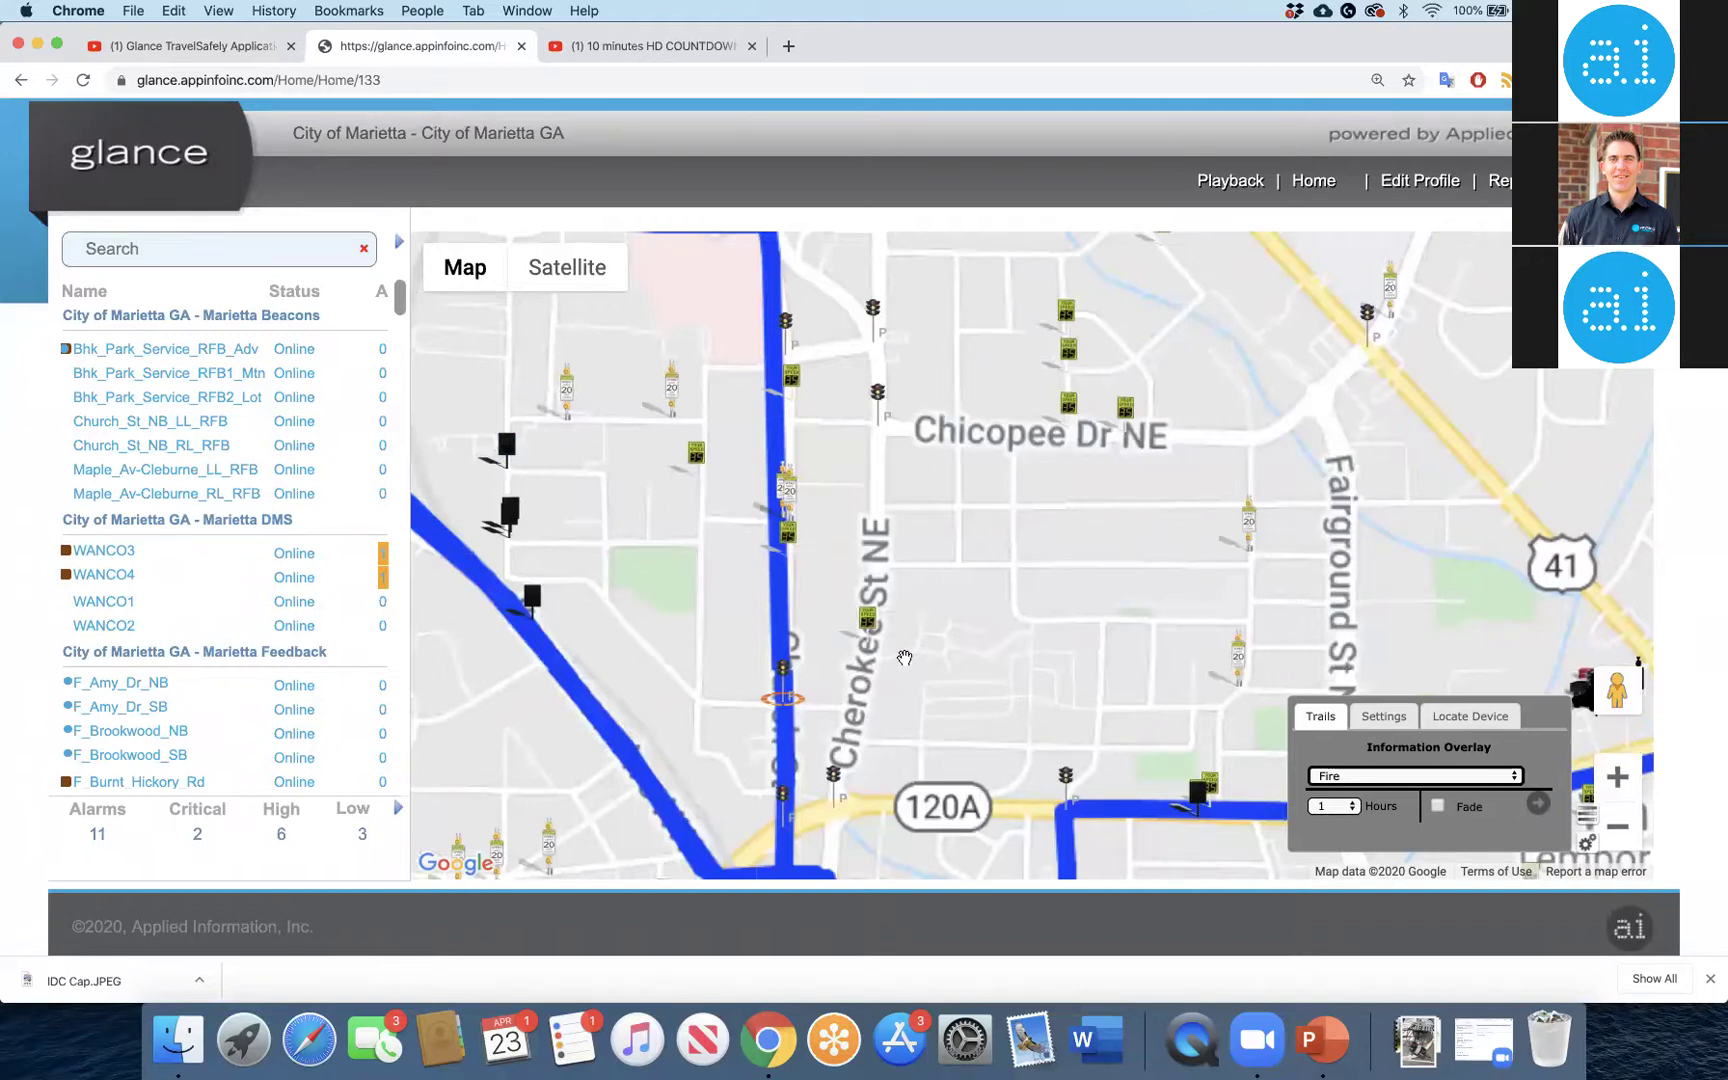
scroll(905, 655, up, 1)
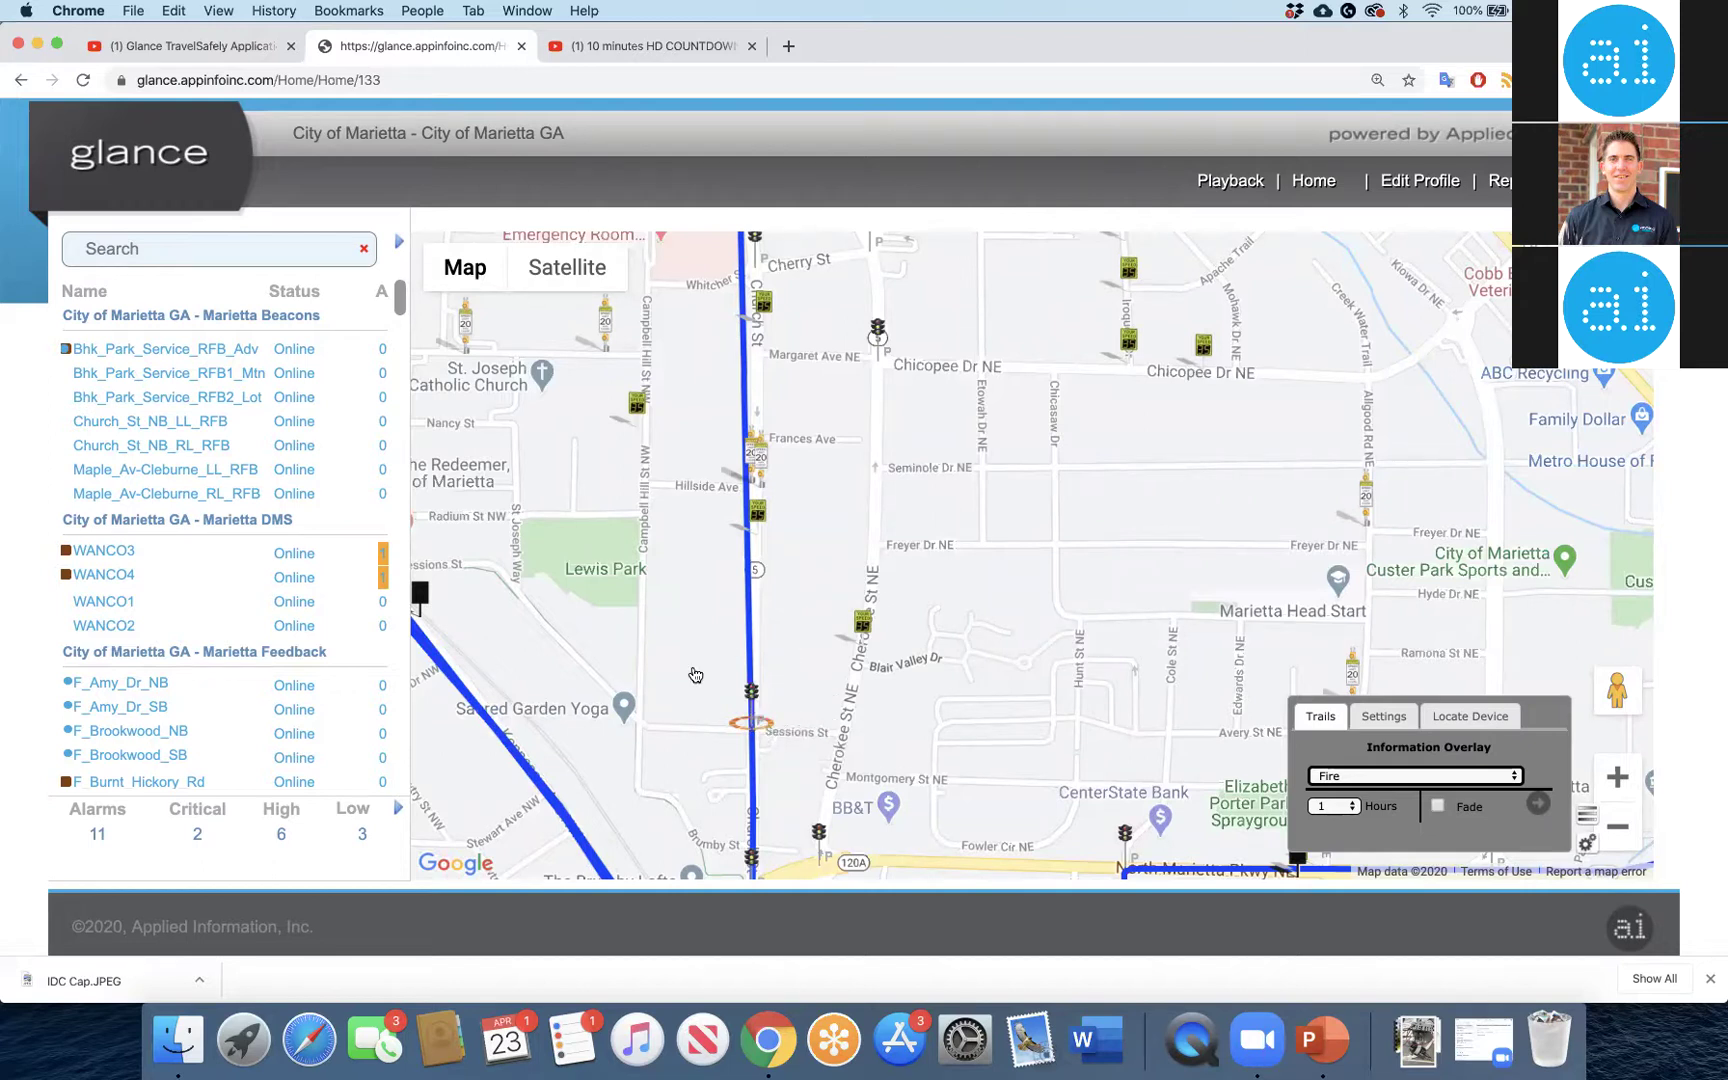
click(864, 627)
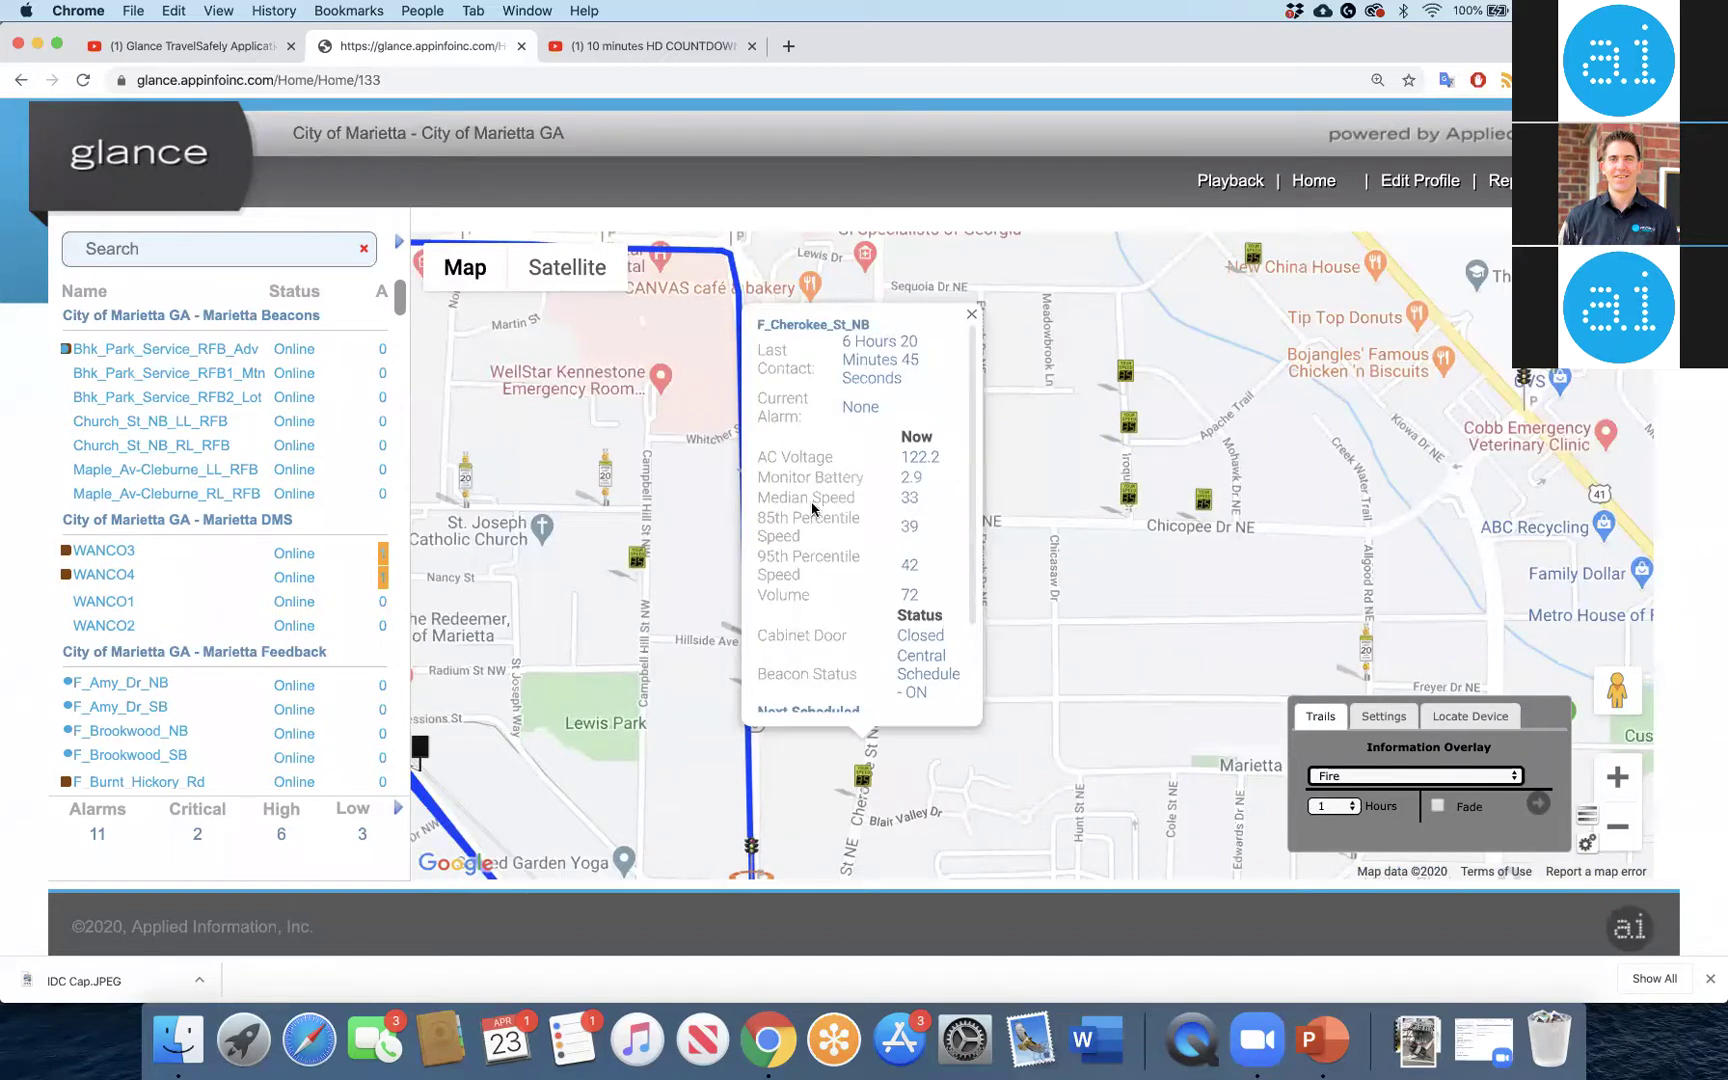
Read through the sign's summary, covering voltage, speed percentiles, volume, beacon status and next scheduled event
scroll(815, 490, down, 2)
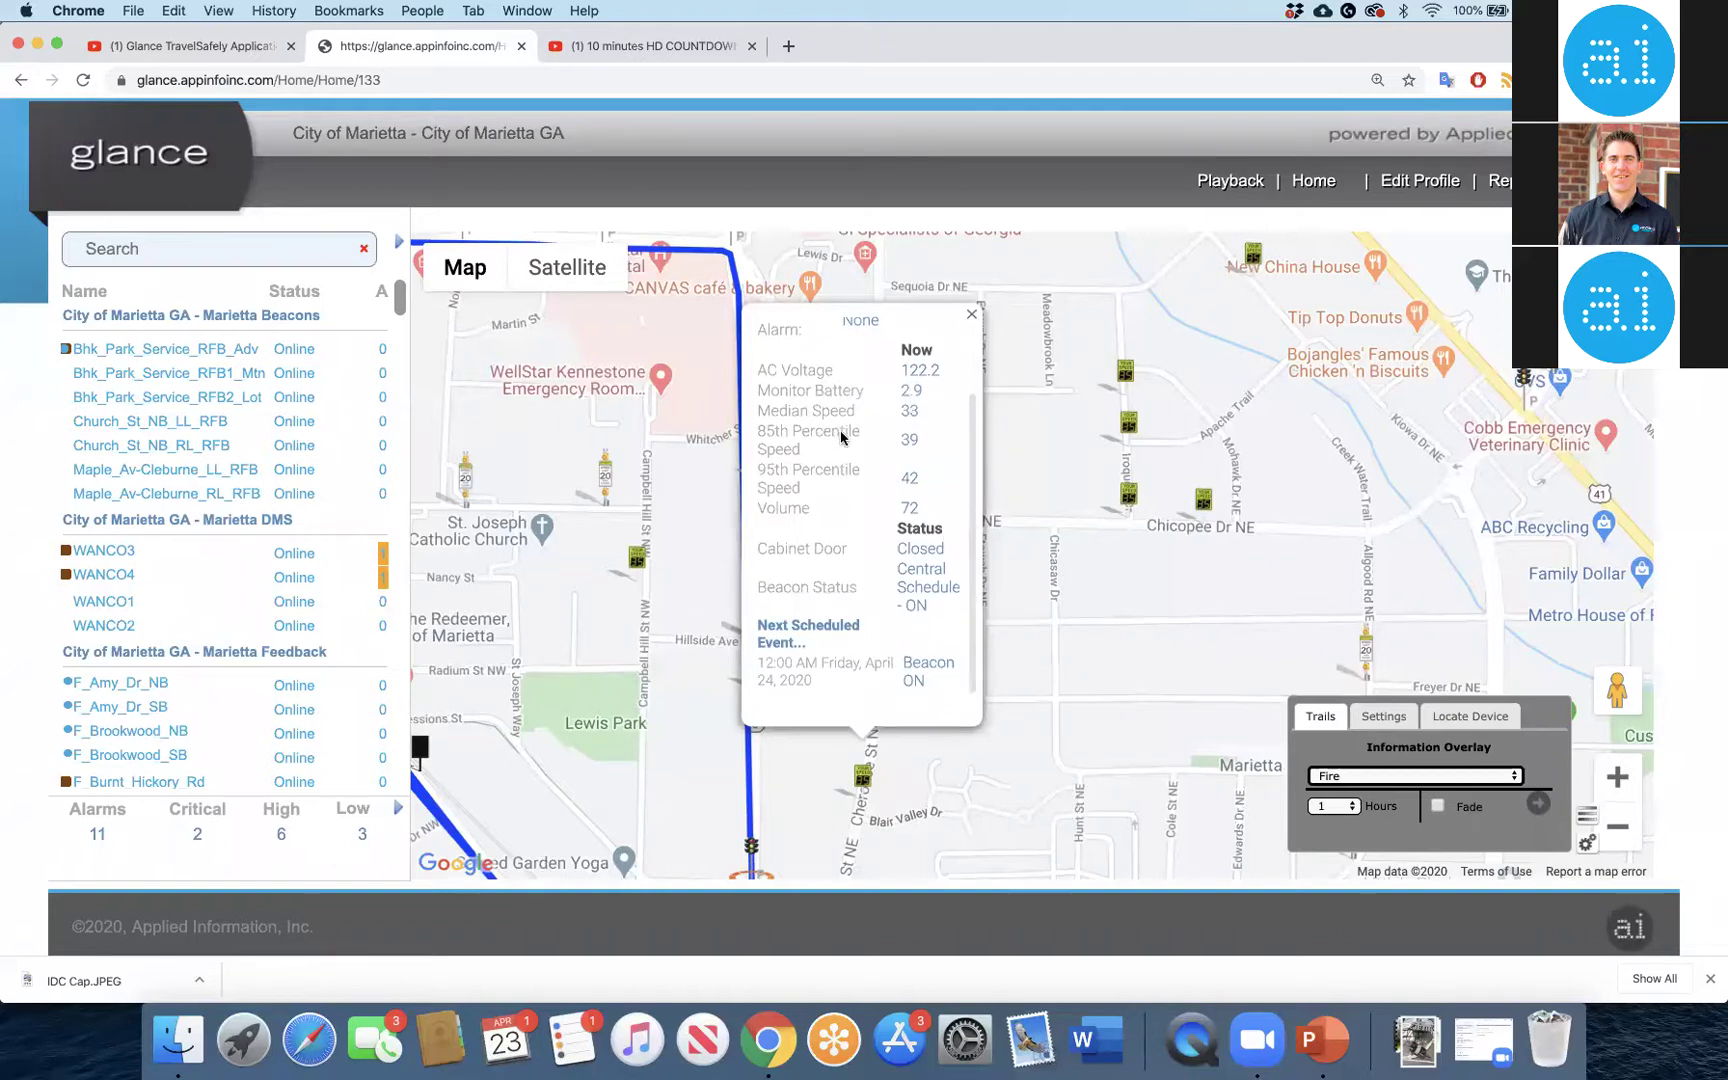
scroll(925, 451, up, 2)
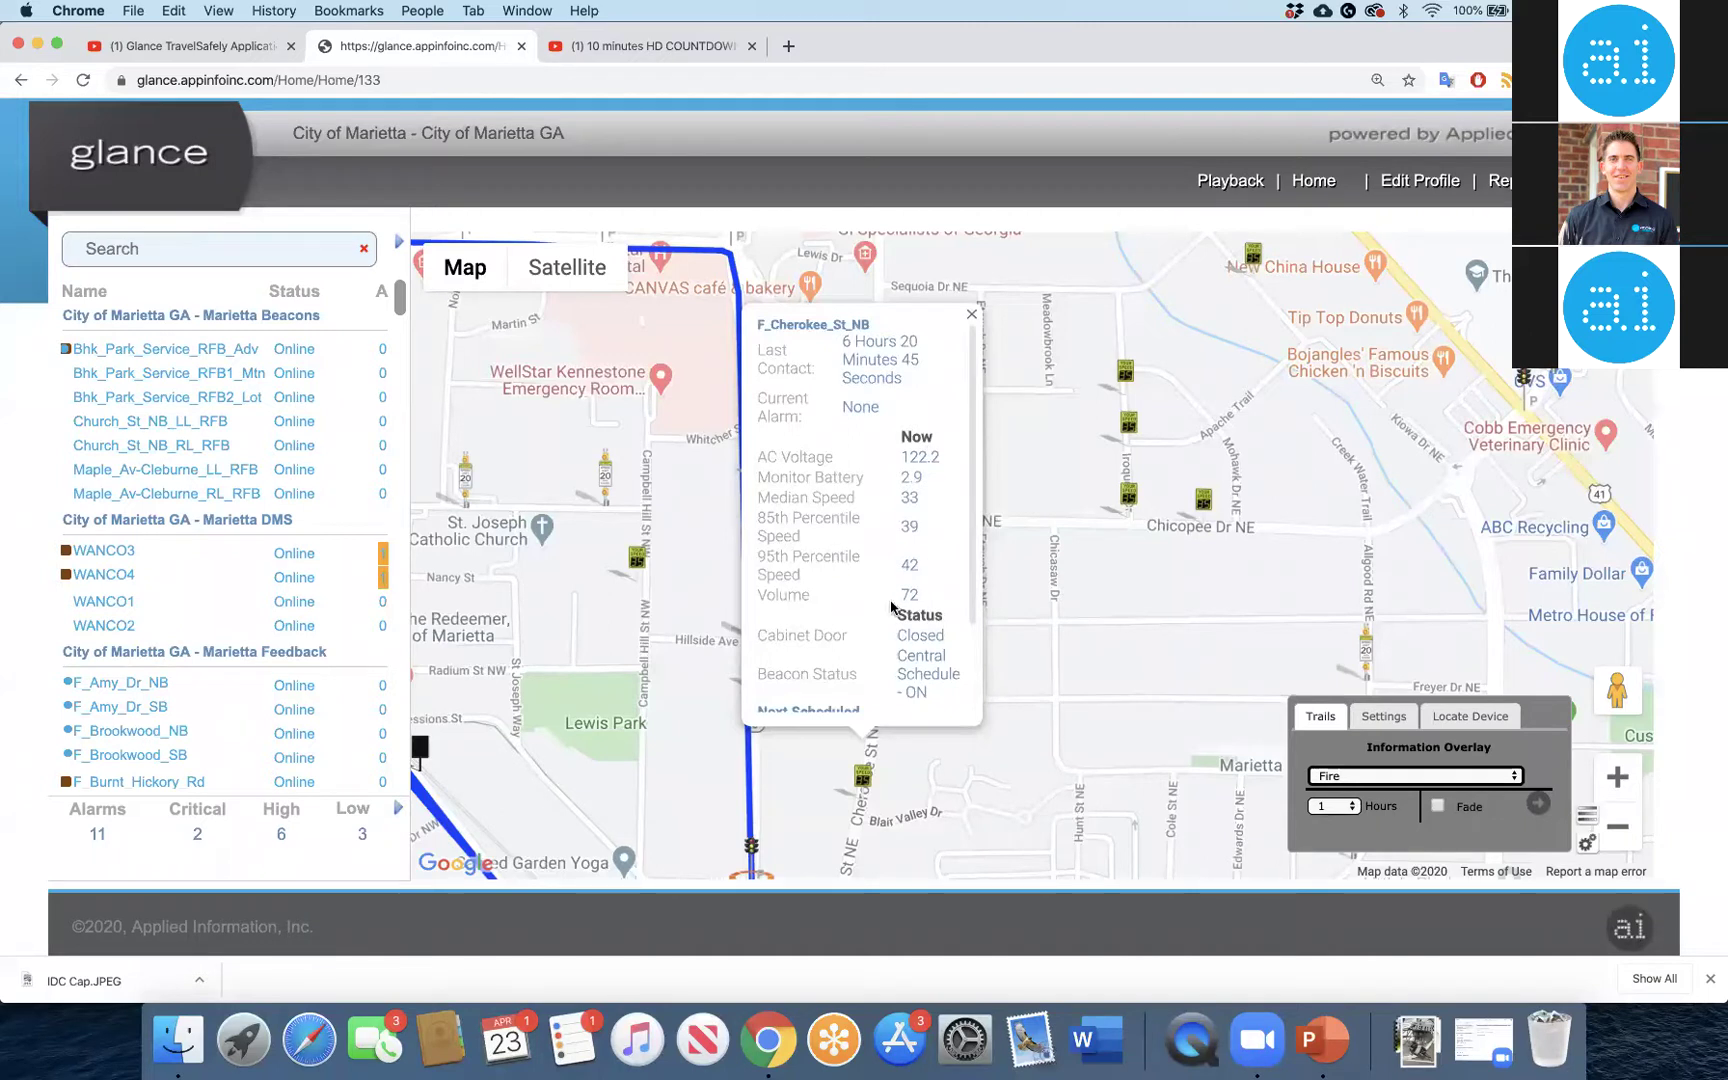
scroll(850, 660, down, 2)
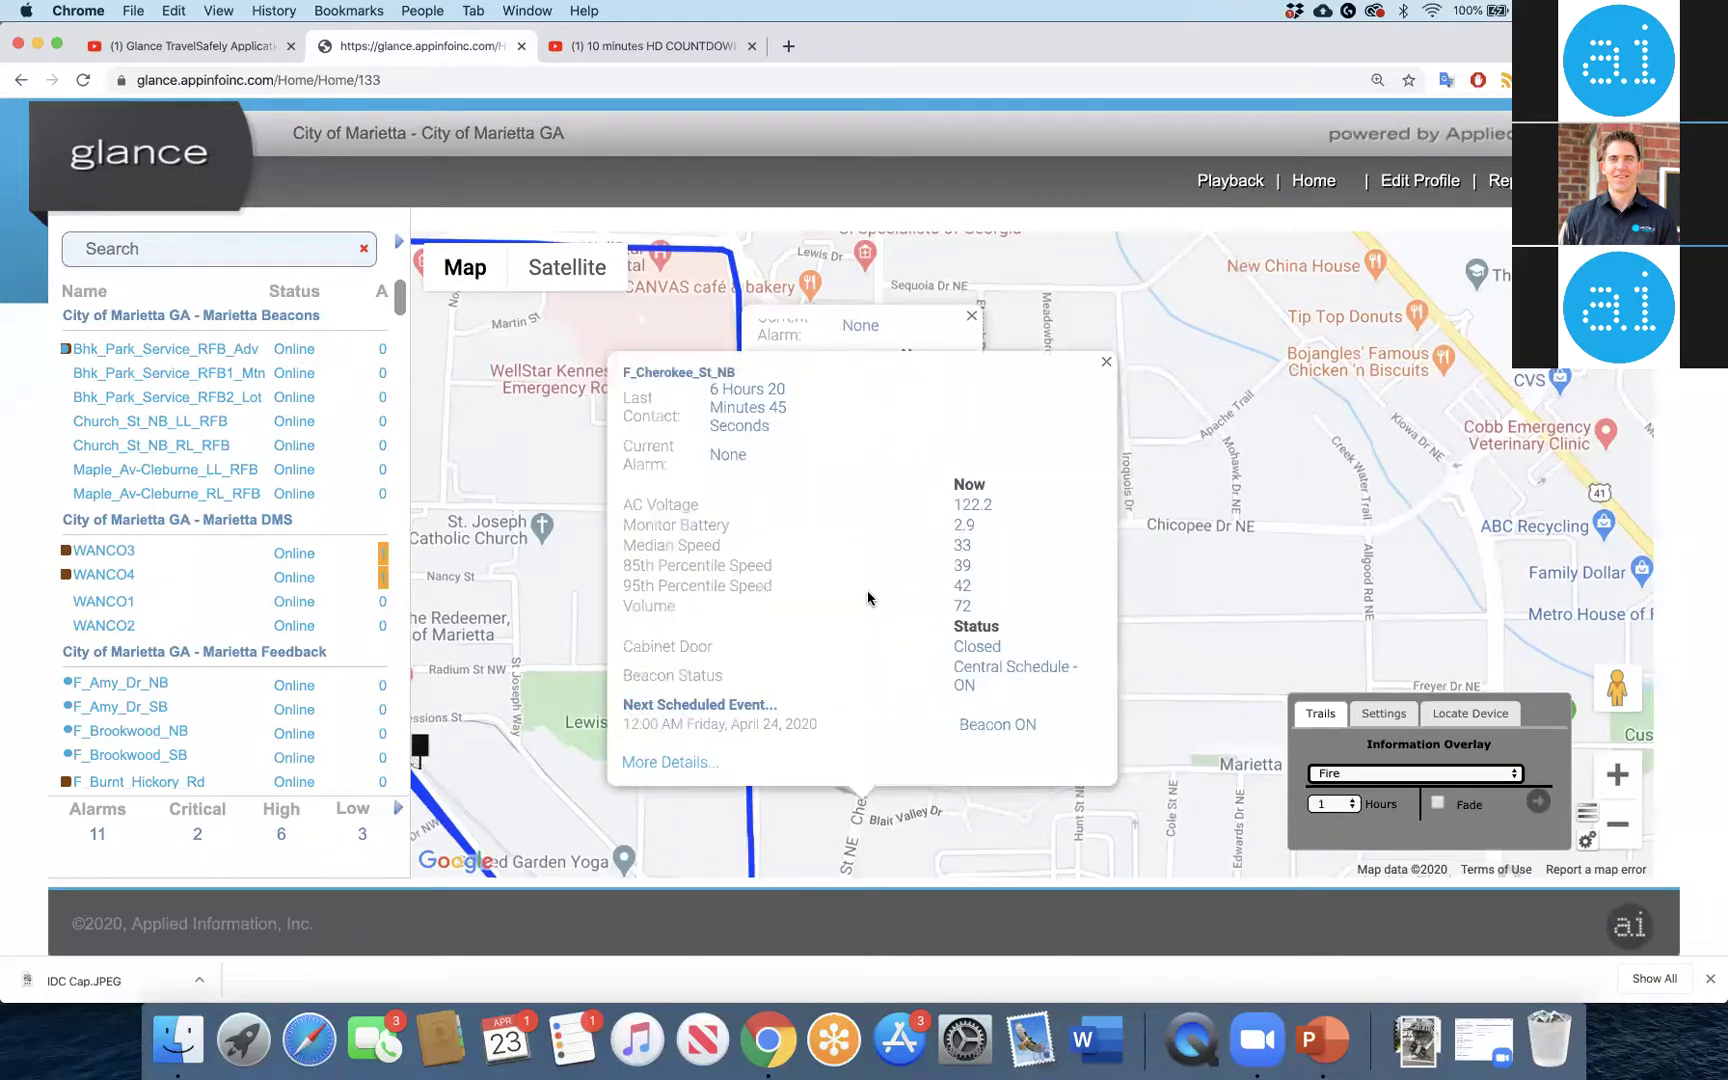
Open the full device details for F_Cherokee_St_NB and review its readings, beacon control and scheduled events
click(674, 766)
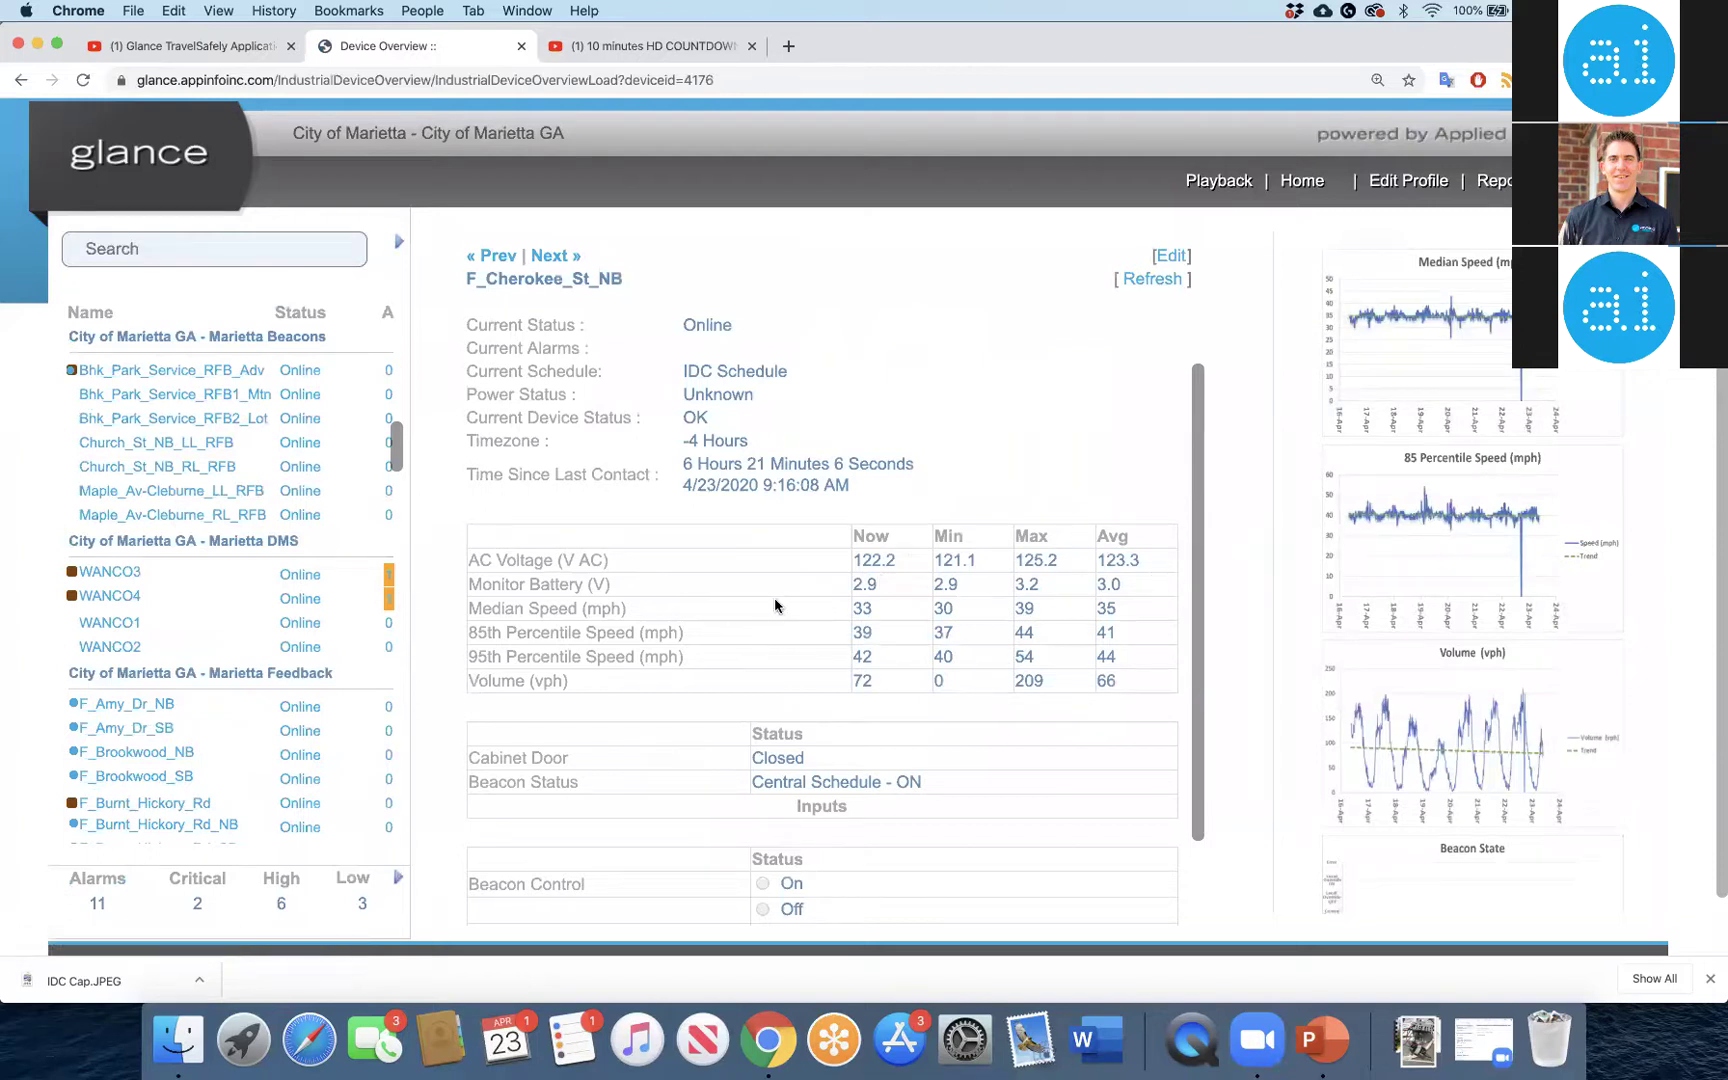
scroll(775, 598, down, 3)
scroll(775, 598, down, 2)
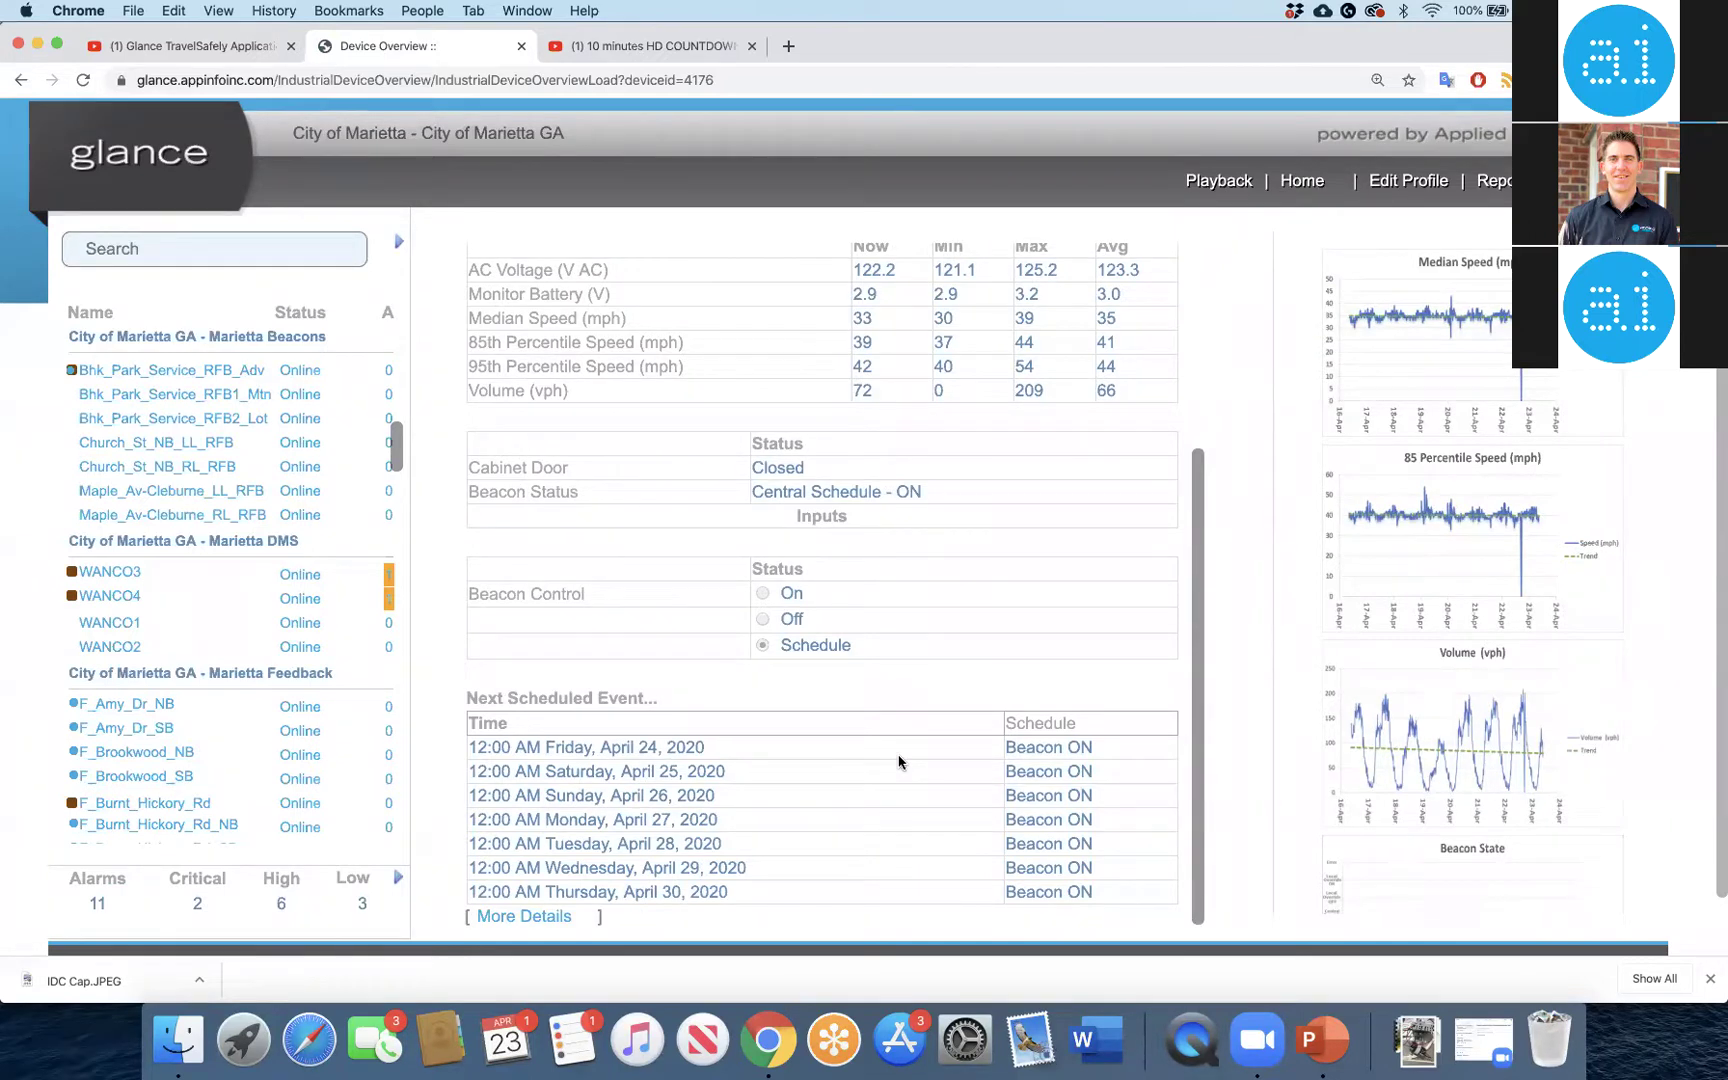
scroll(899, 758, up, 3)
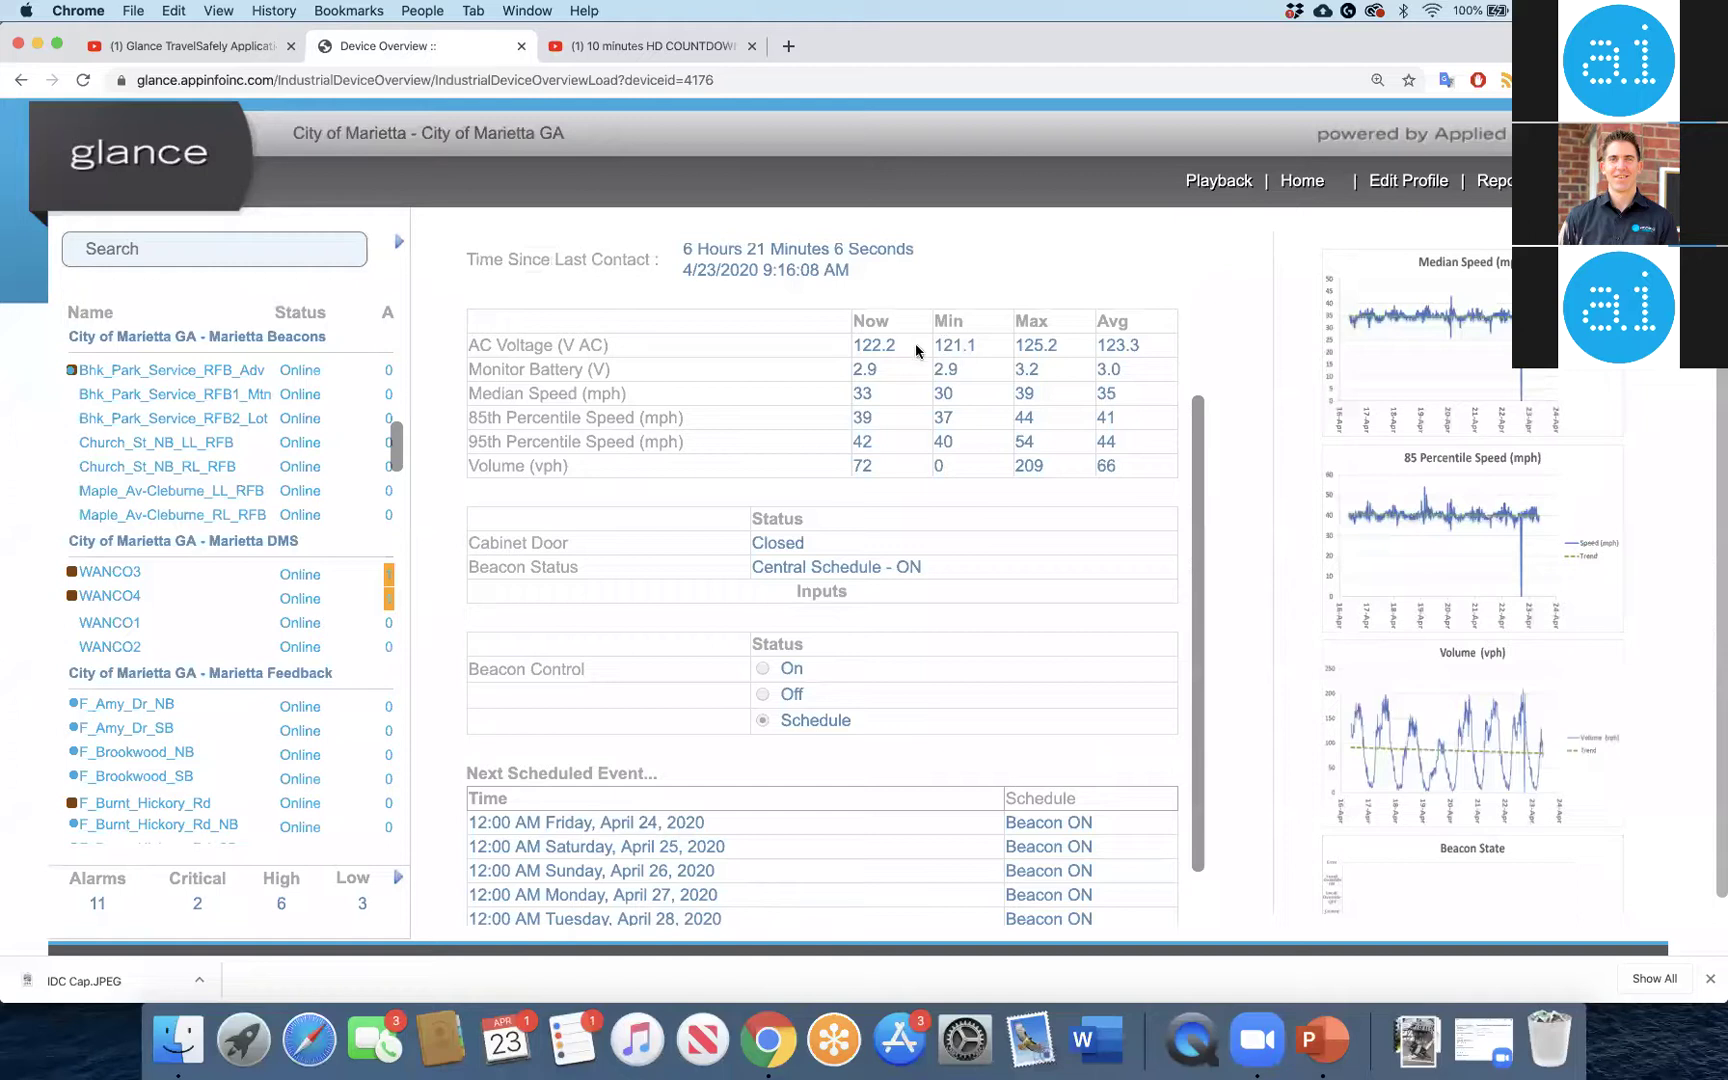
scroll(943, 352, down, 2)
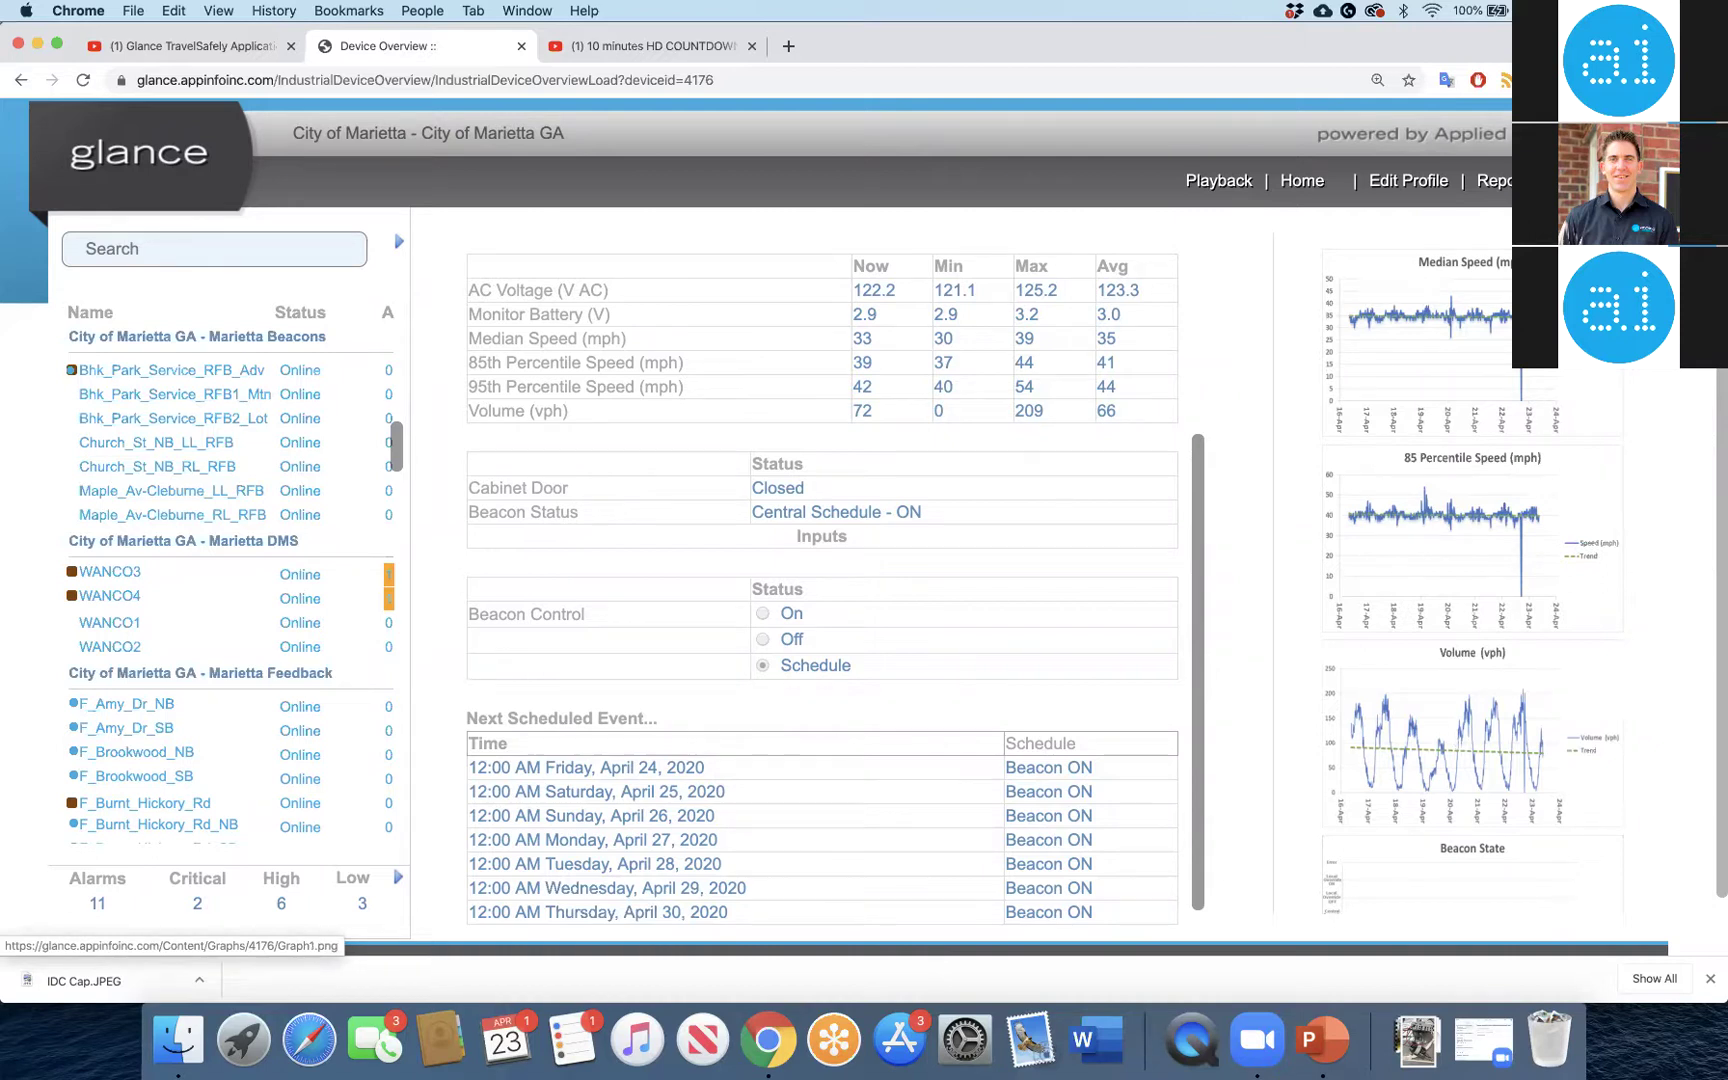
Open the Report Viewer in a separate browser tab and switch to it
mouse_move(1494, 181)
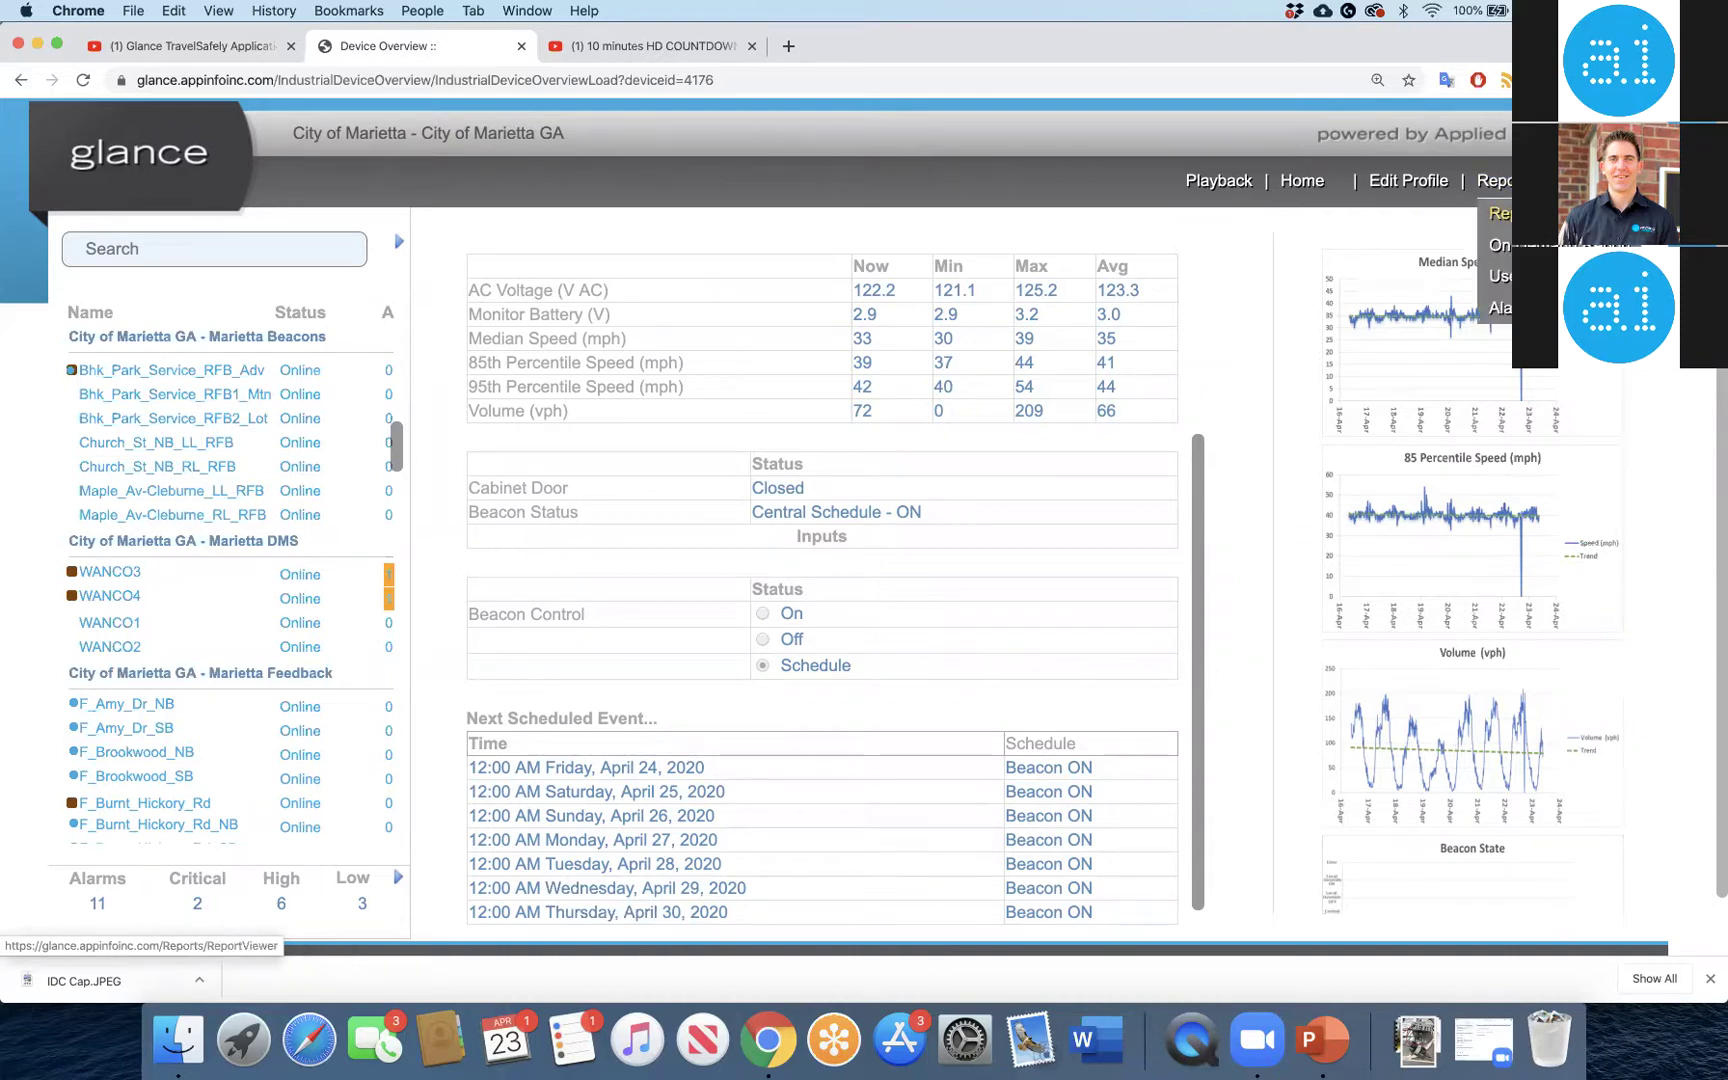
right_click(1505, 214)
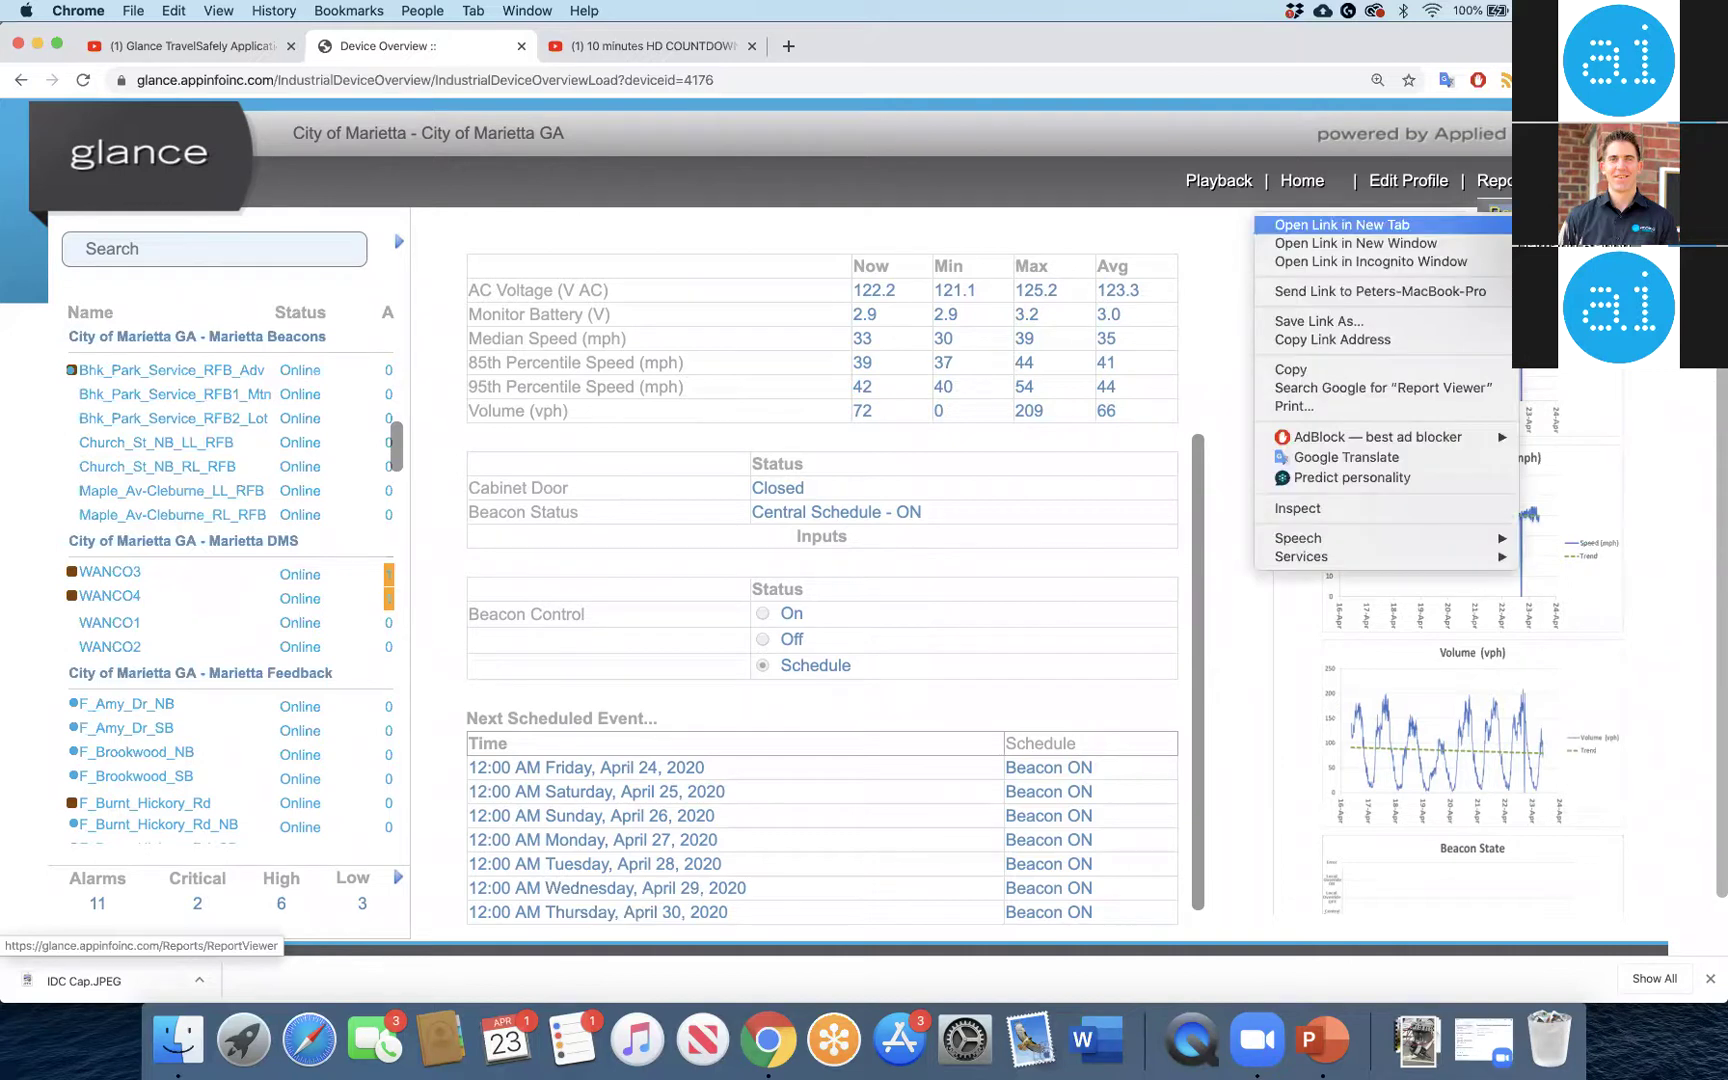
click(1381, 234)
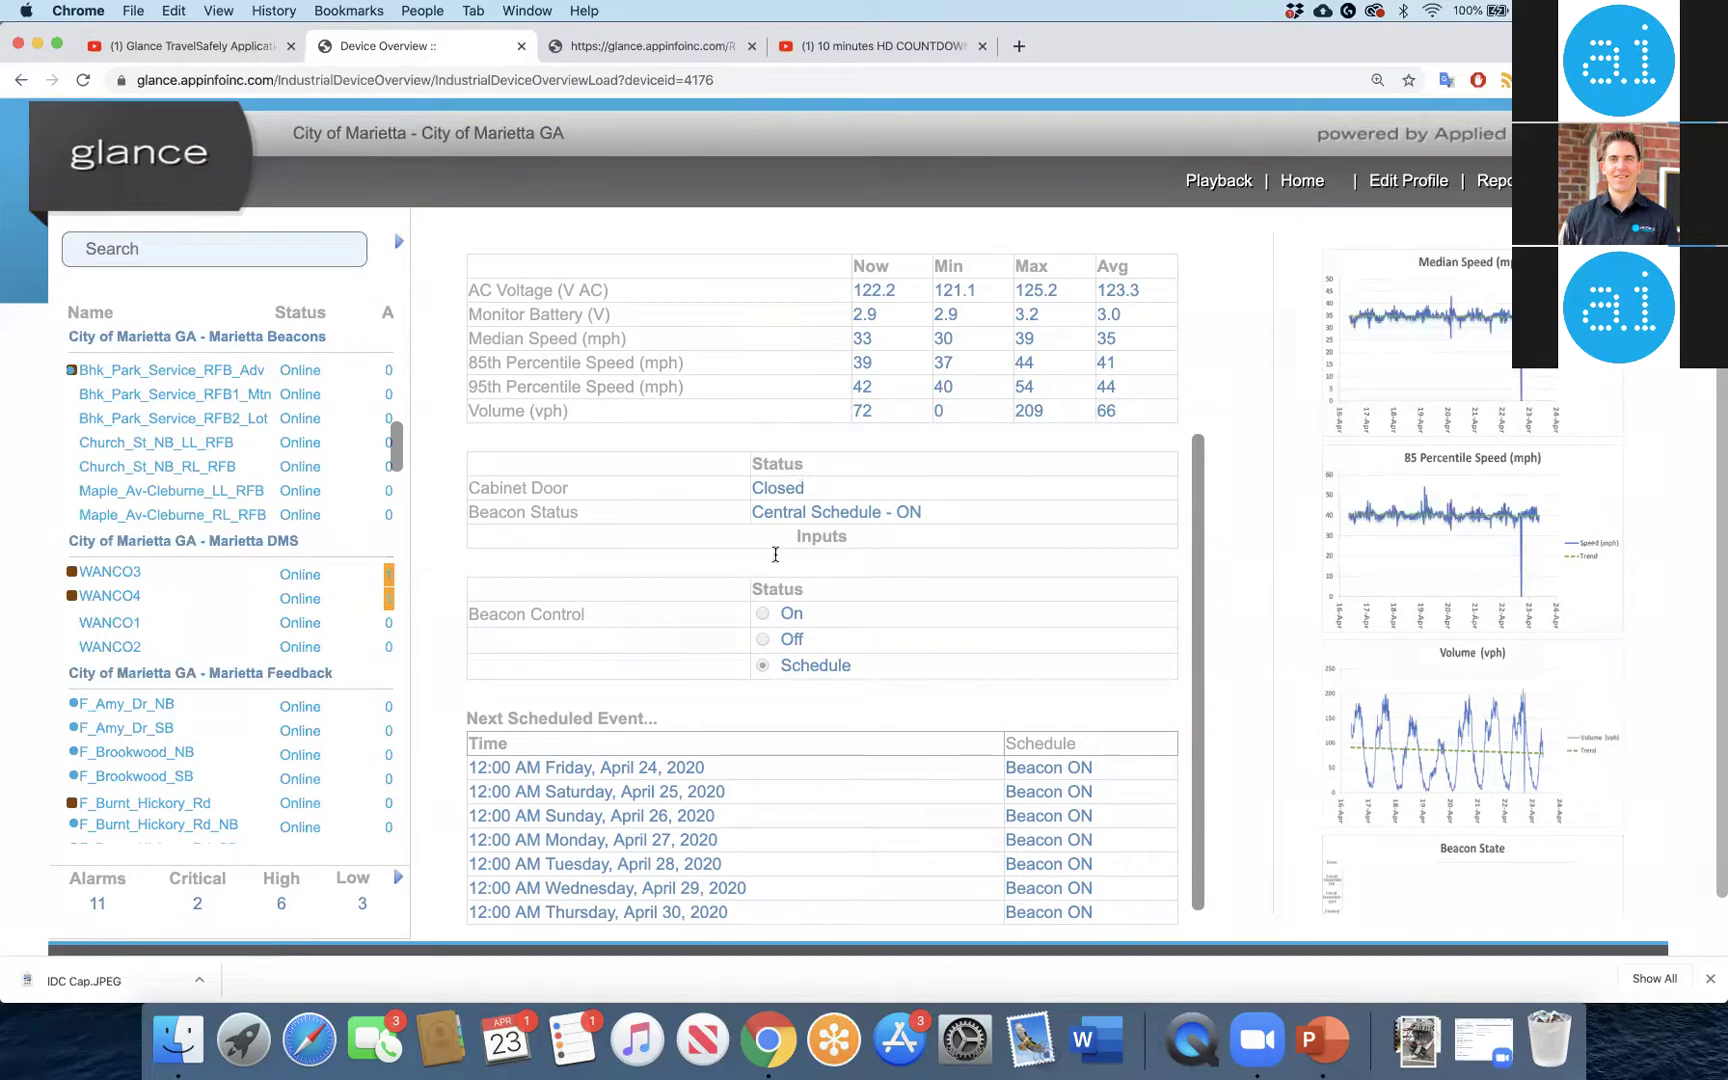
click(610, 50)
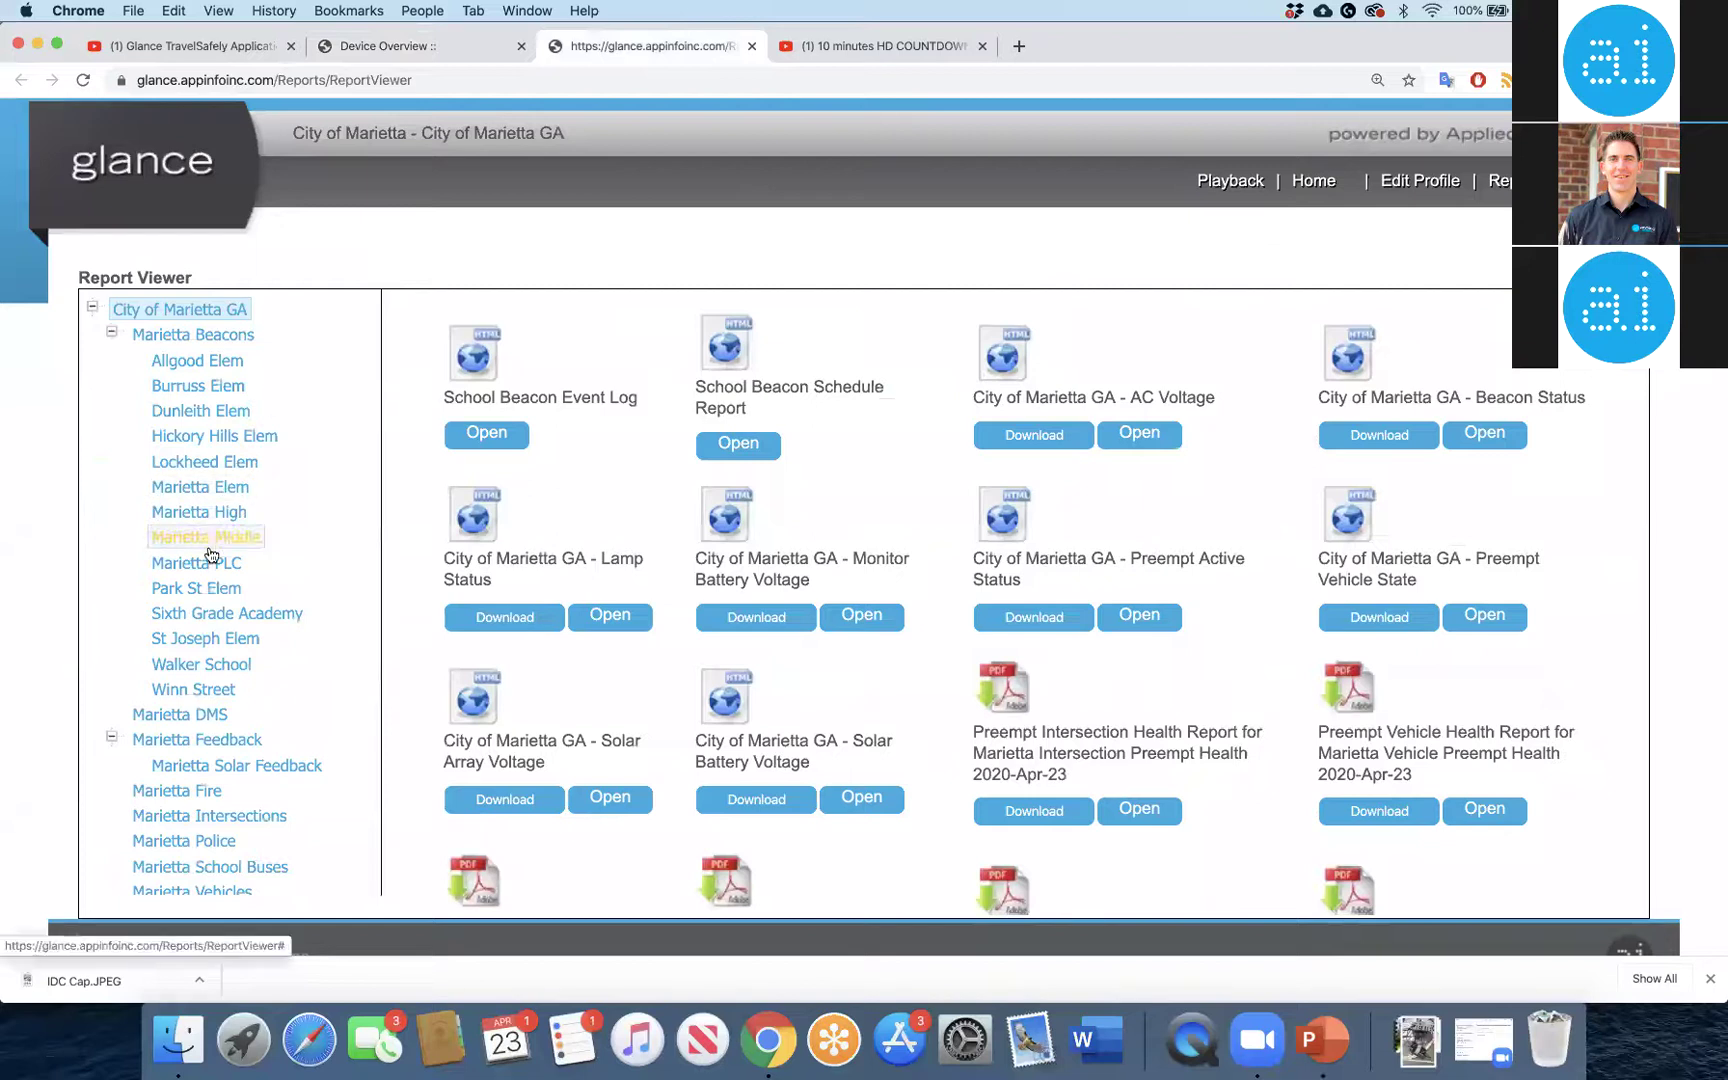
Show the Marietta Feedback reports and locate the driver feedback reports for F_Cherokee_St_NB
click(220, 743)
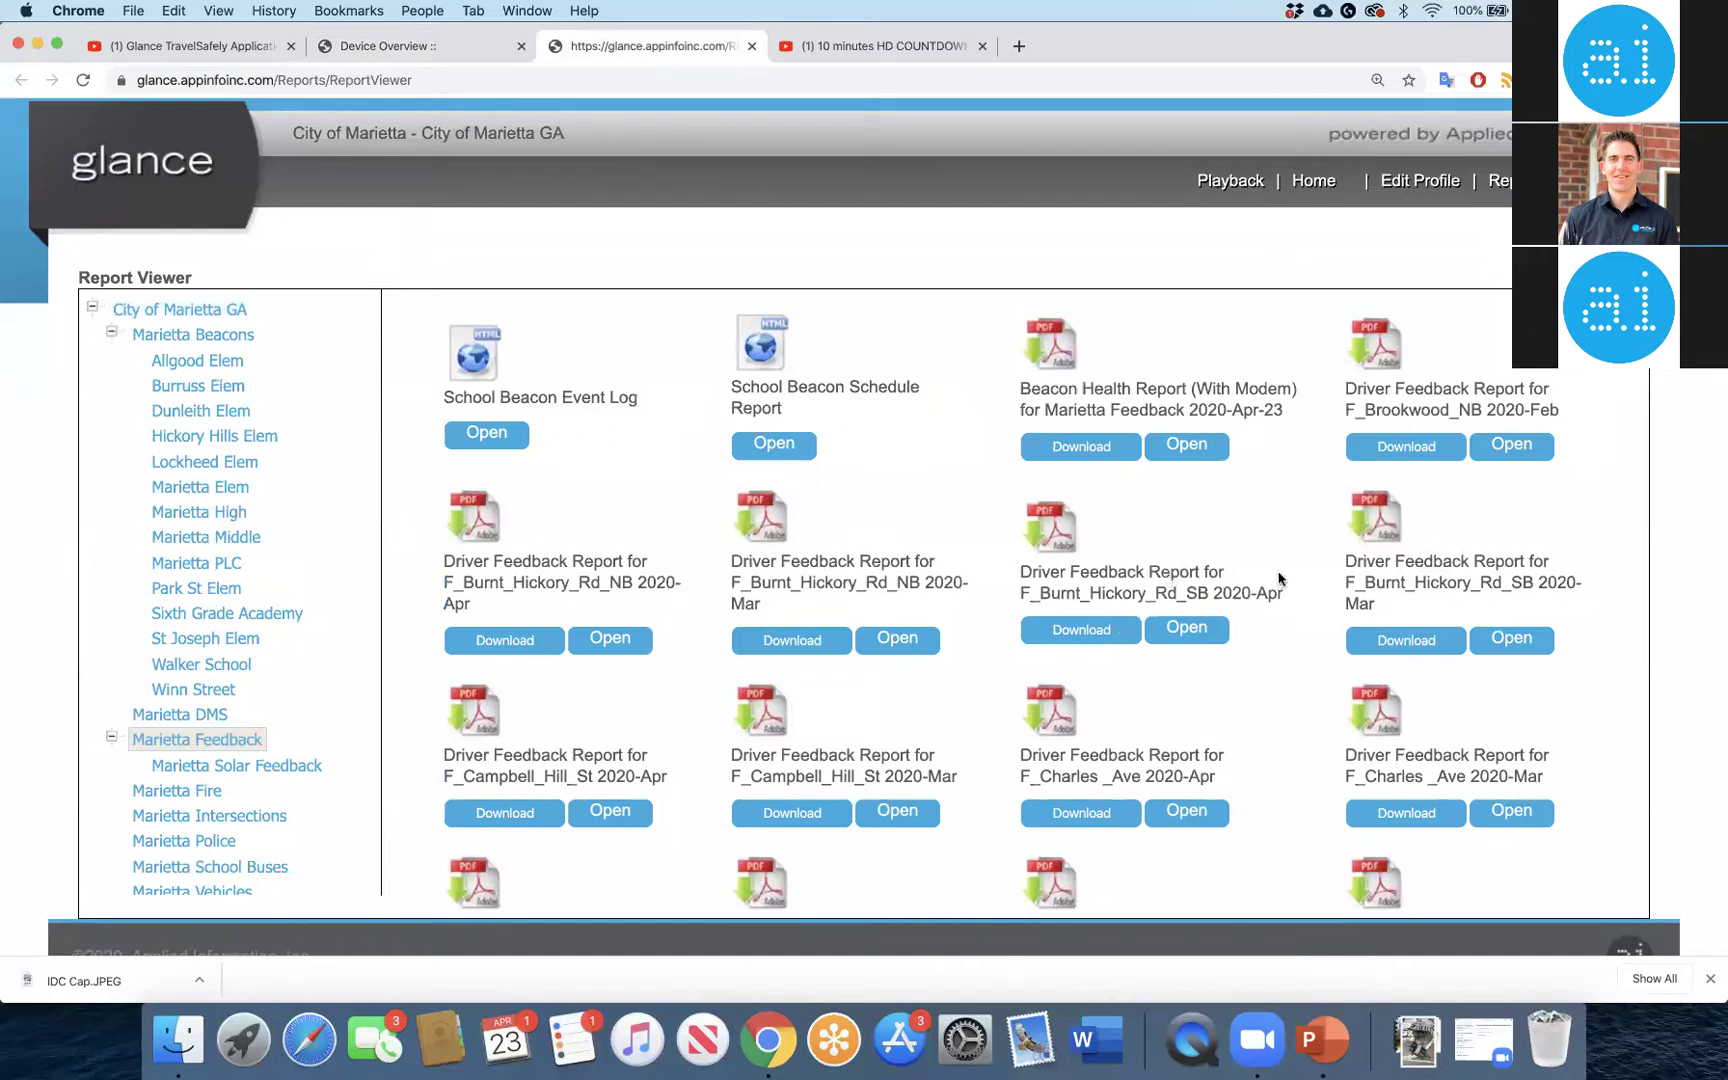
scroll(1279, 579, down, 5)
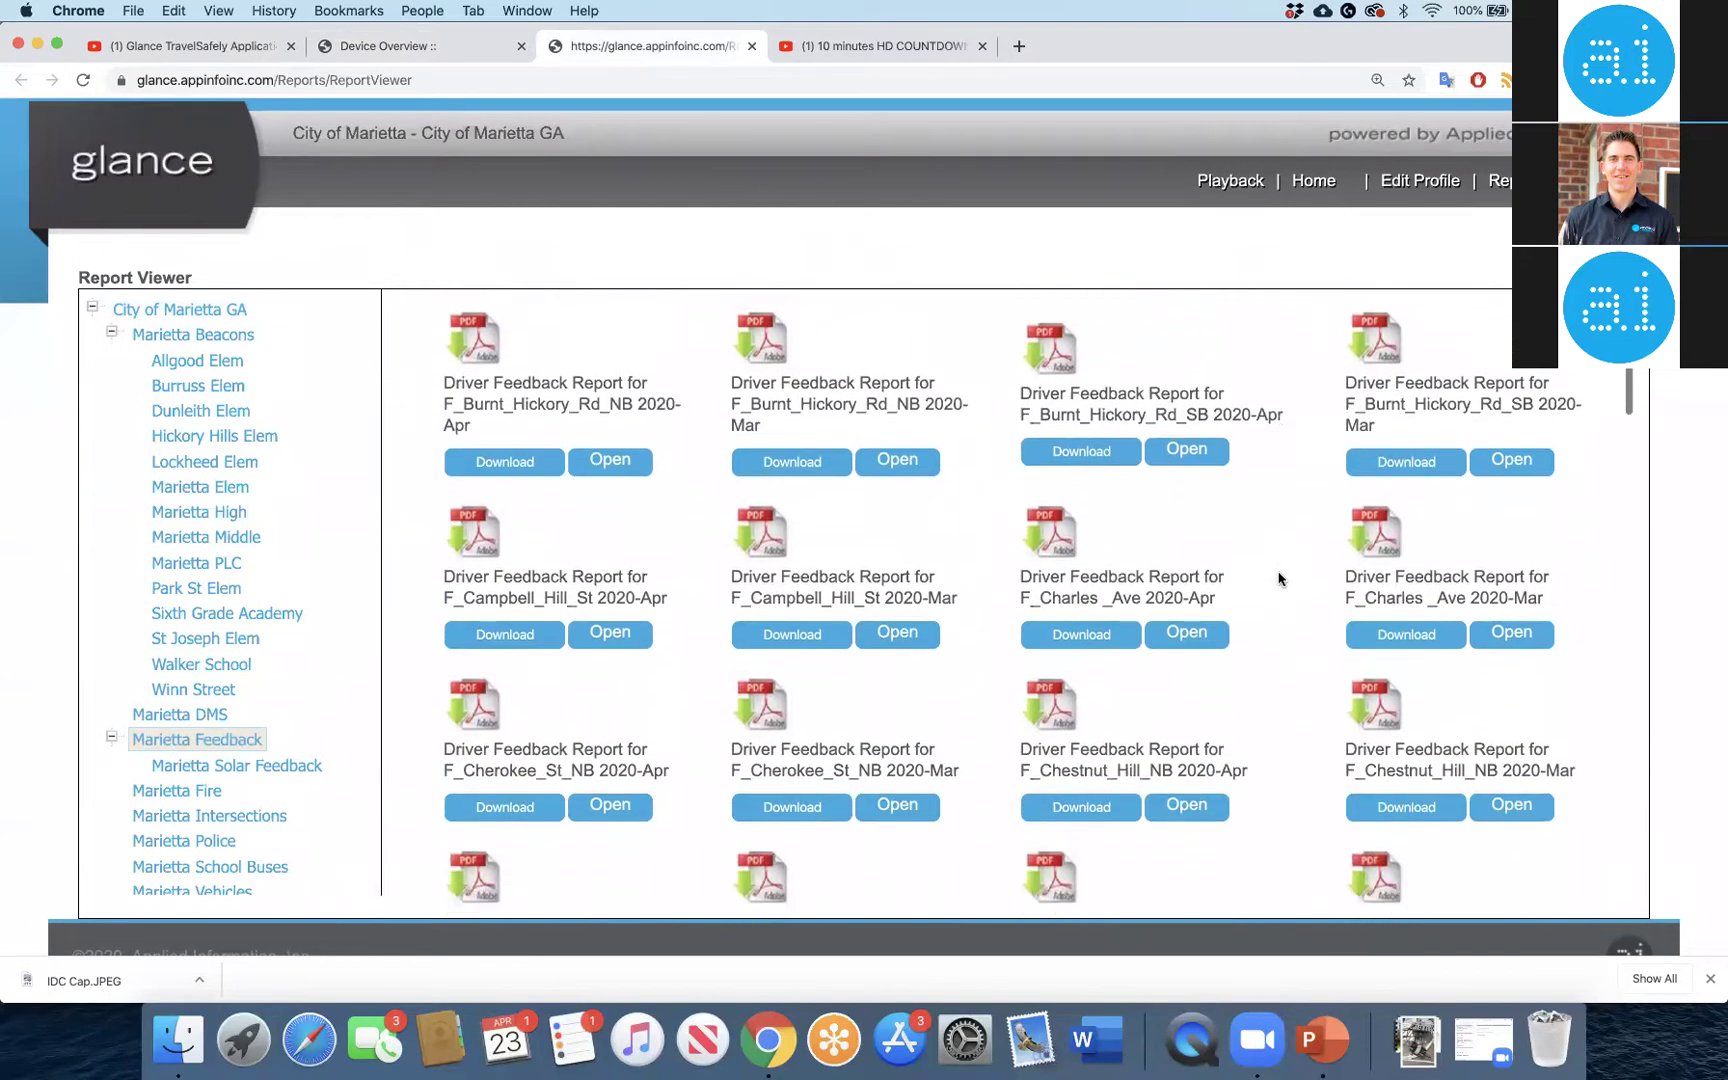
scroll(1279, 579, down, 2)
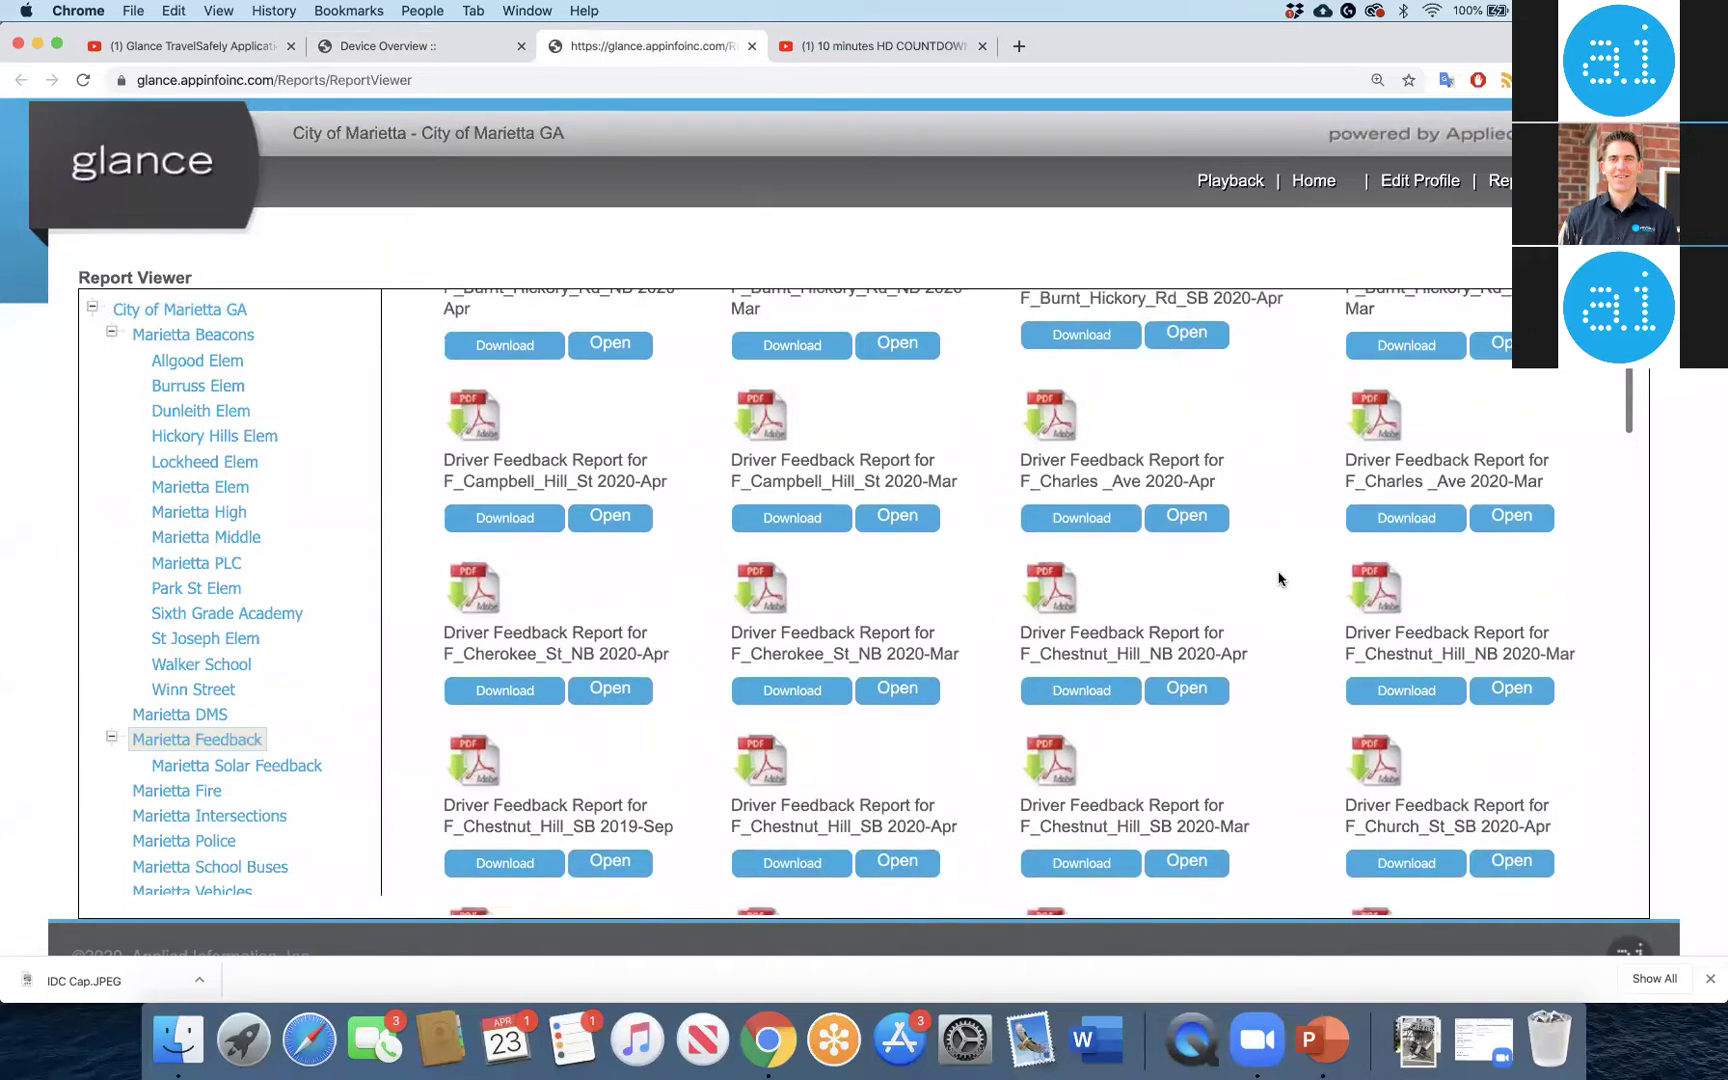
Recheck the F_Cherokee_St_NB device overview, and open that sign's Driver Feedback Report for 2020-Apr
click(368, 47)
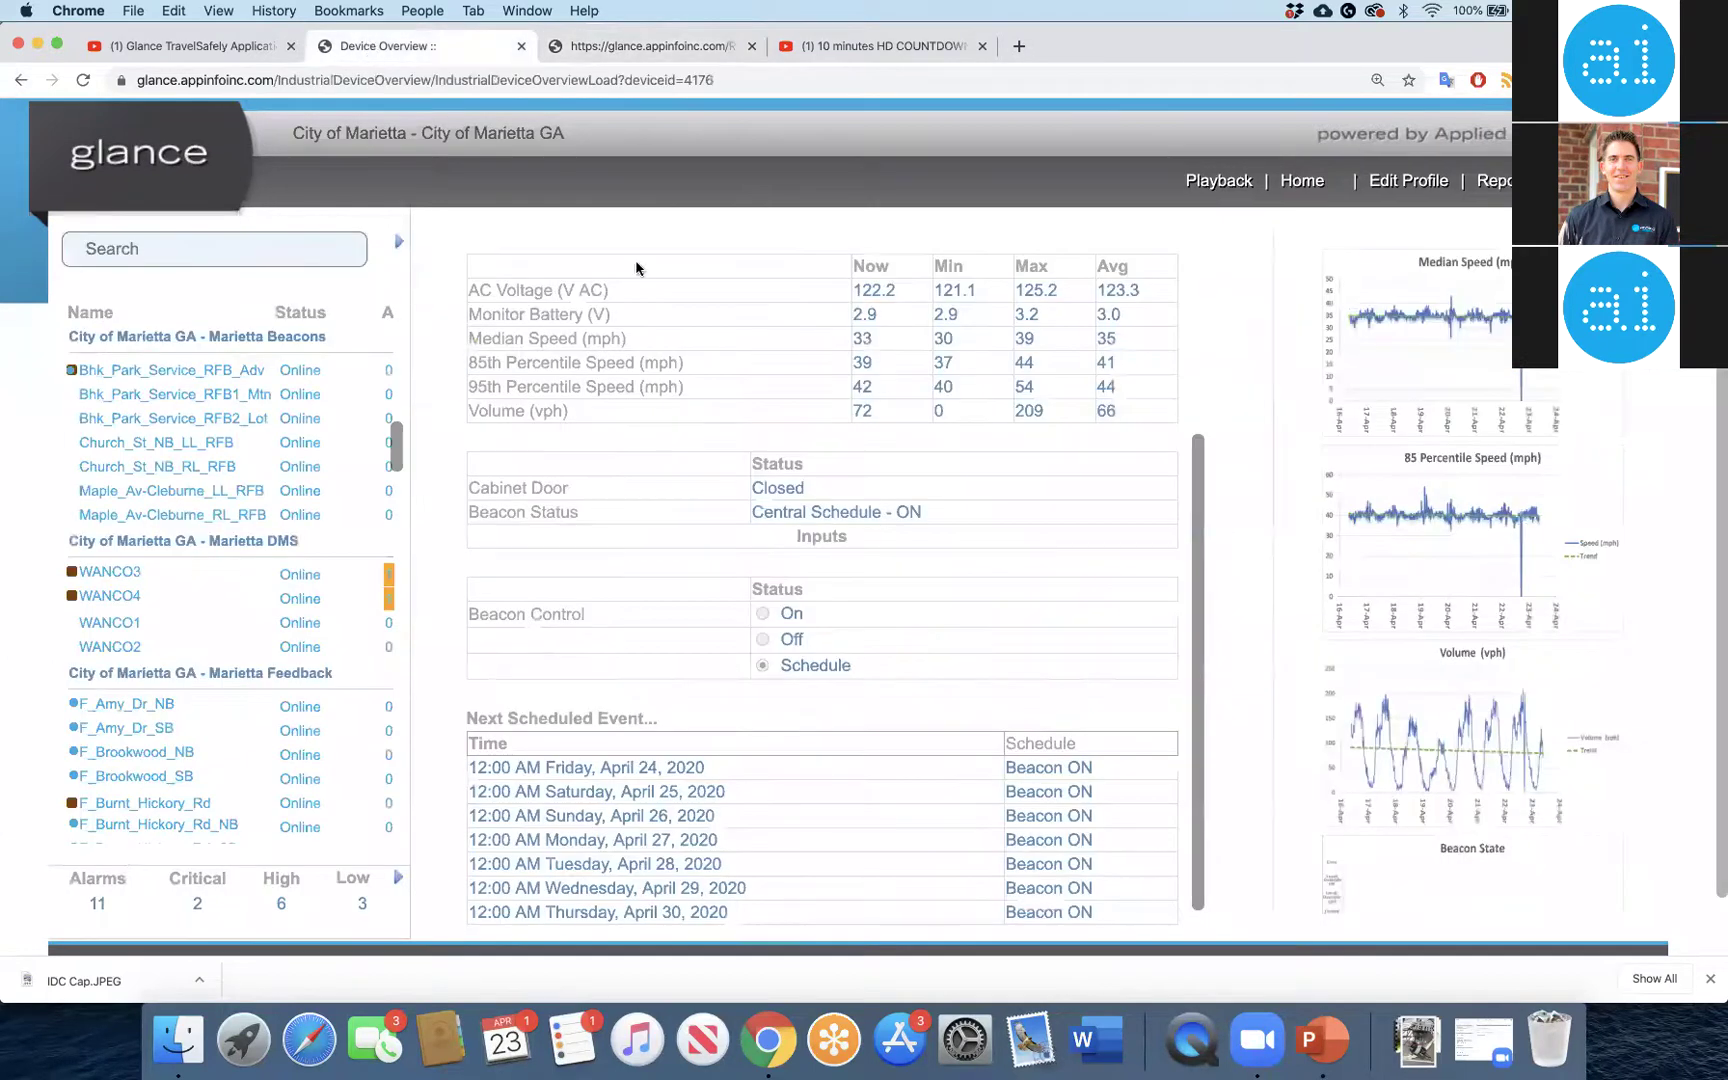
scroll(809, 356, up, 5)
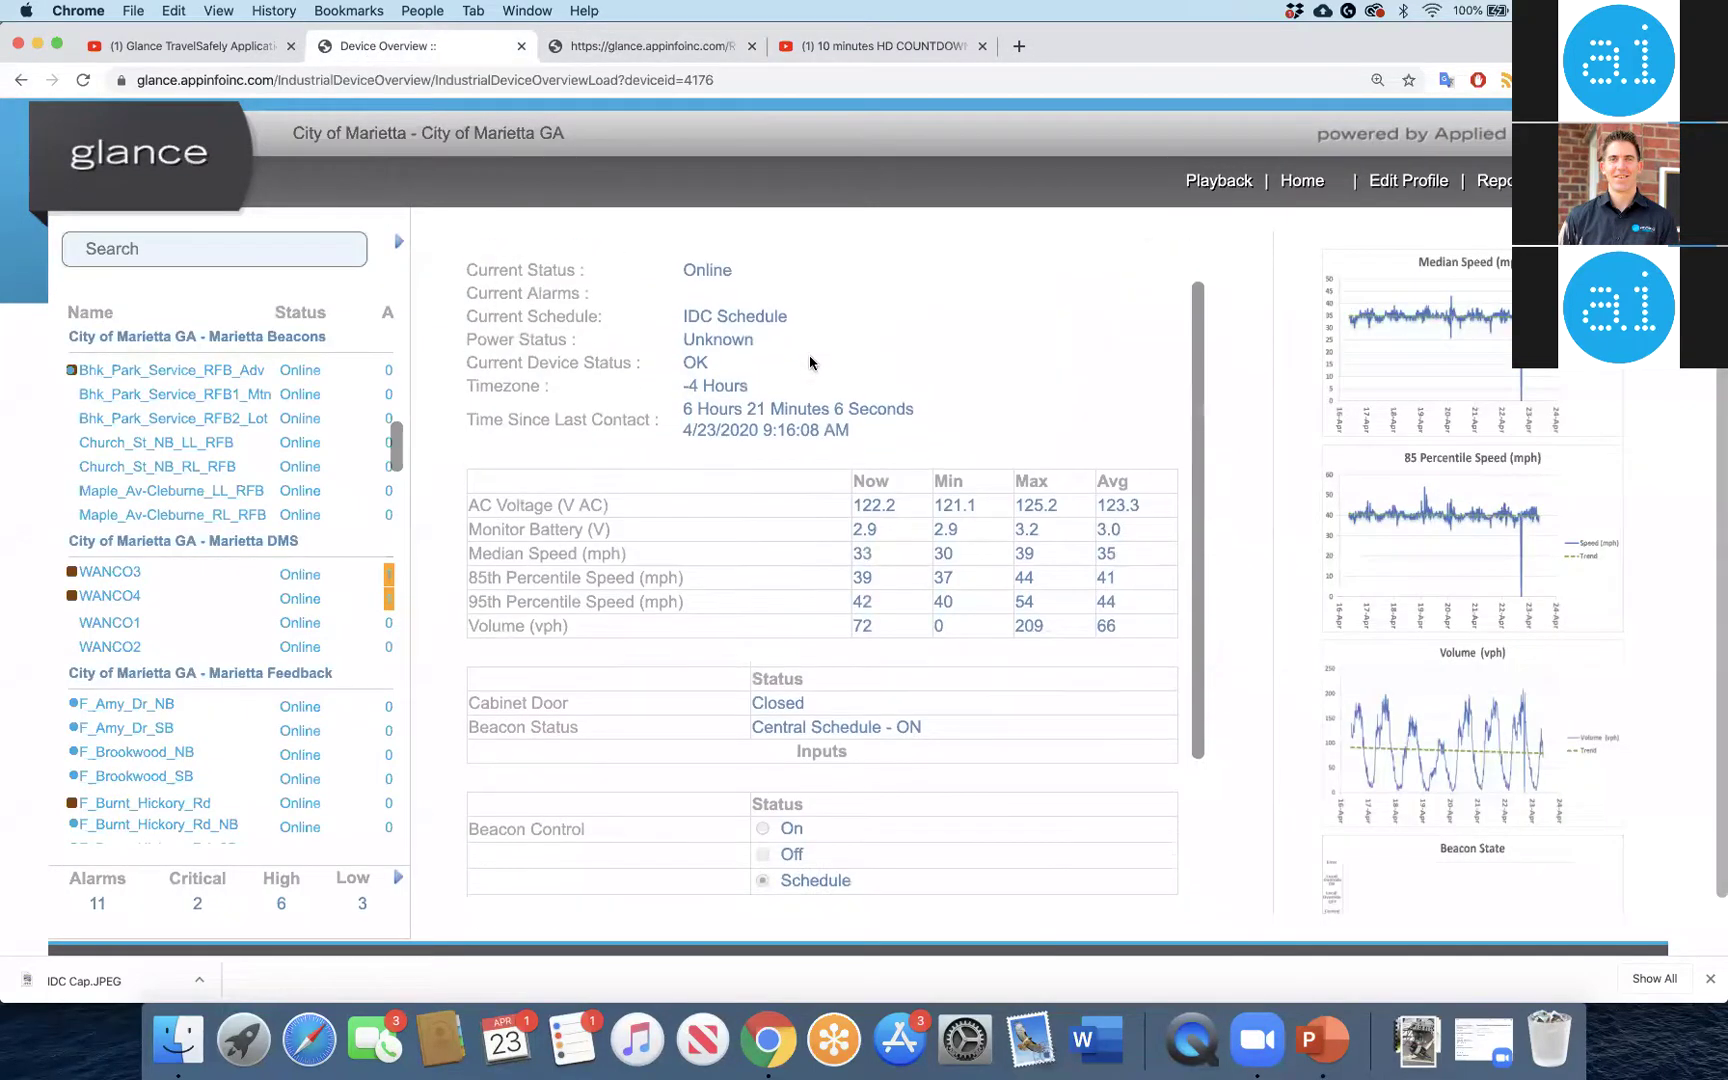
click(620, 52)
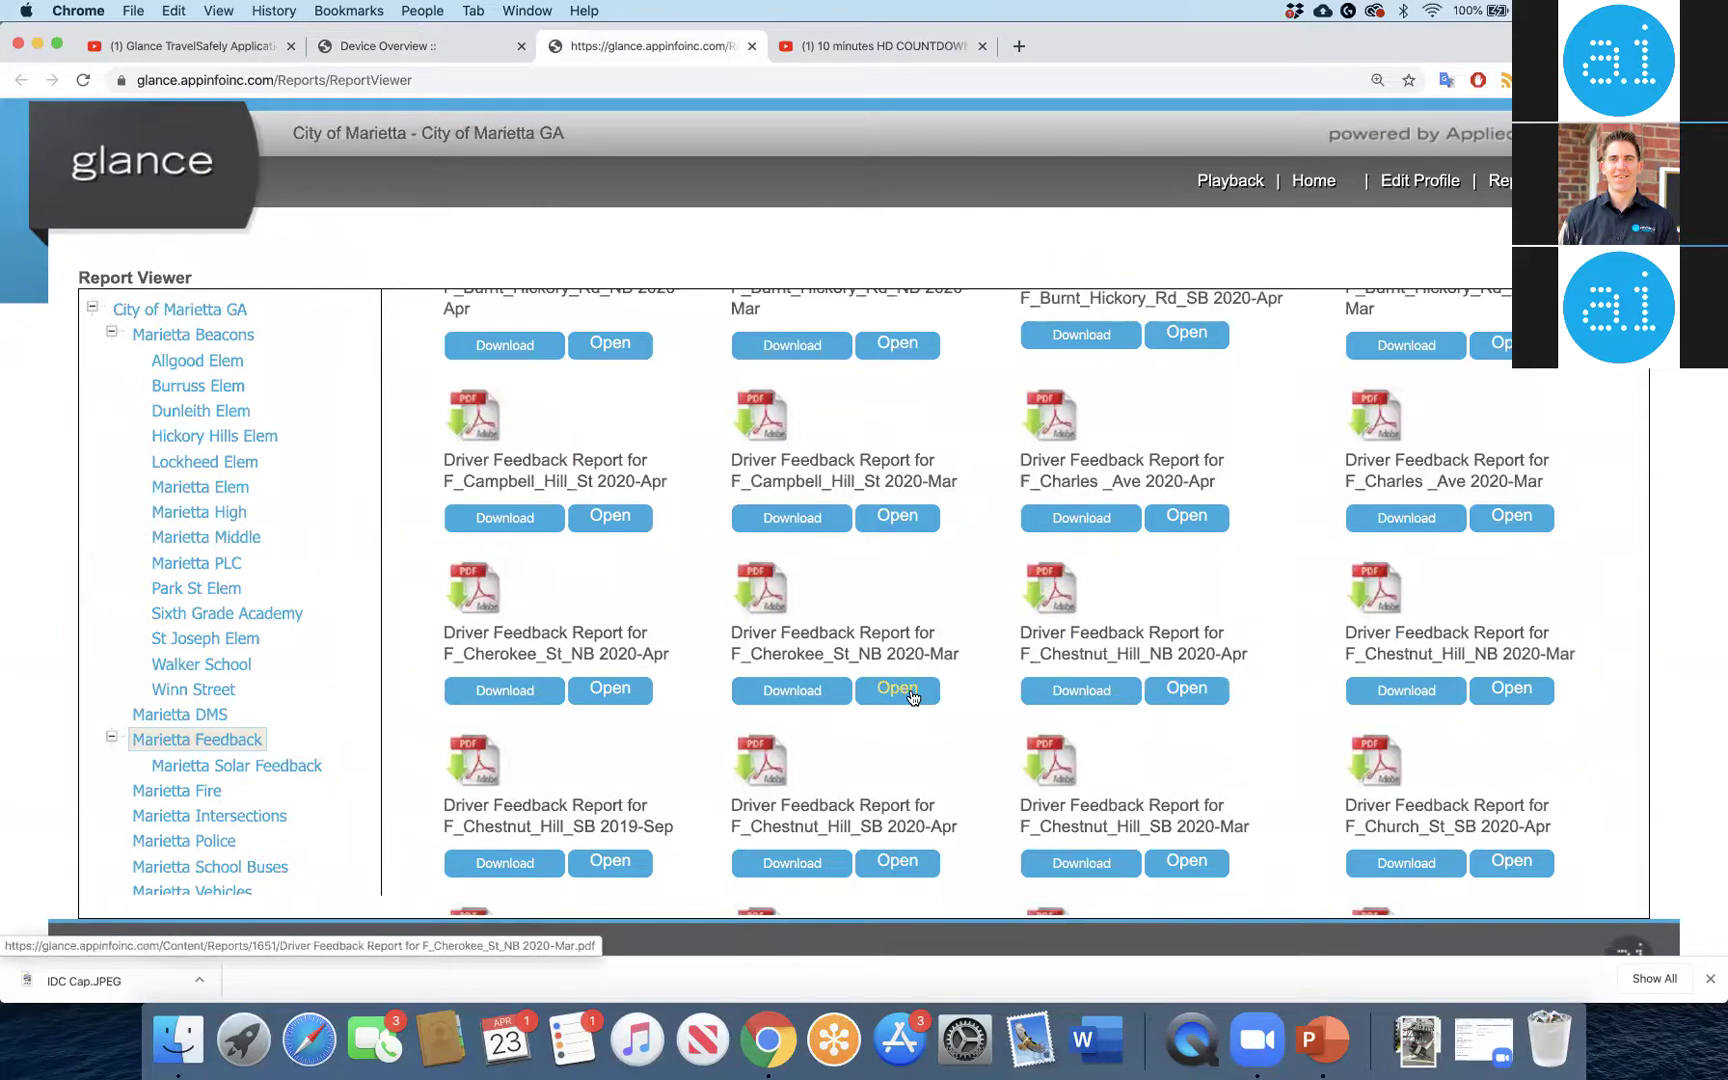
click(612, 690)
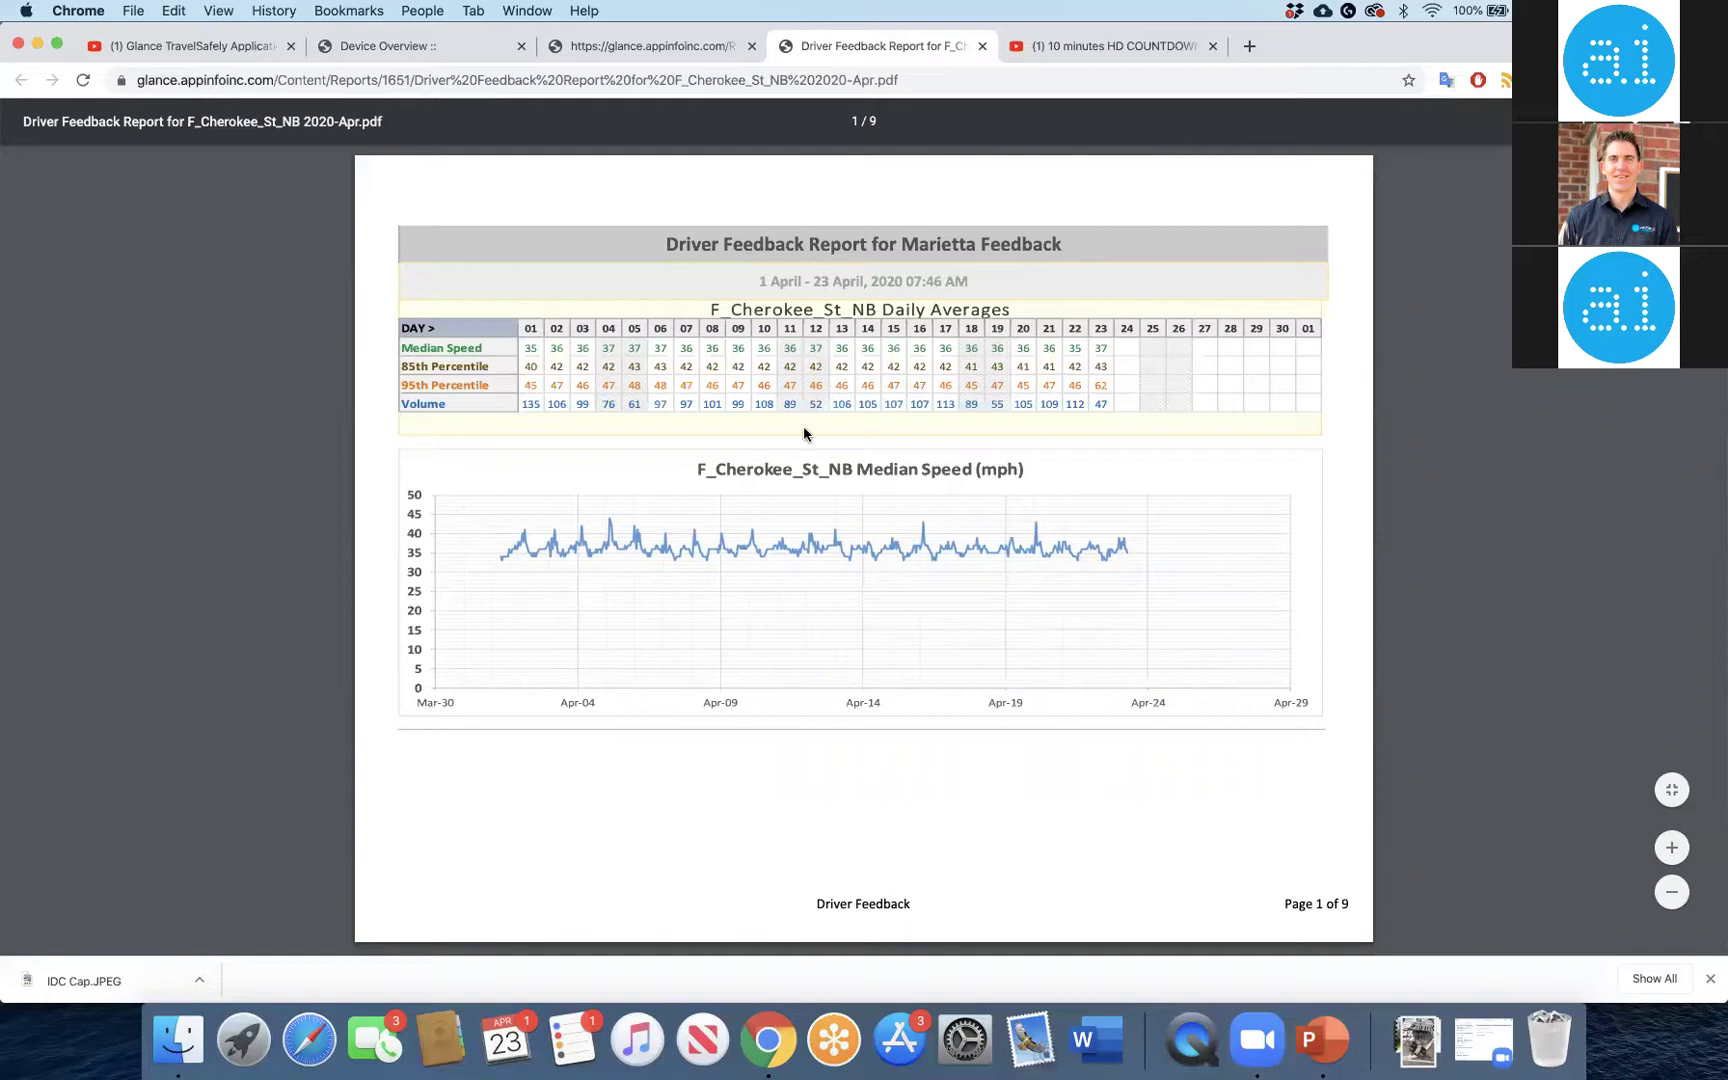
Enlarge the report and examine the daily averages, the median speed chart and the hourly median speed table
click(1670, 849)
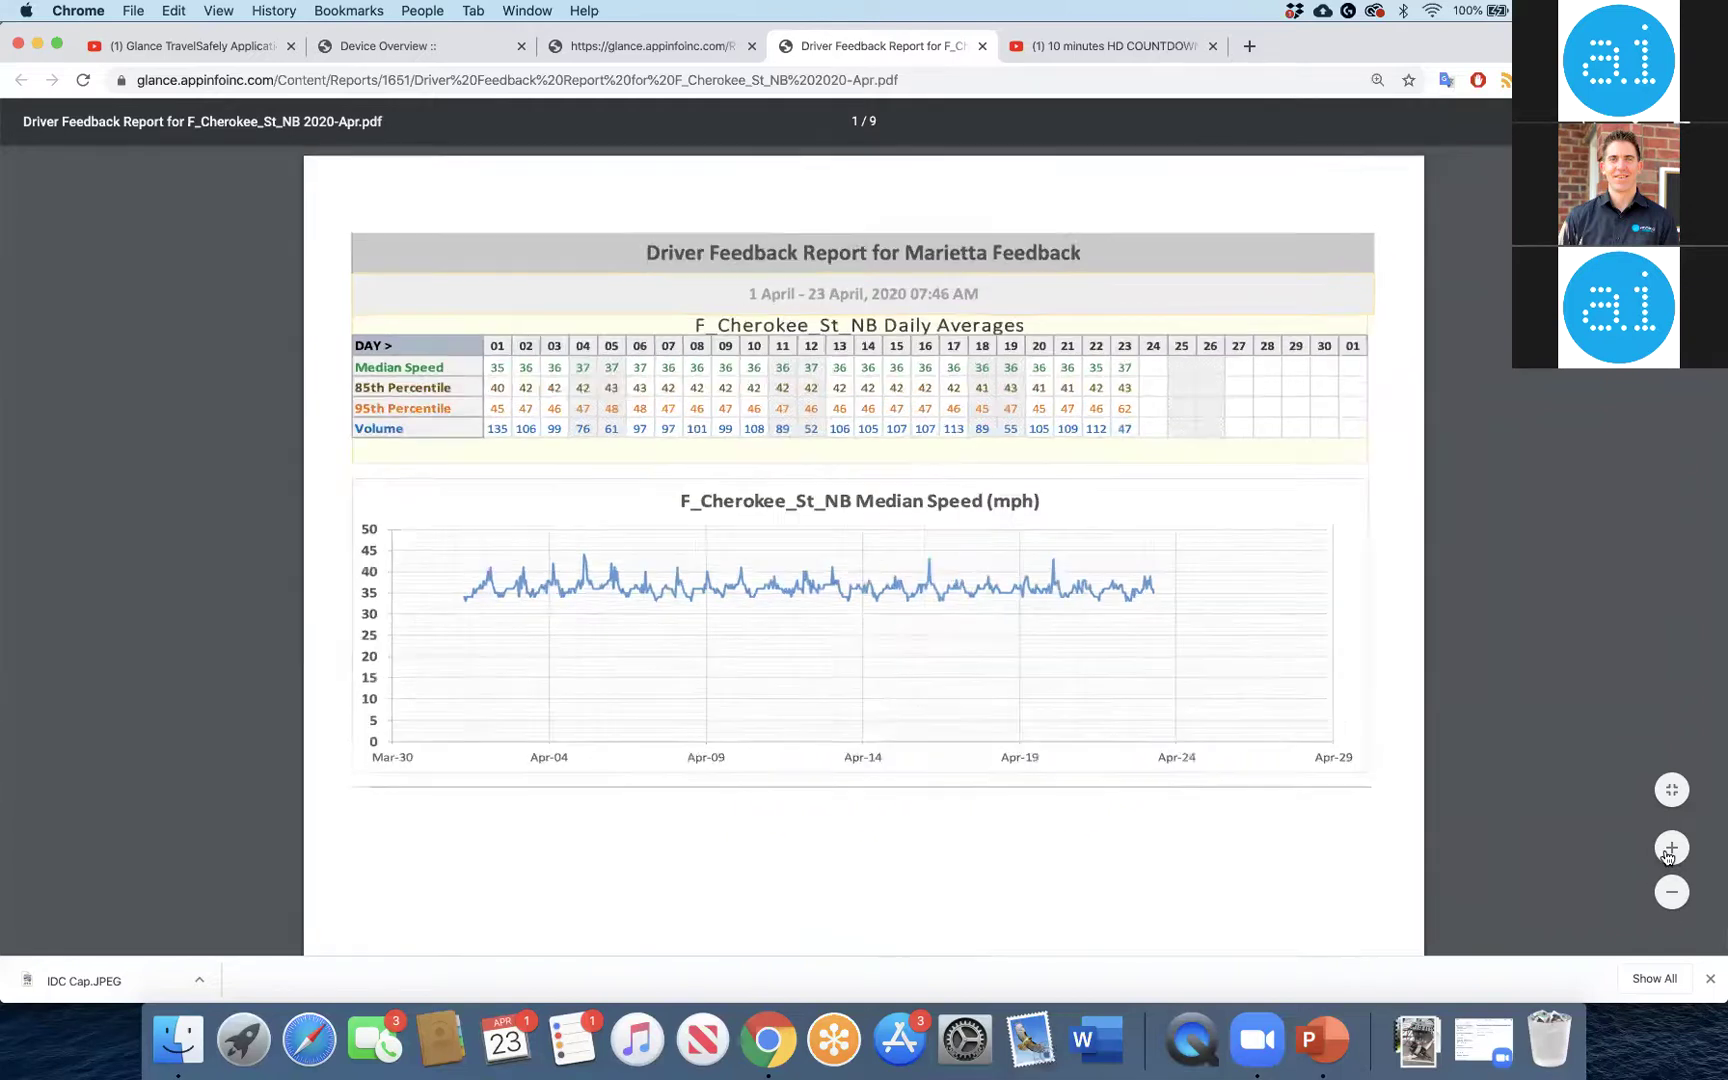
click(1670, 849)
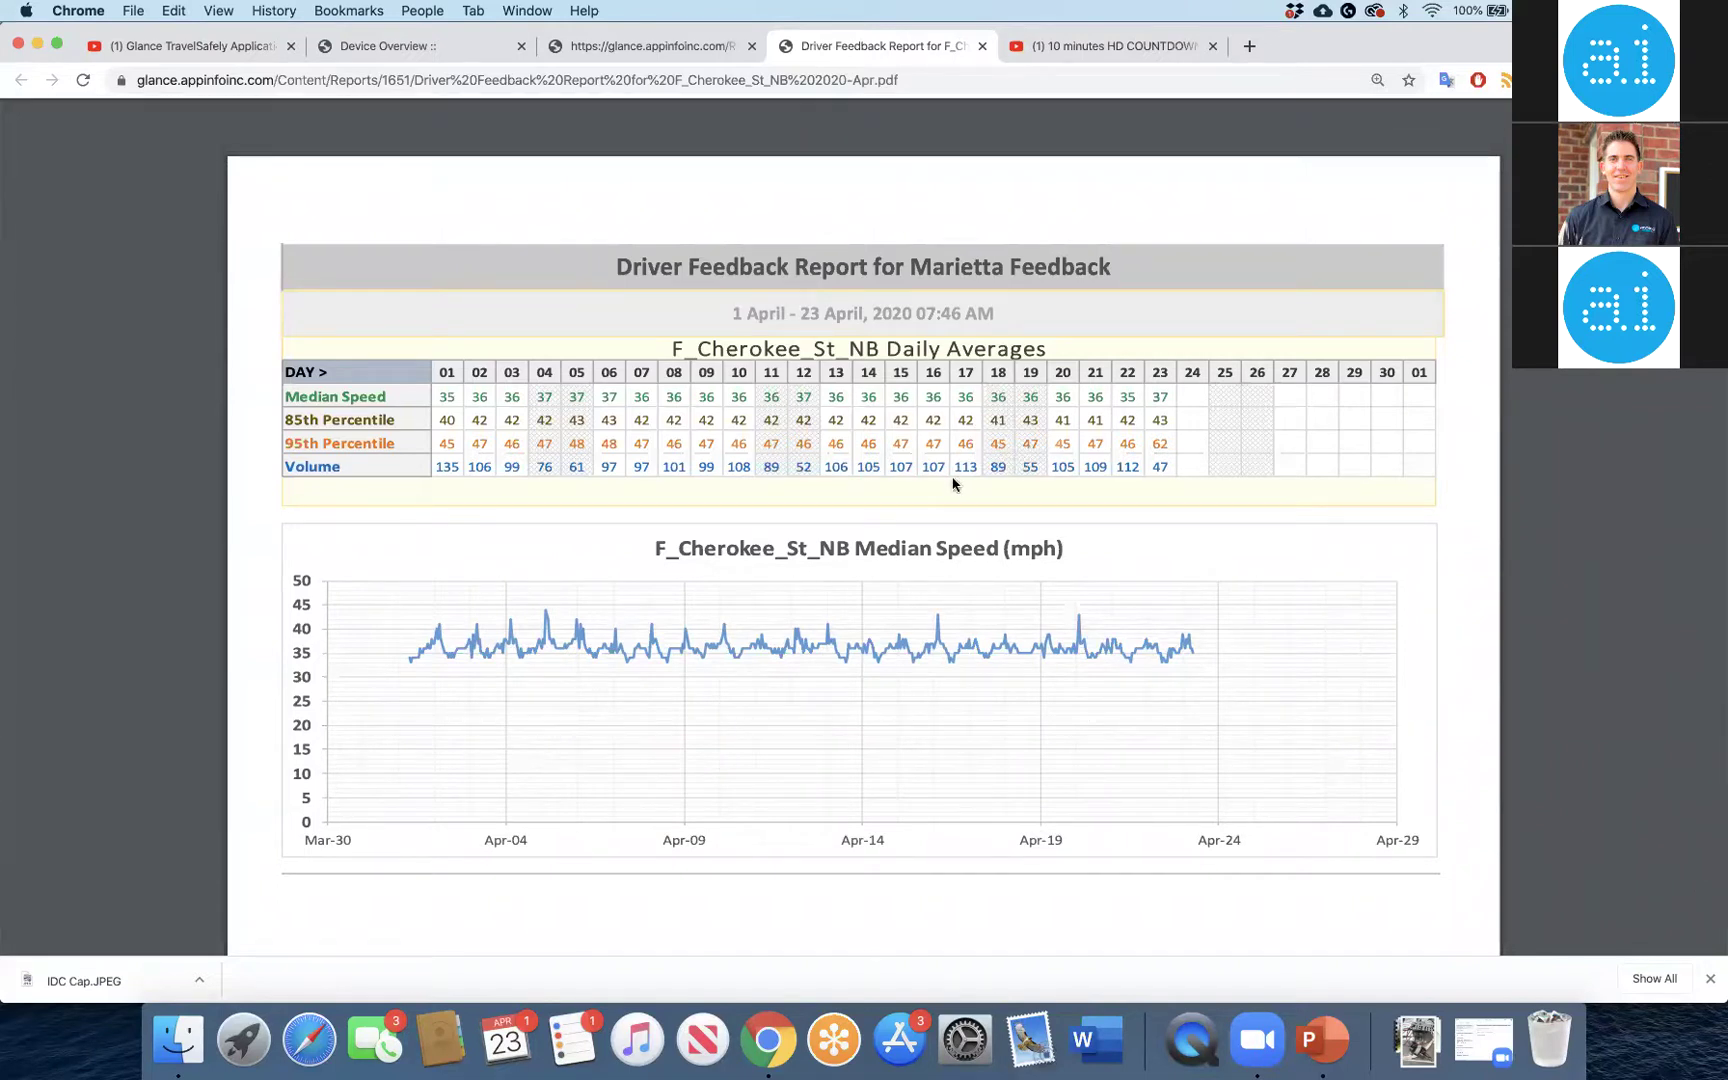
scroll(945, 660, down, 15)
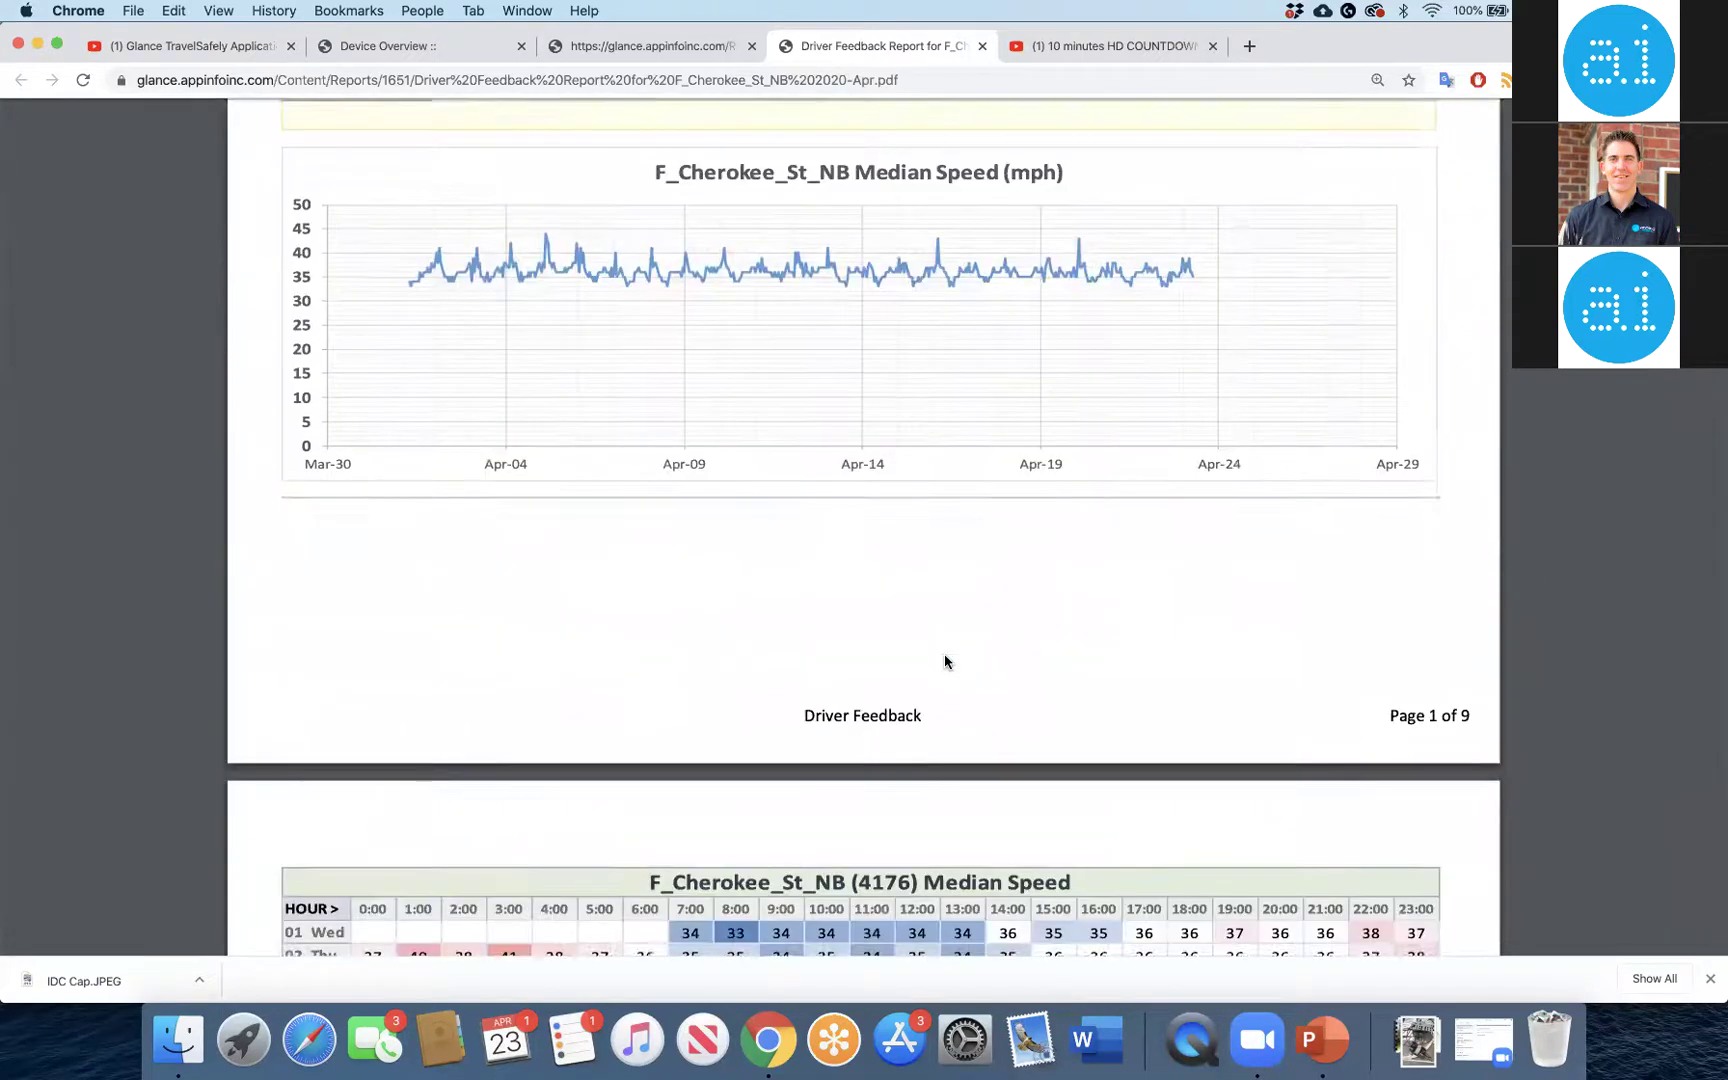
scroll(945, 657, down, 5)
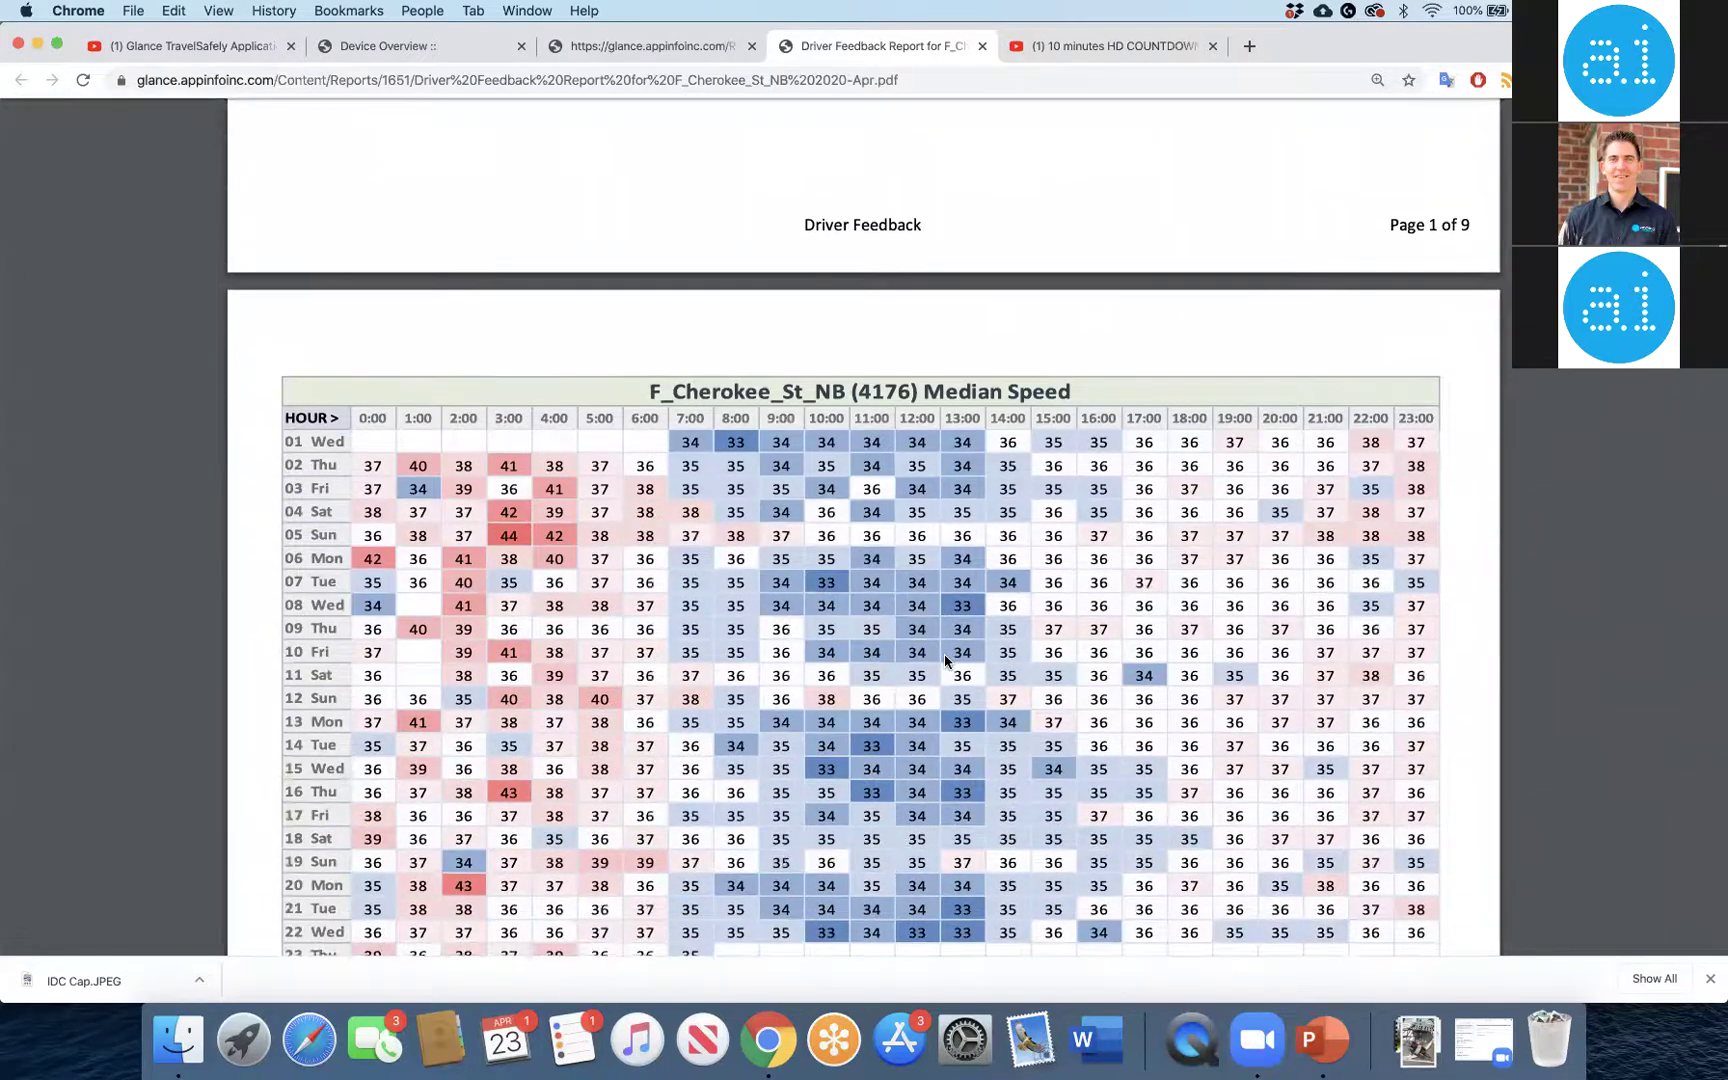
scroll(945, 660, down, 1)
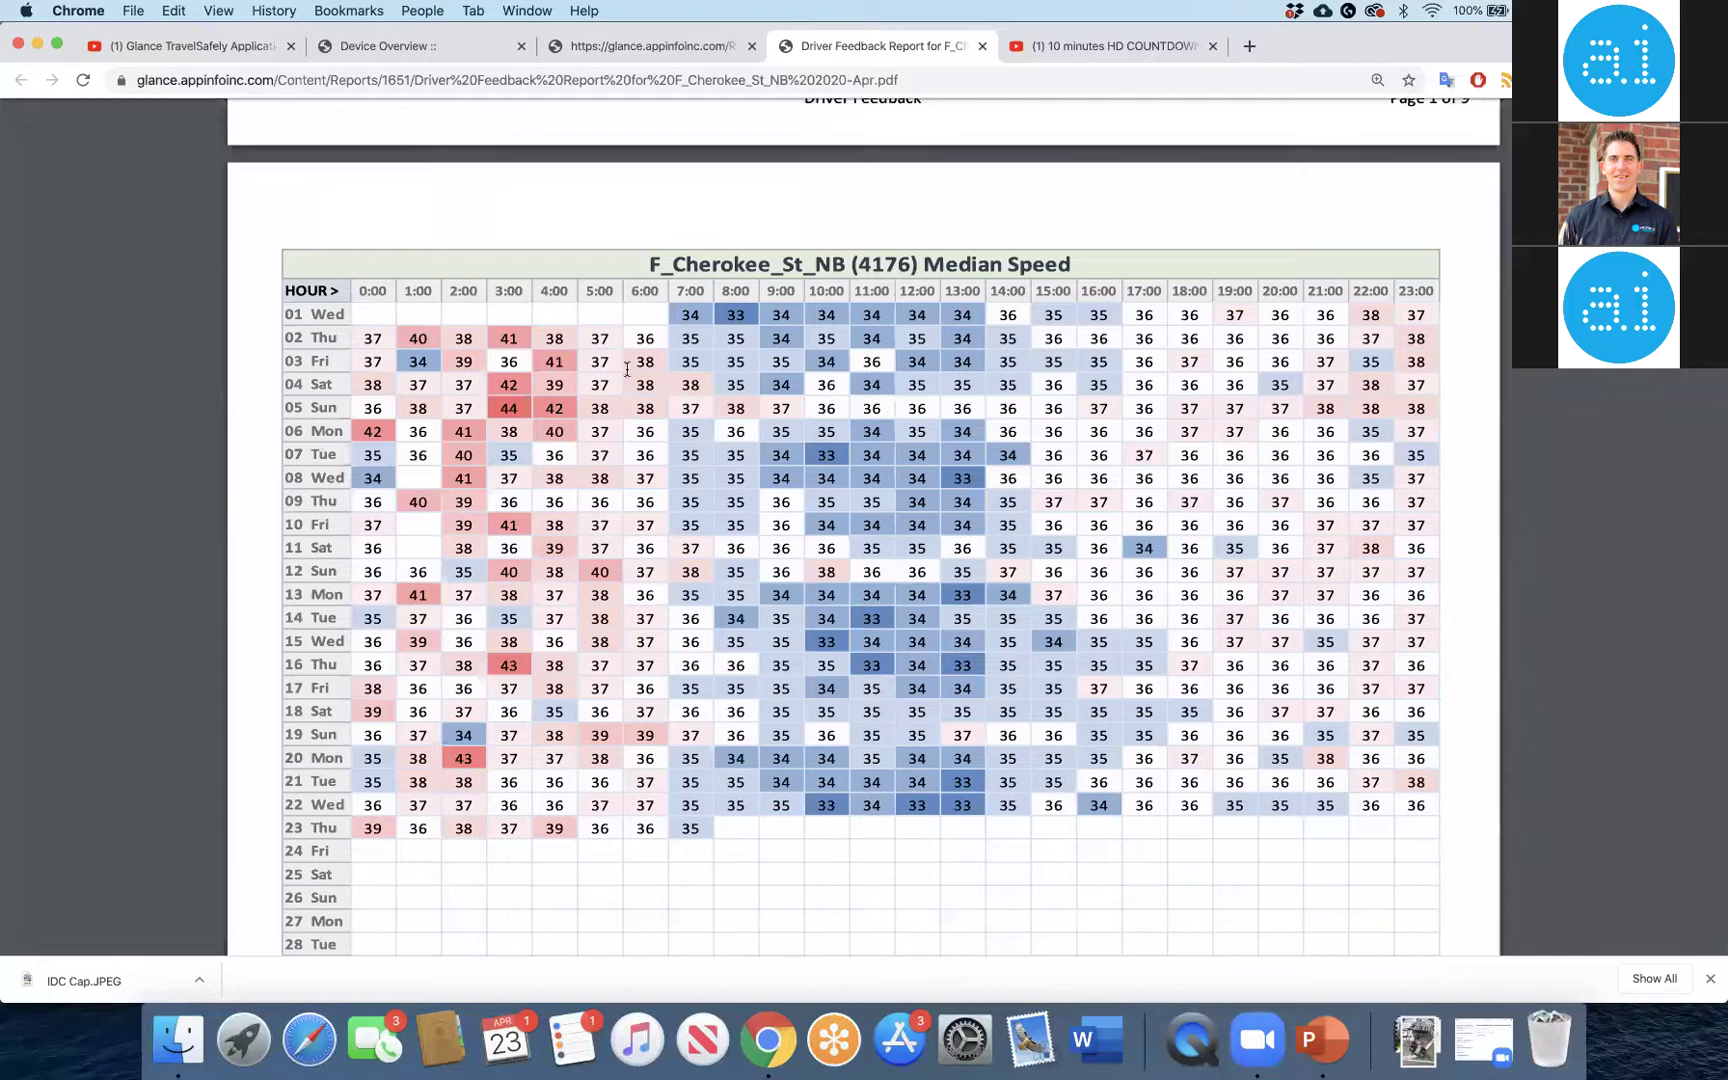
Examine the report's 85th percentile speed chart and hourly 85th percentile speed table
scroll(615, 260, down, 10)
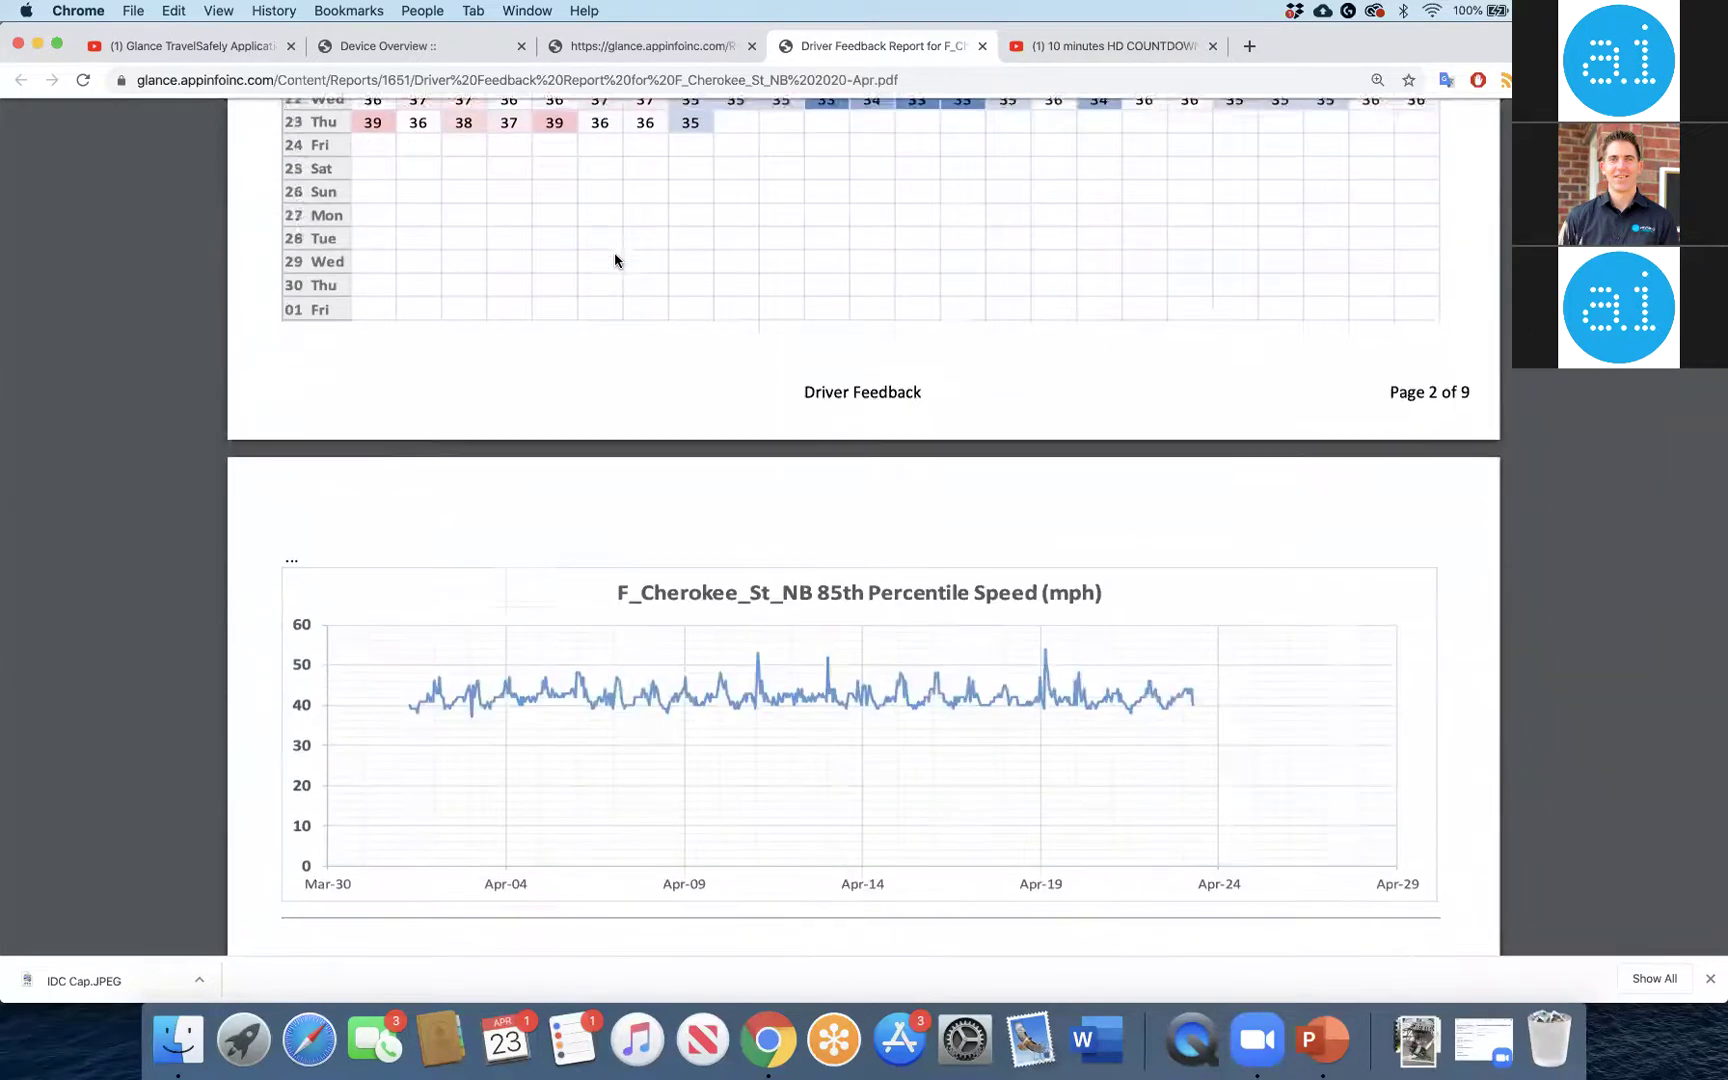
scroll(614, 260, down, 7)
scroll(614, 260, down, 10)
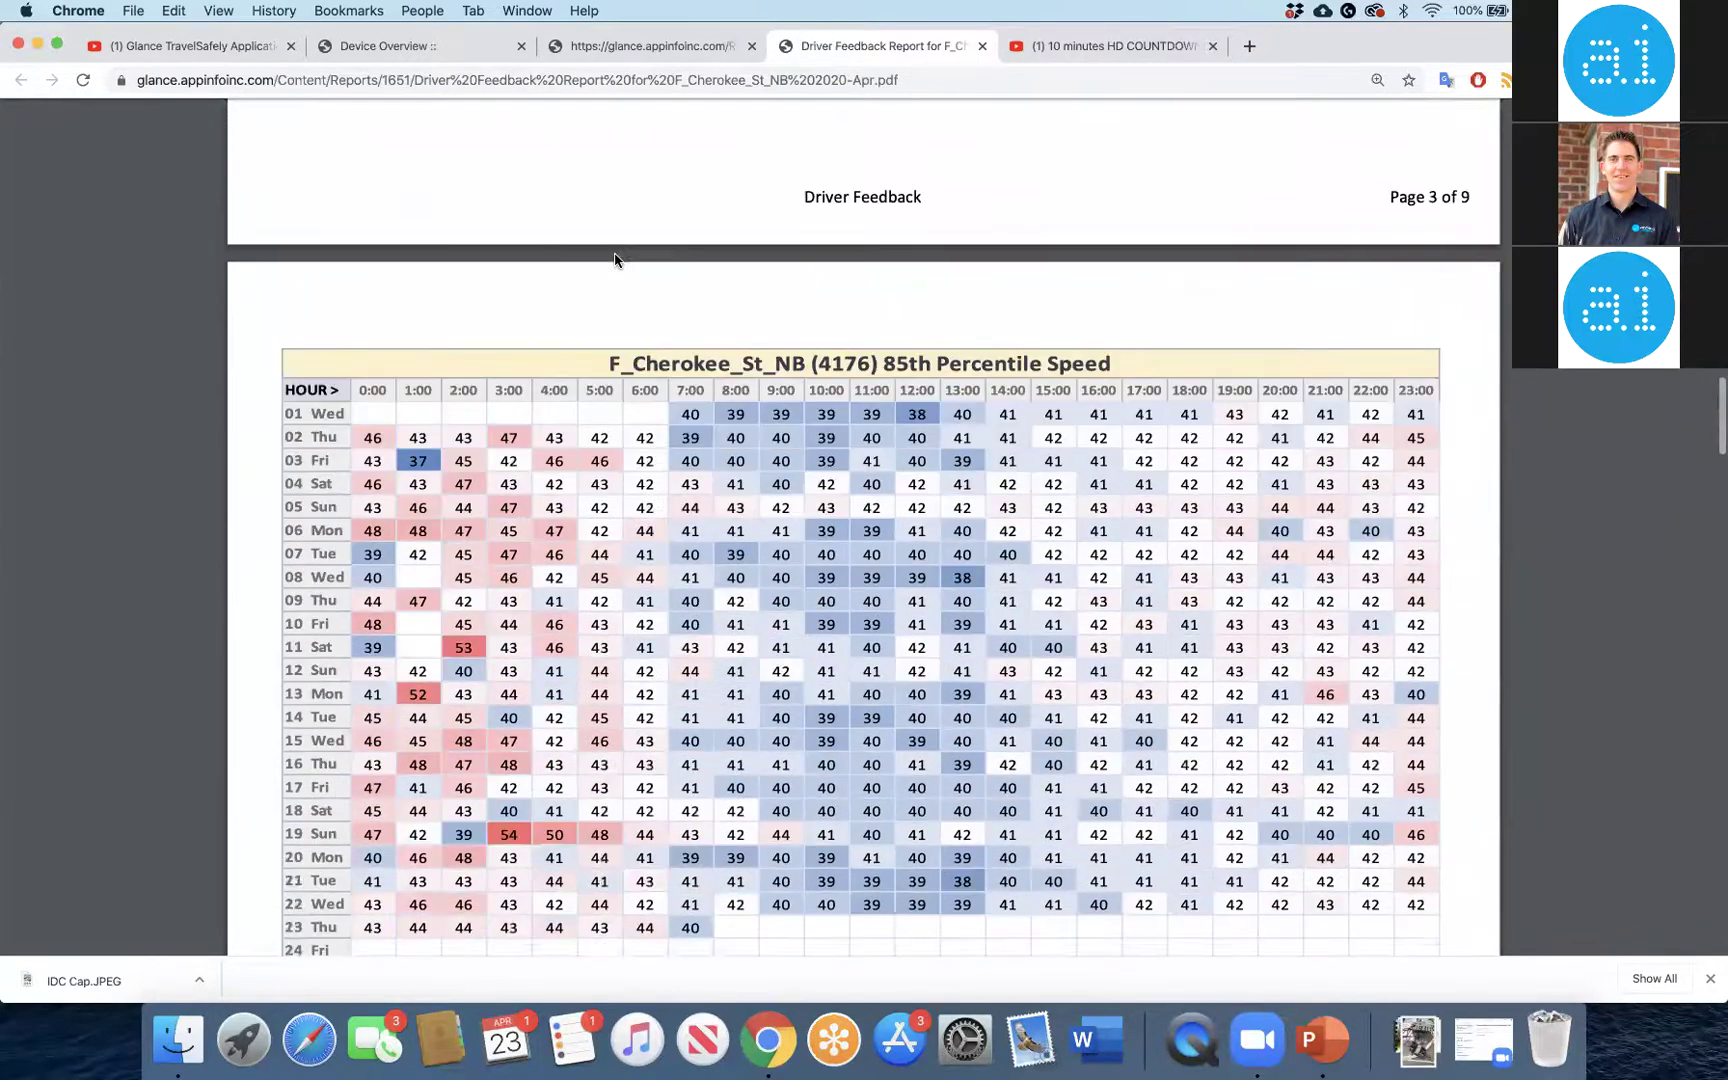
scroll(614, 258, down, 2)
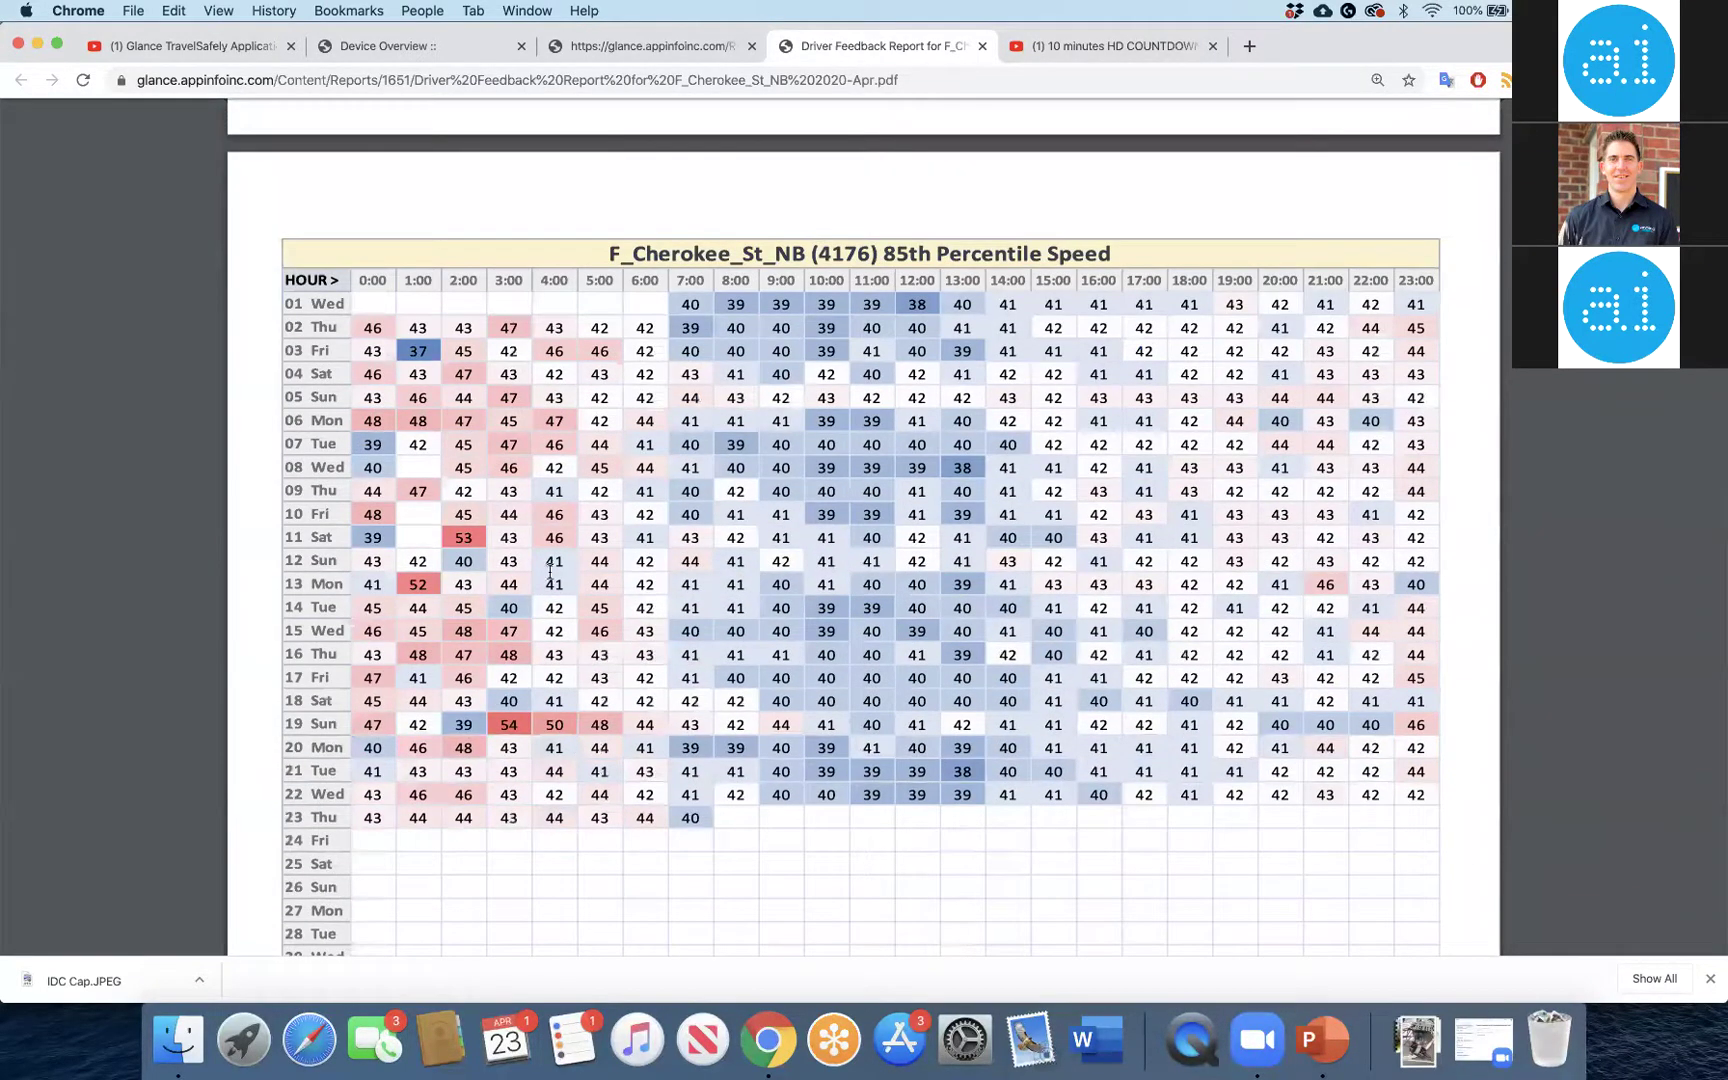
Examine the report's traffic volume chart and hourly volume table for F_Cherokee_St_NB
scroll(549, 572, down, 12)
scroll(549, 572, down, 3)
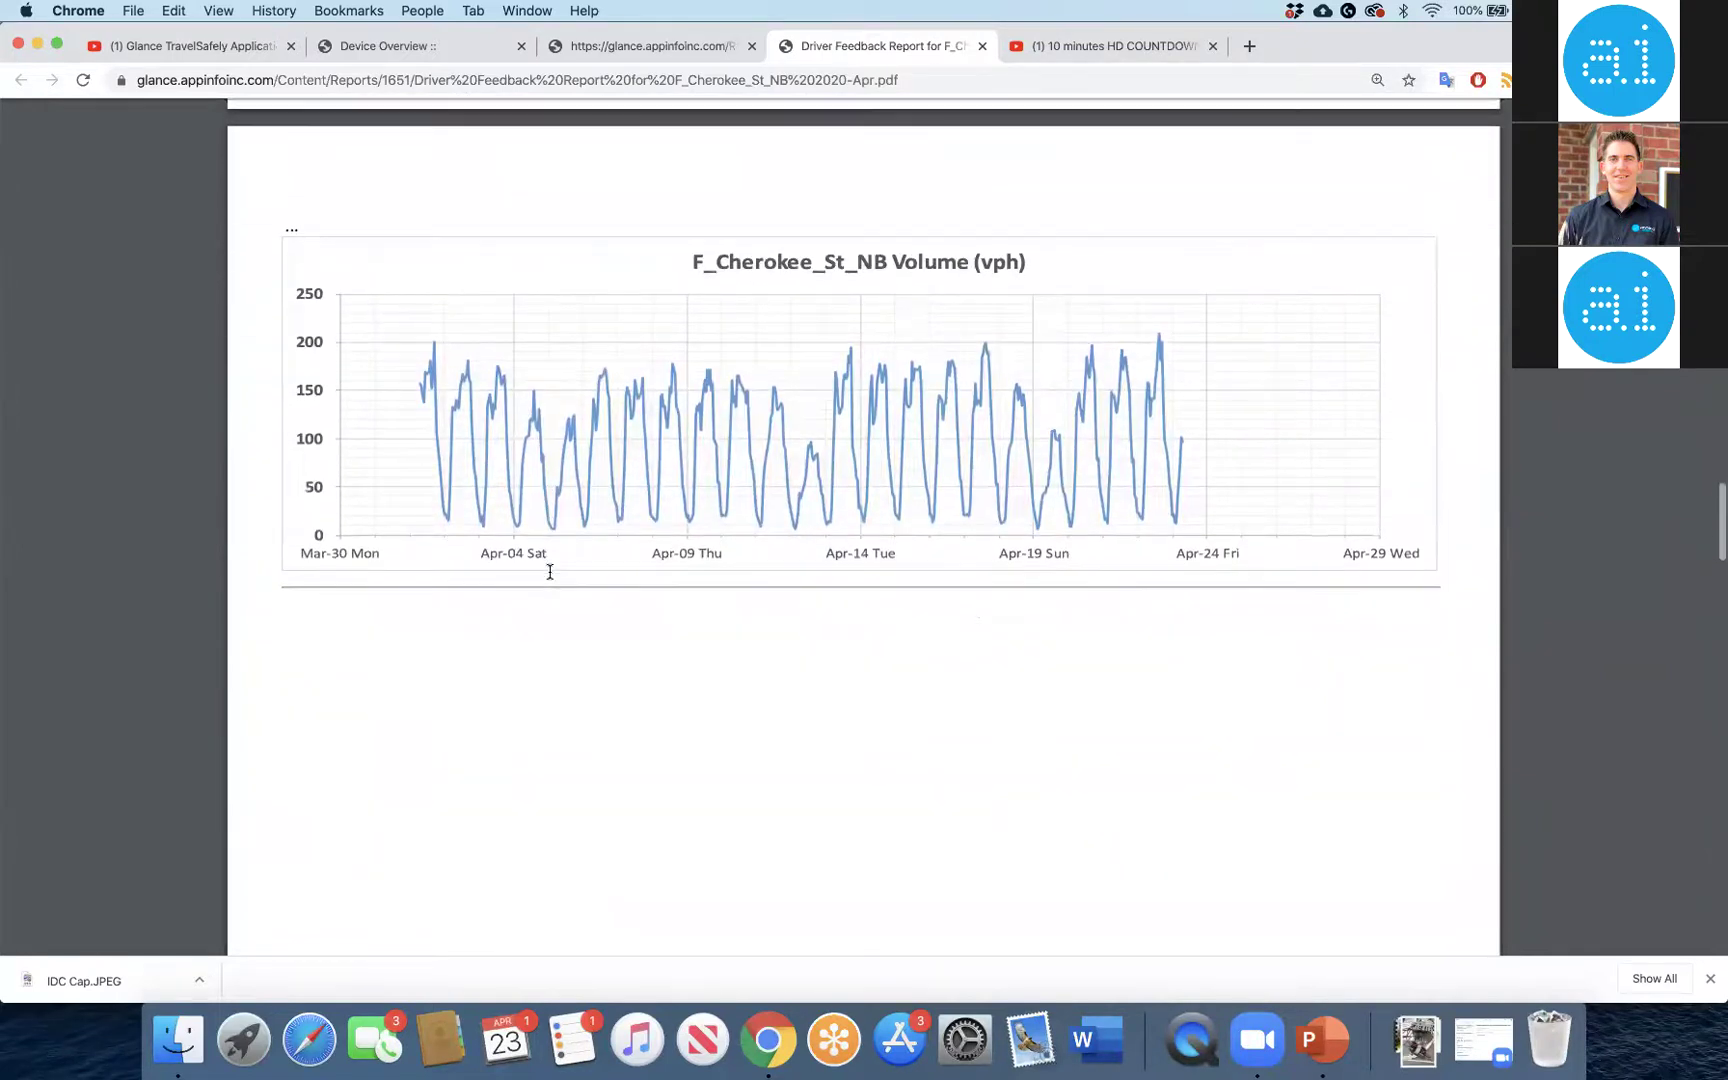
scroll(549, 572, down, 12)
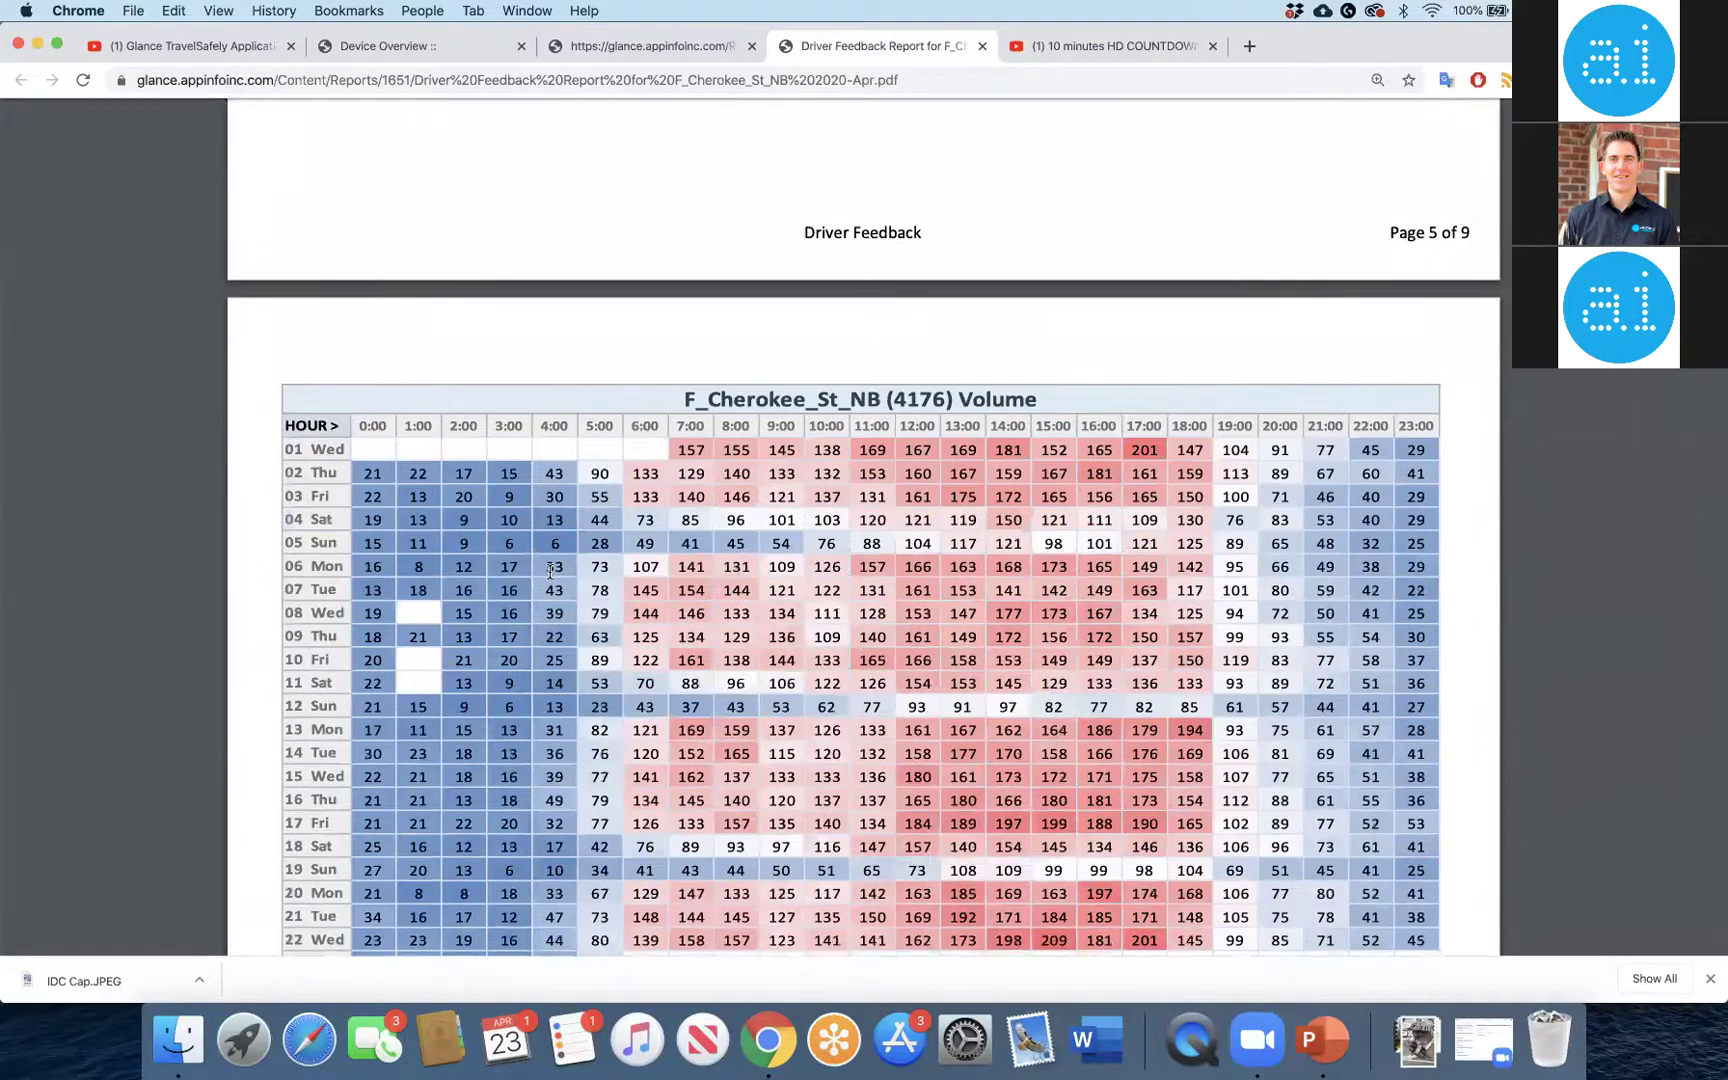
scroll(549, 572, down, 1)
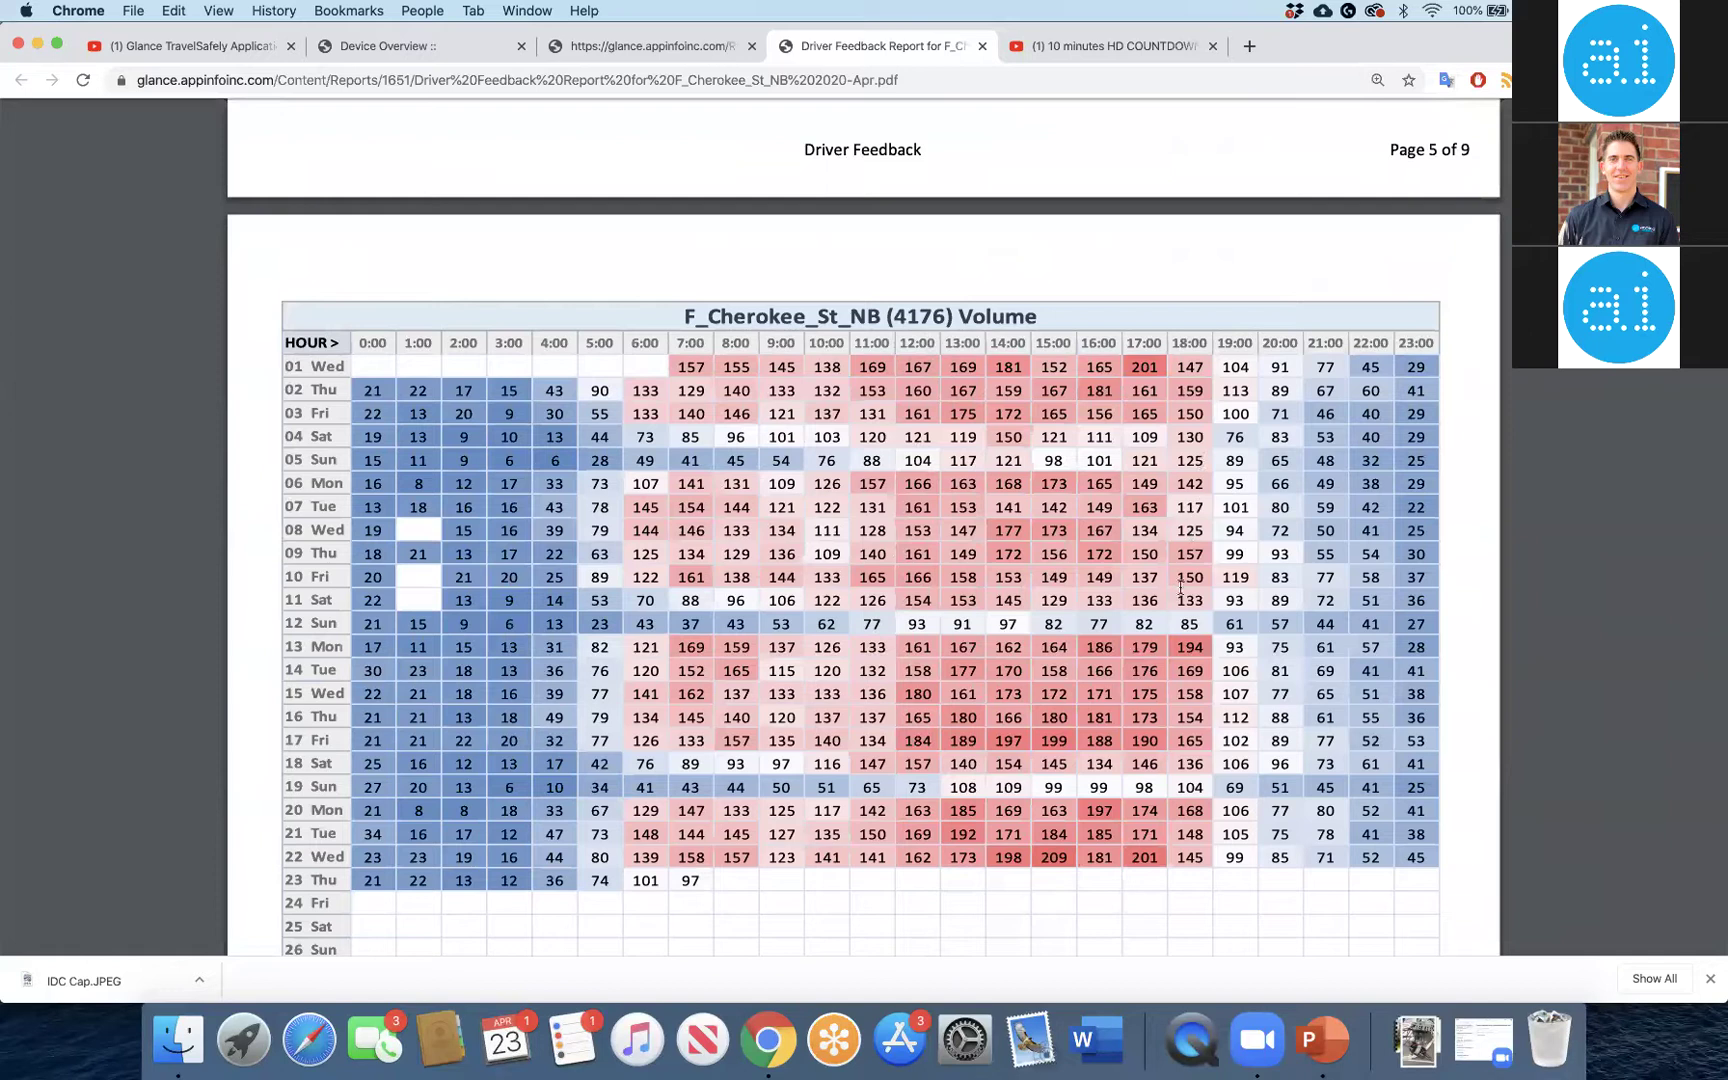
scroll(1026, 683, down, 10)
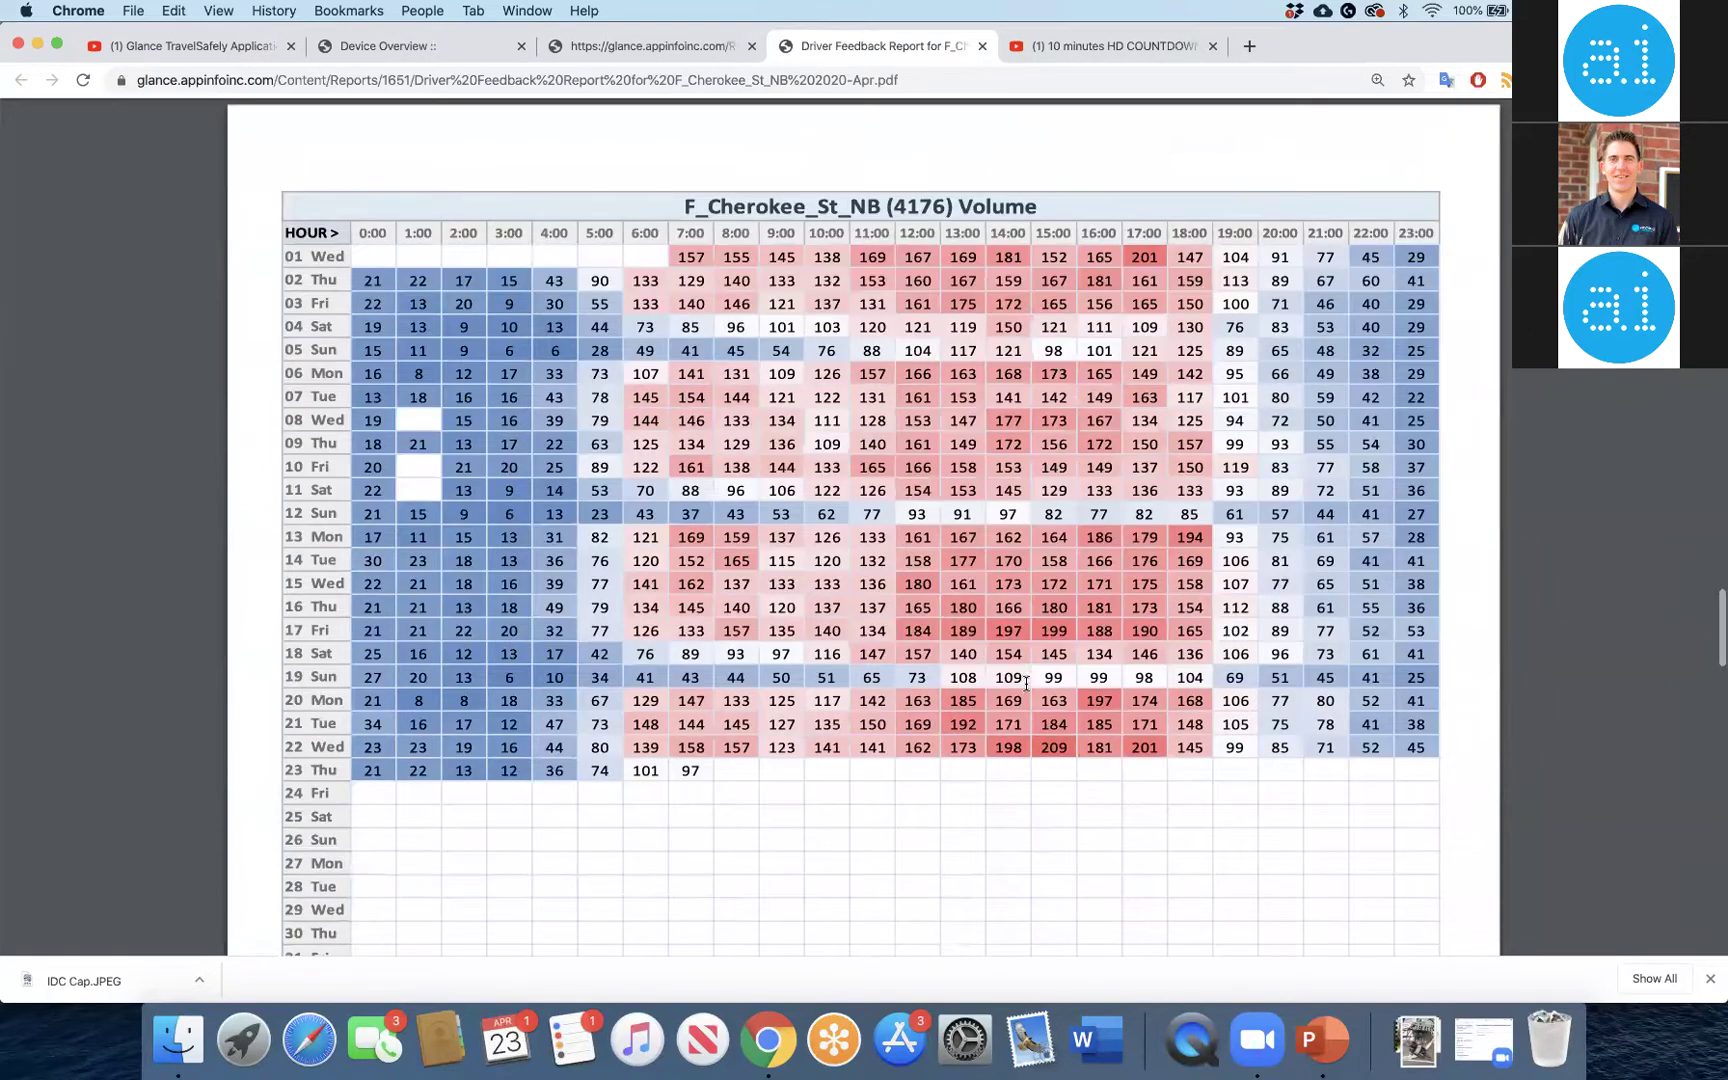
Examine the report's 95th percentile speed pages, focusing on the hourly 95th percentile speed table
scroll(1026, 683, down, 10)
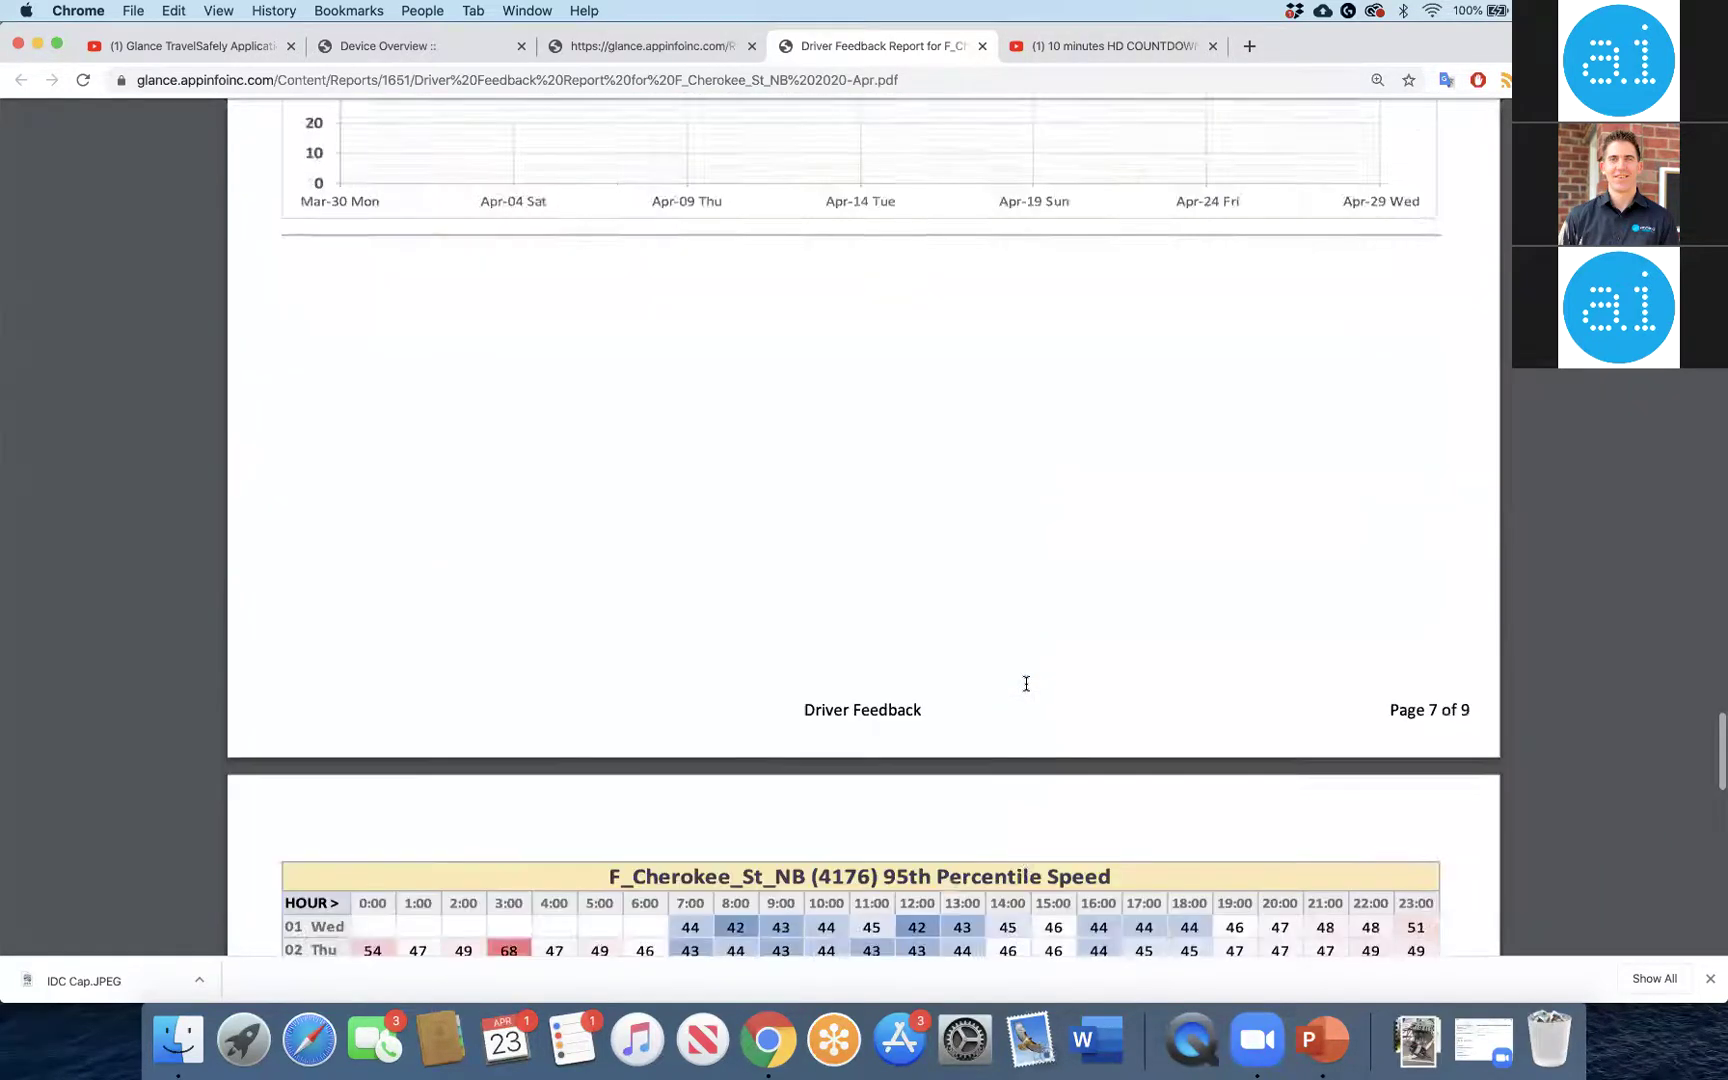
scroll(1026, 683, up, 1)
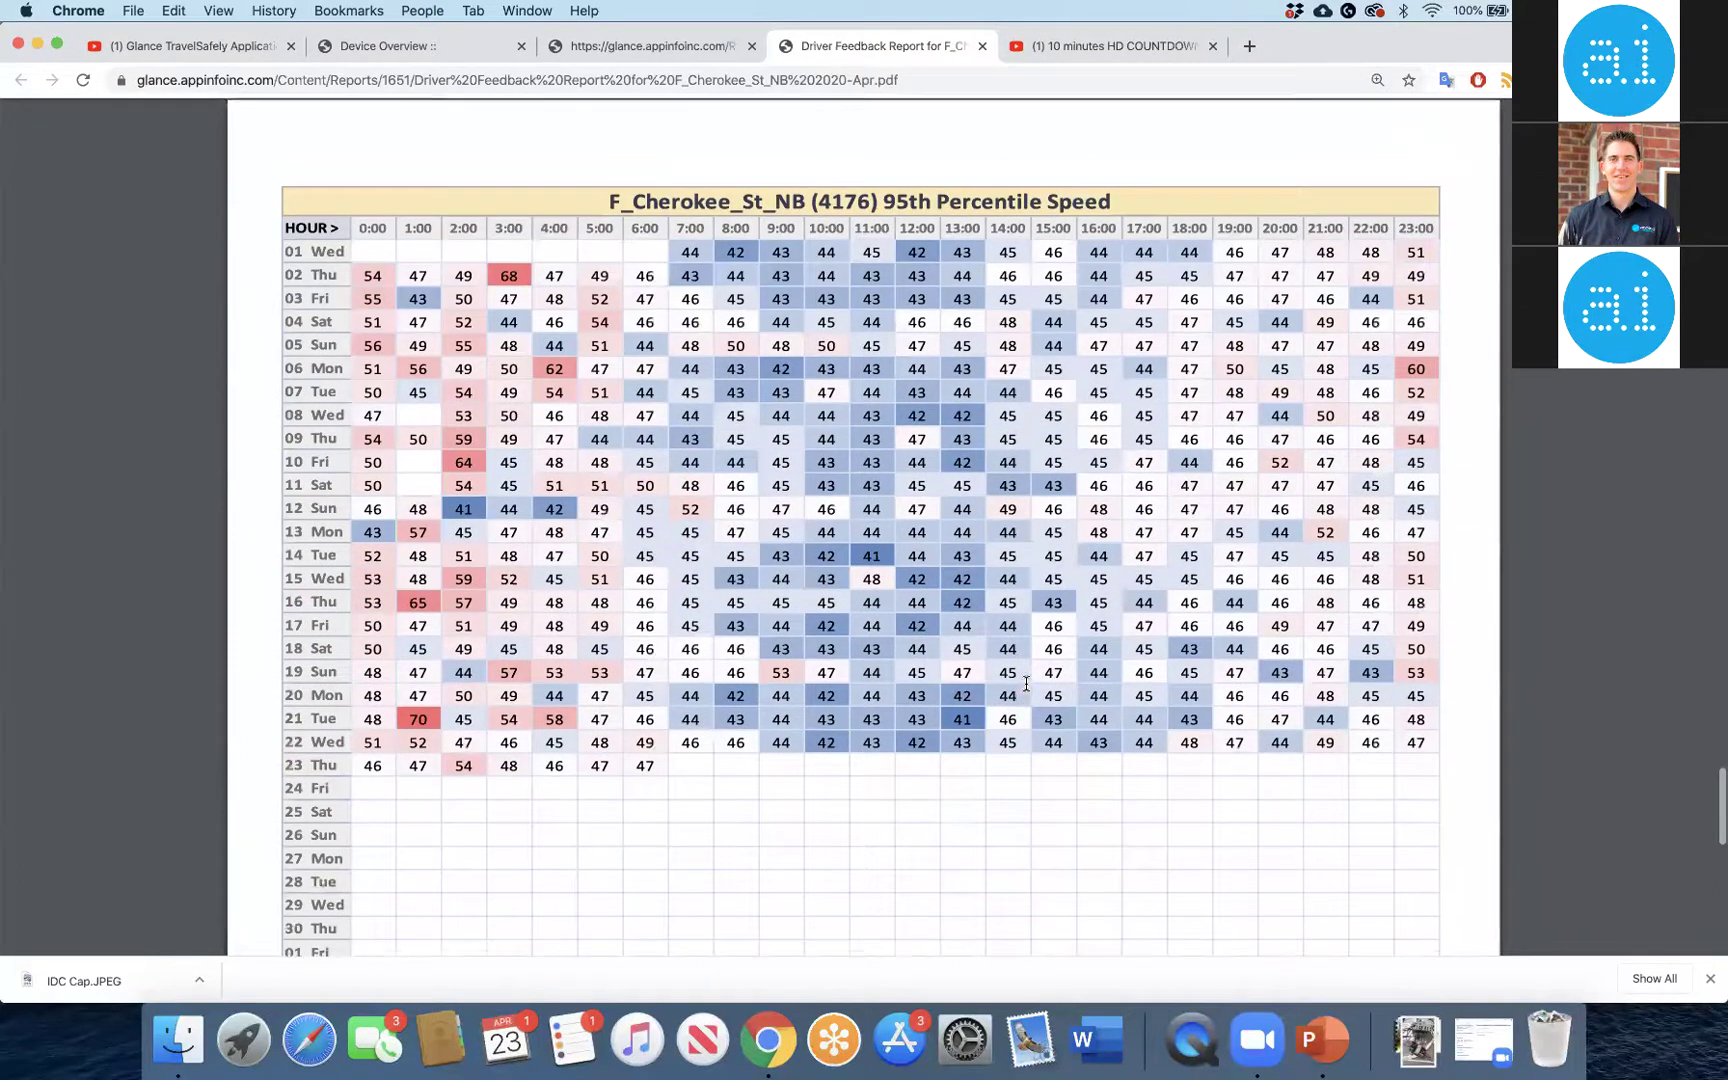
scroll(1026, 683, up, 1)
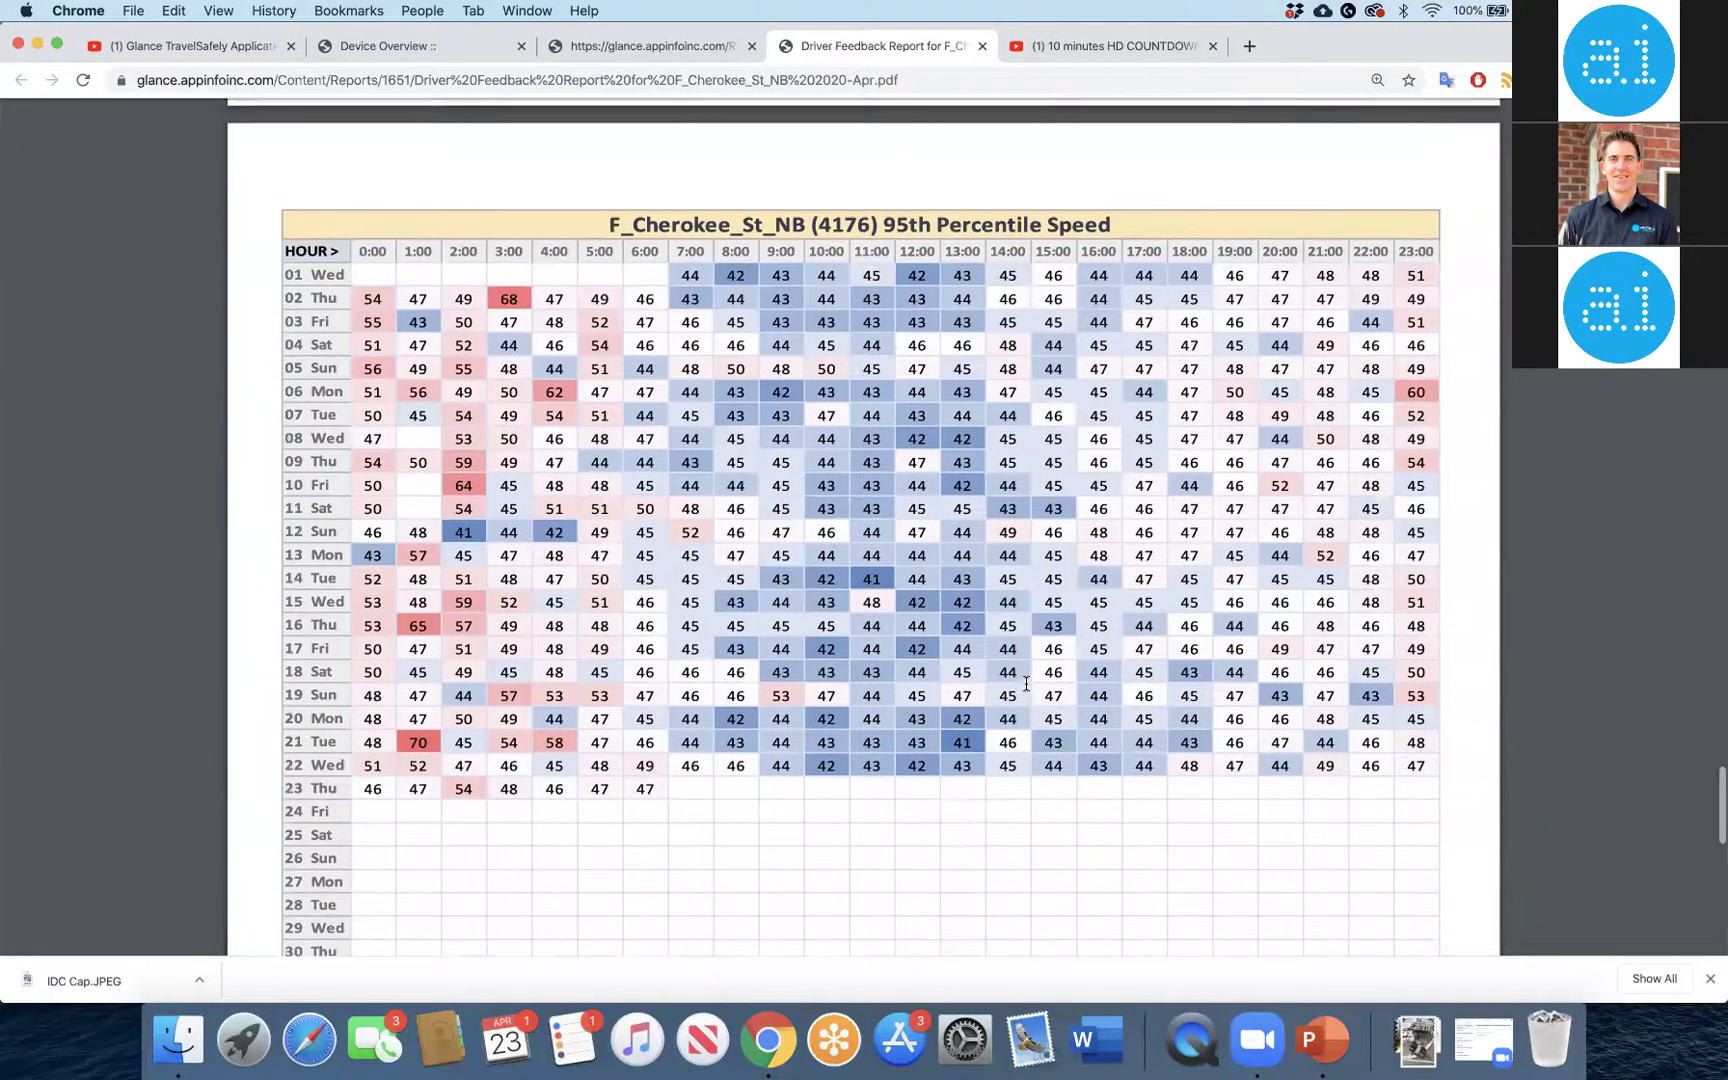
scroll(1026, 683, up, 4)
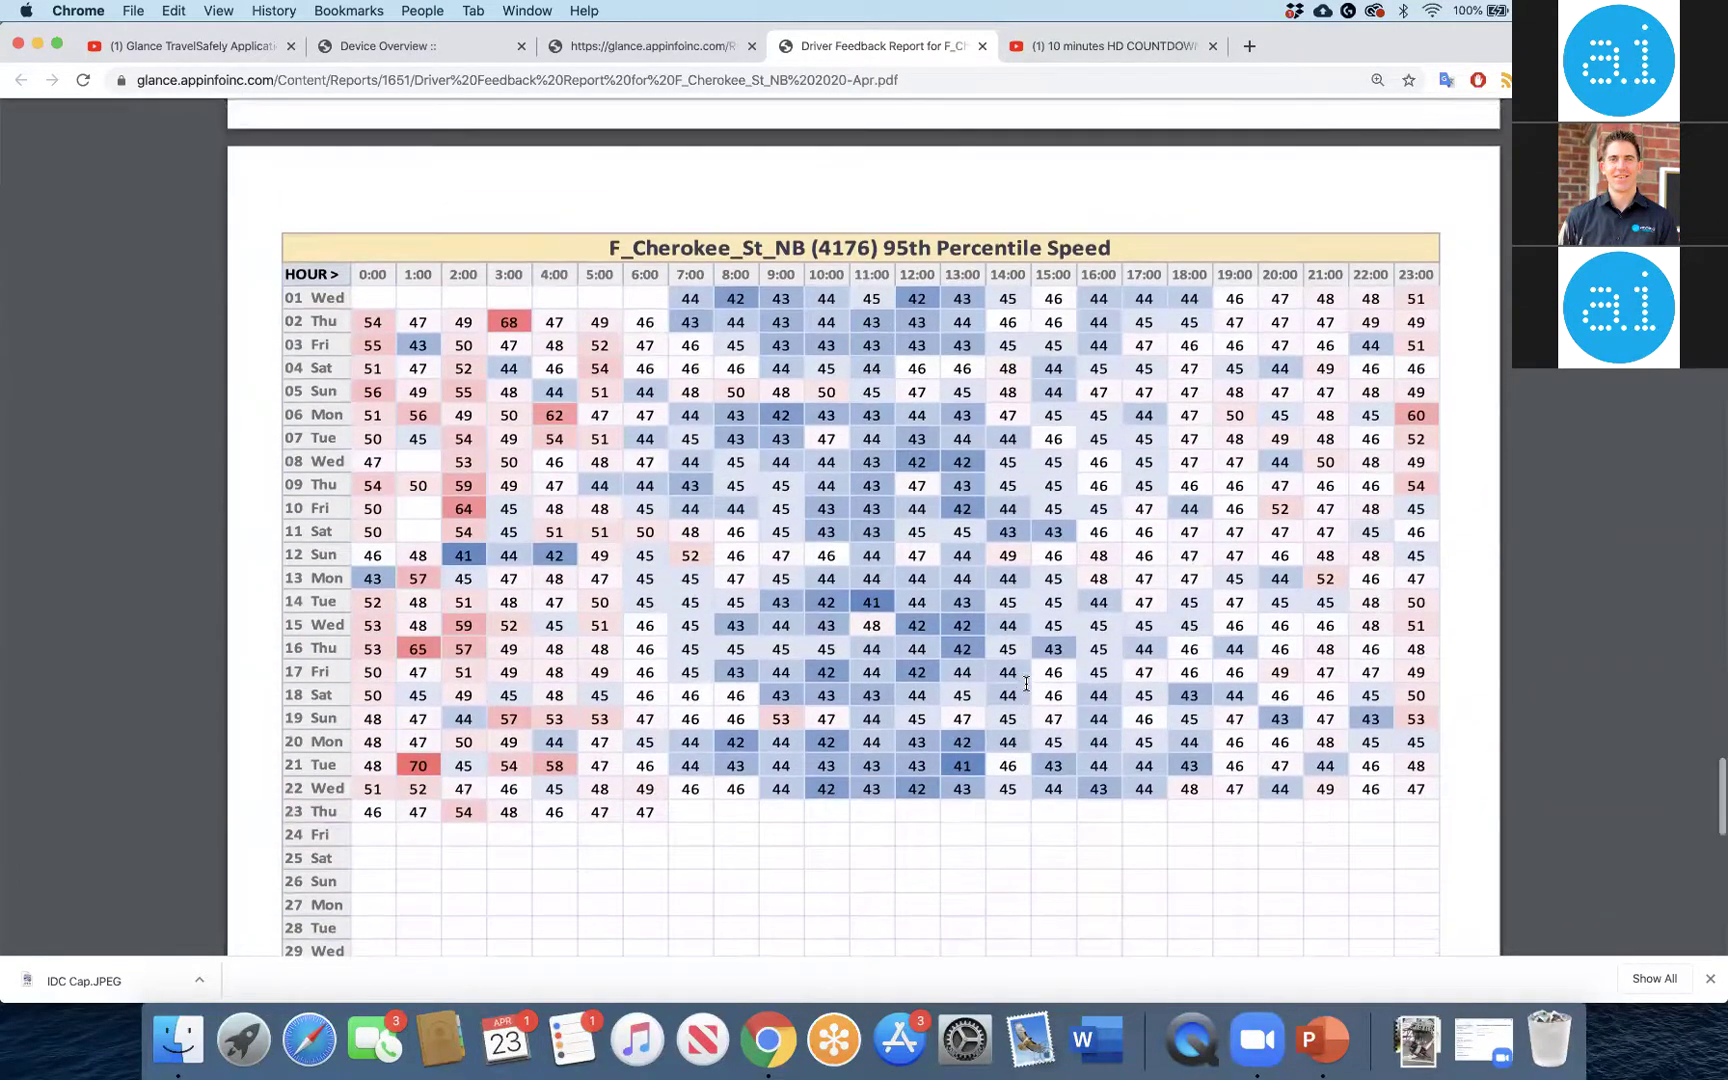
scroll(1026, 683, down, 12)
Look back through the report's hourly volume, 85th percentile and median speed tables
scroll(1026, 683, up, 12)
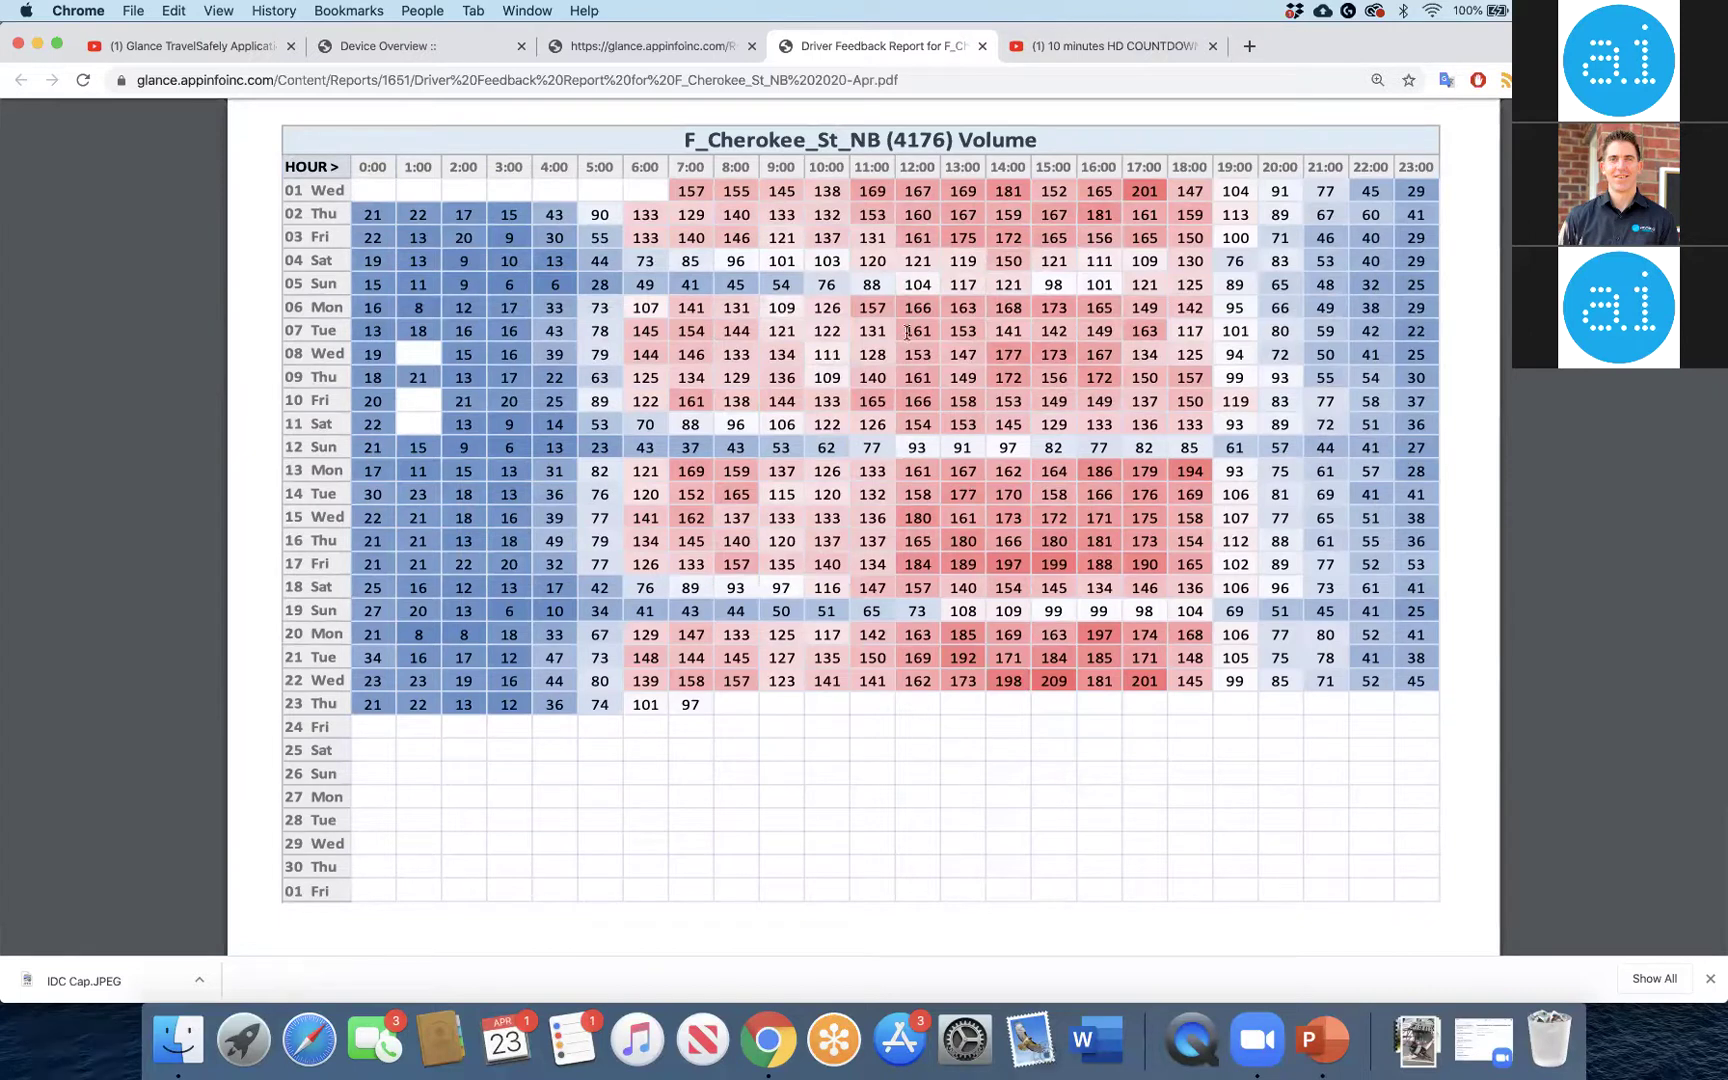
scroll(887, 336, up, 10)
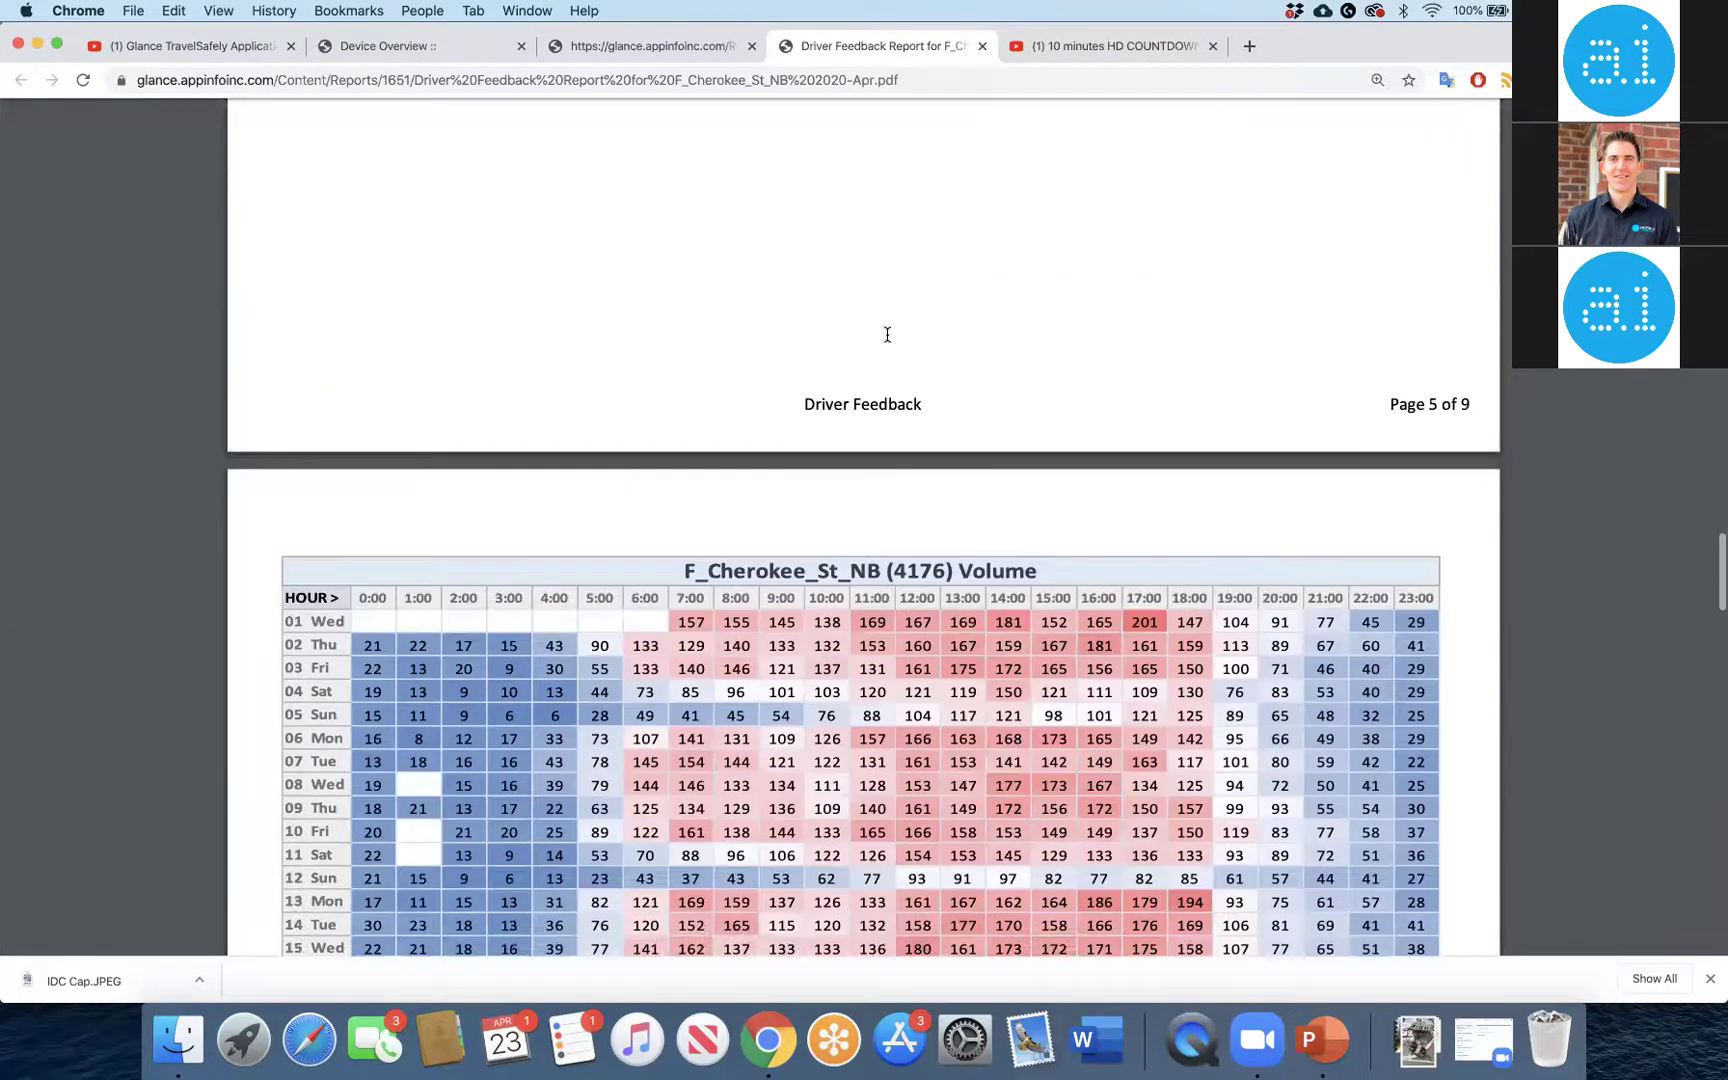
scroll(887, 335, up, 15)
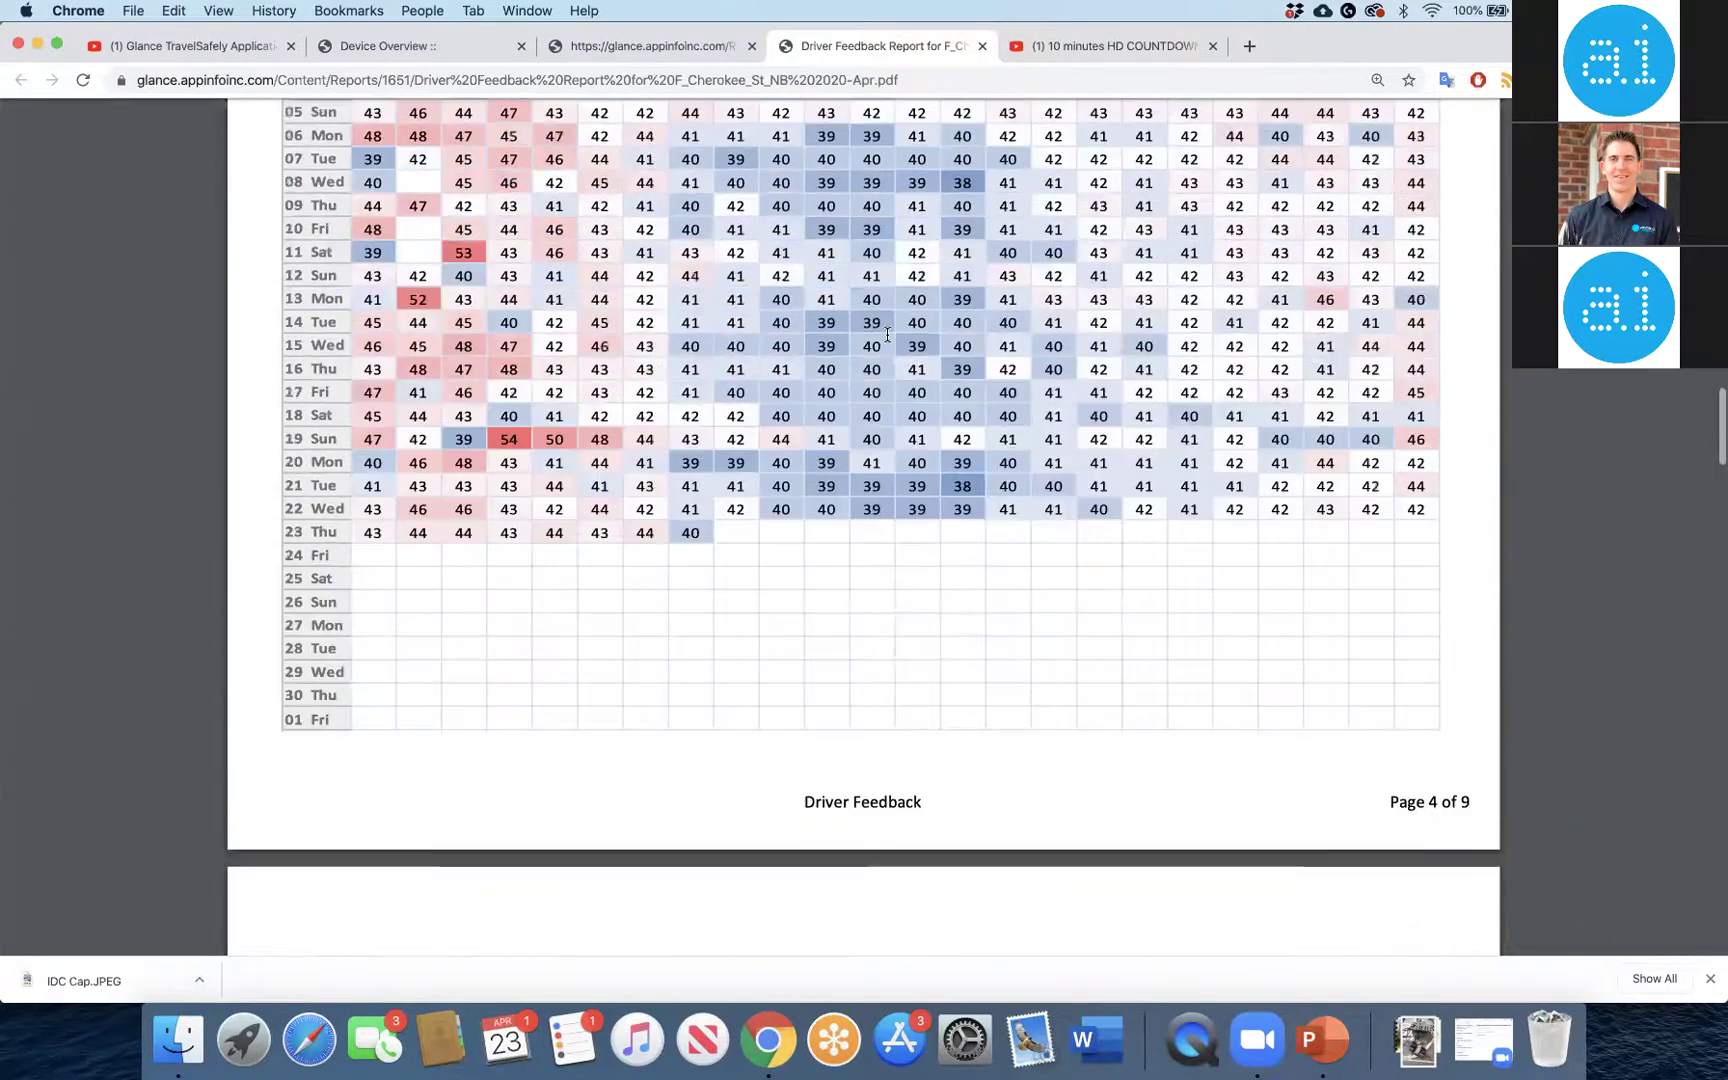
scroll(887, 335, up, 20)
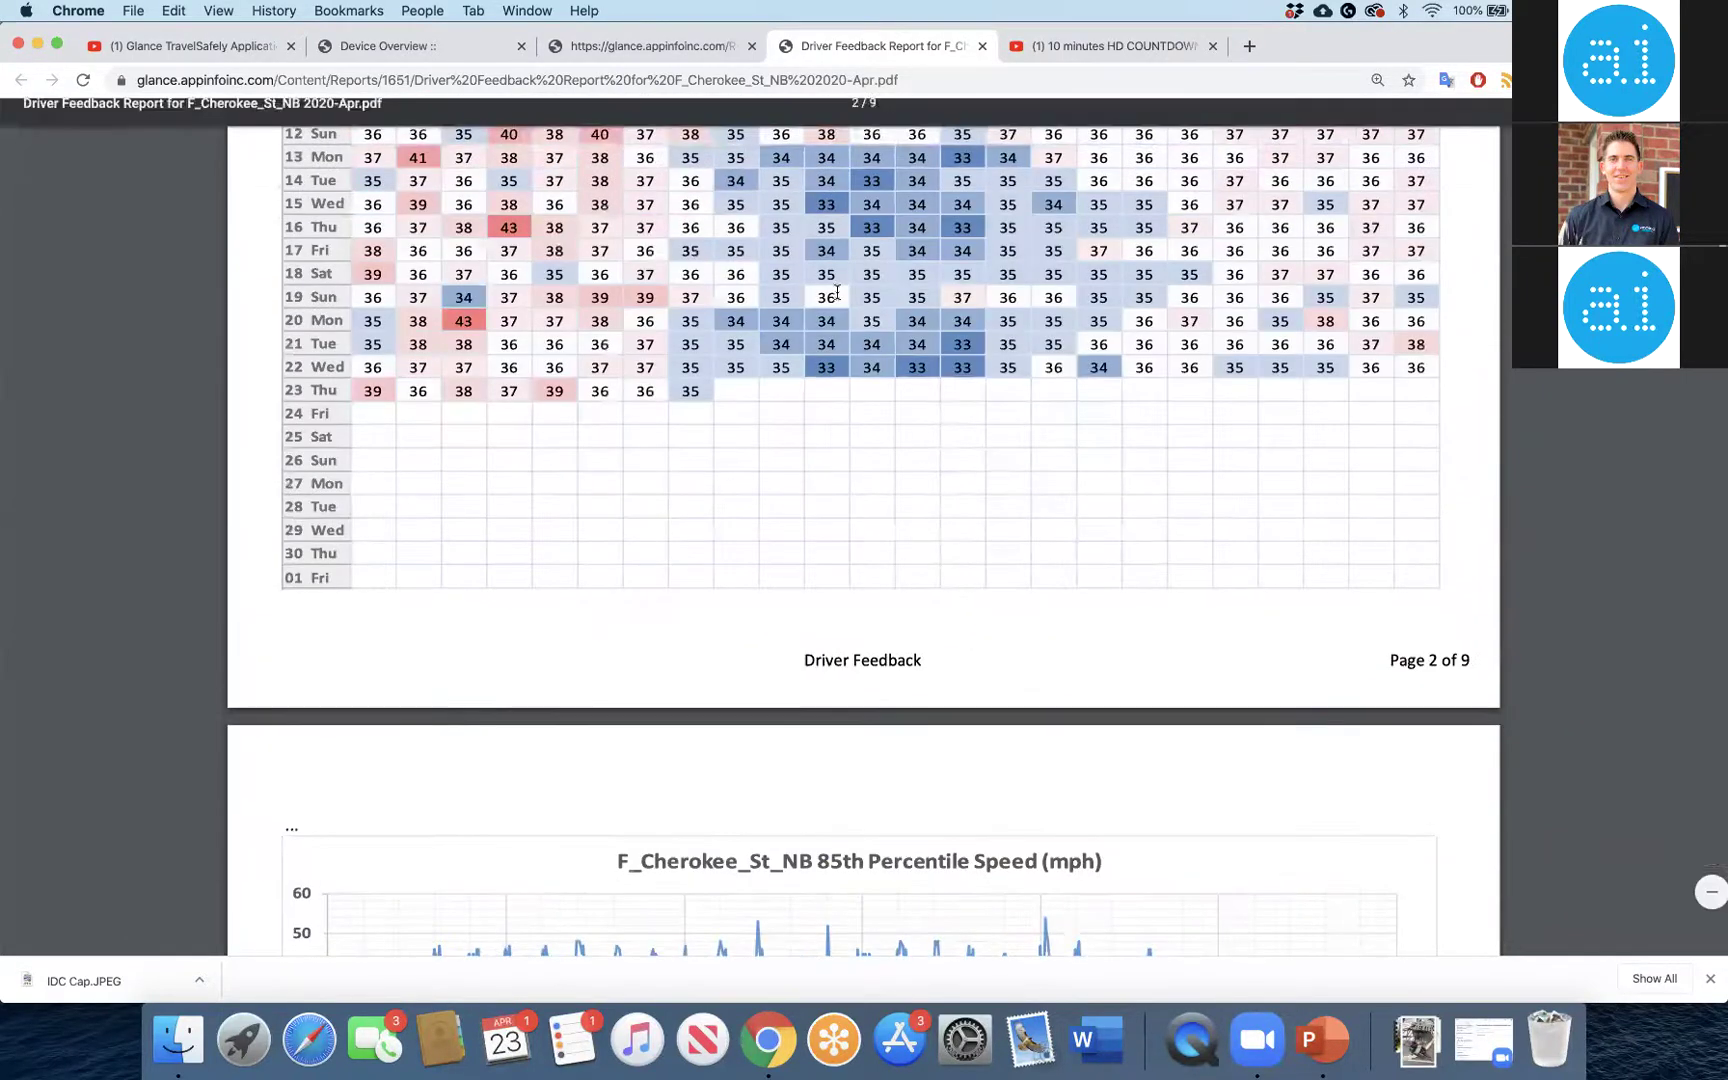
Return to the Report Viewer and browse the remaining Marietta Feedback reports
click(620, 46)
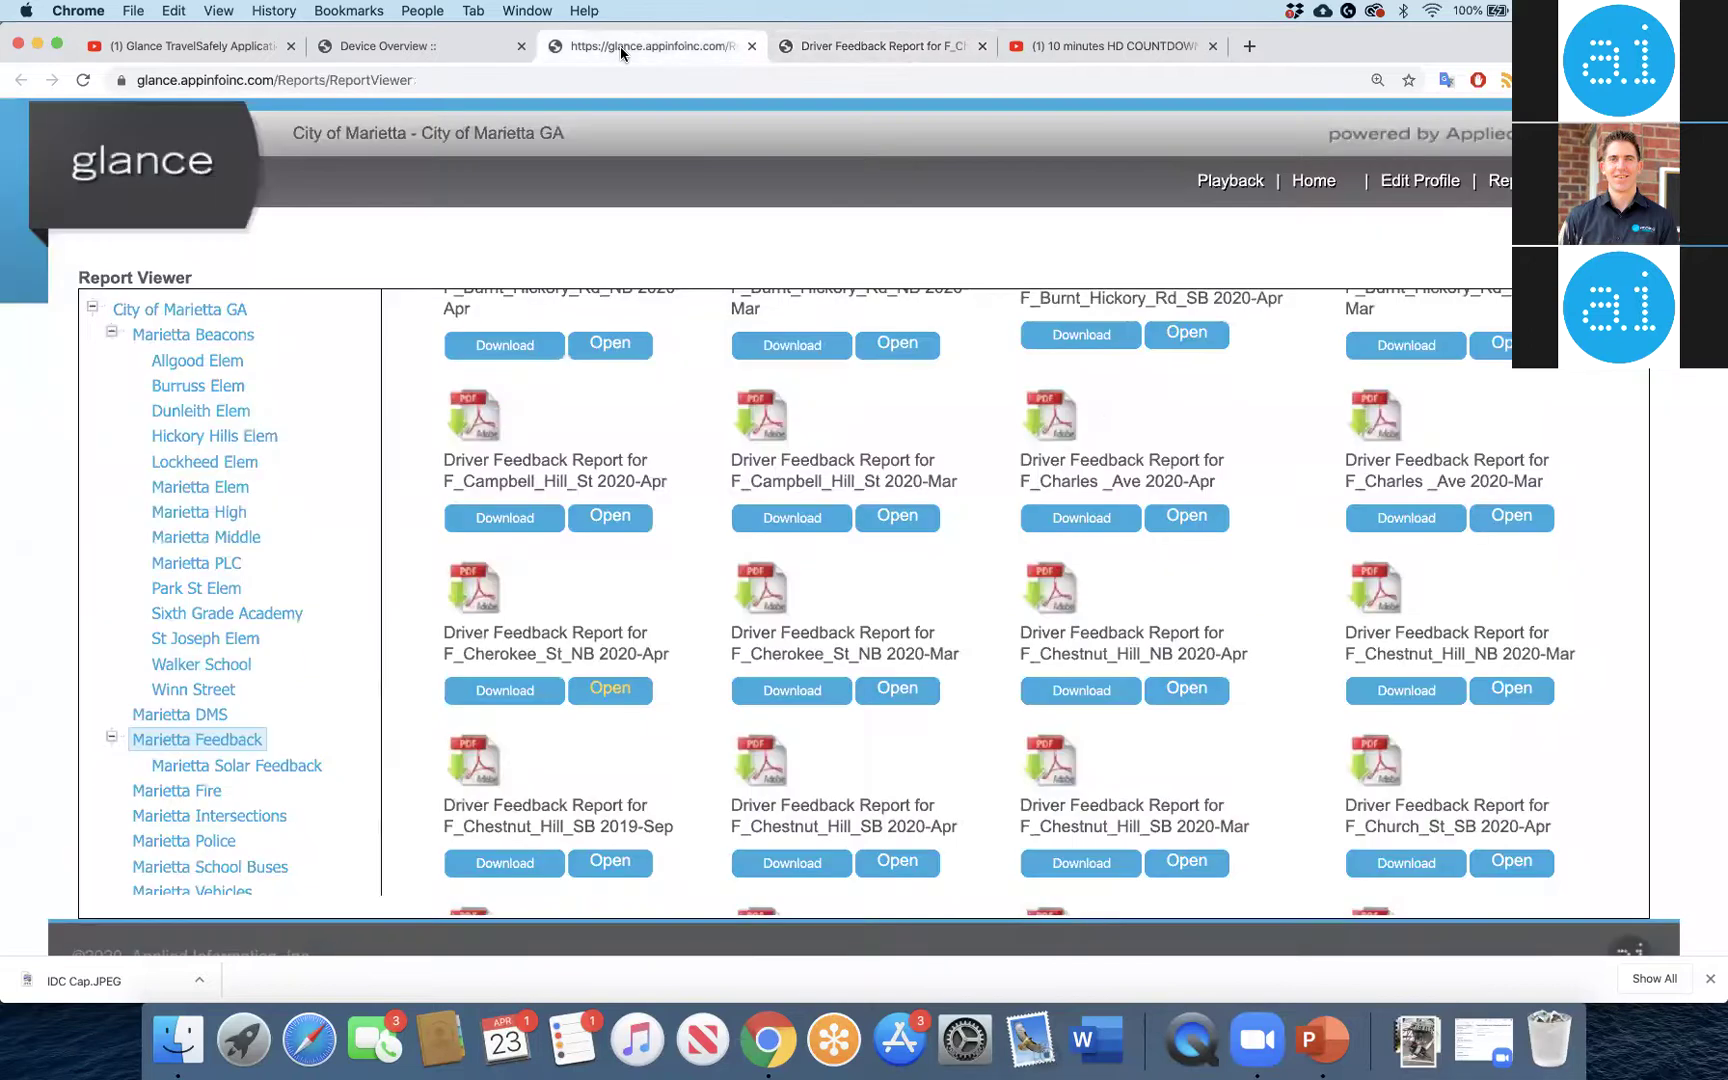
scroll(1108, 414, down, 20)
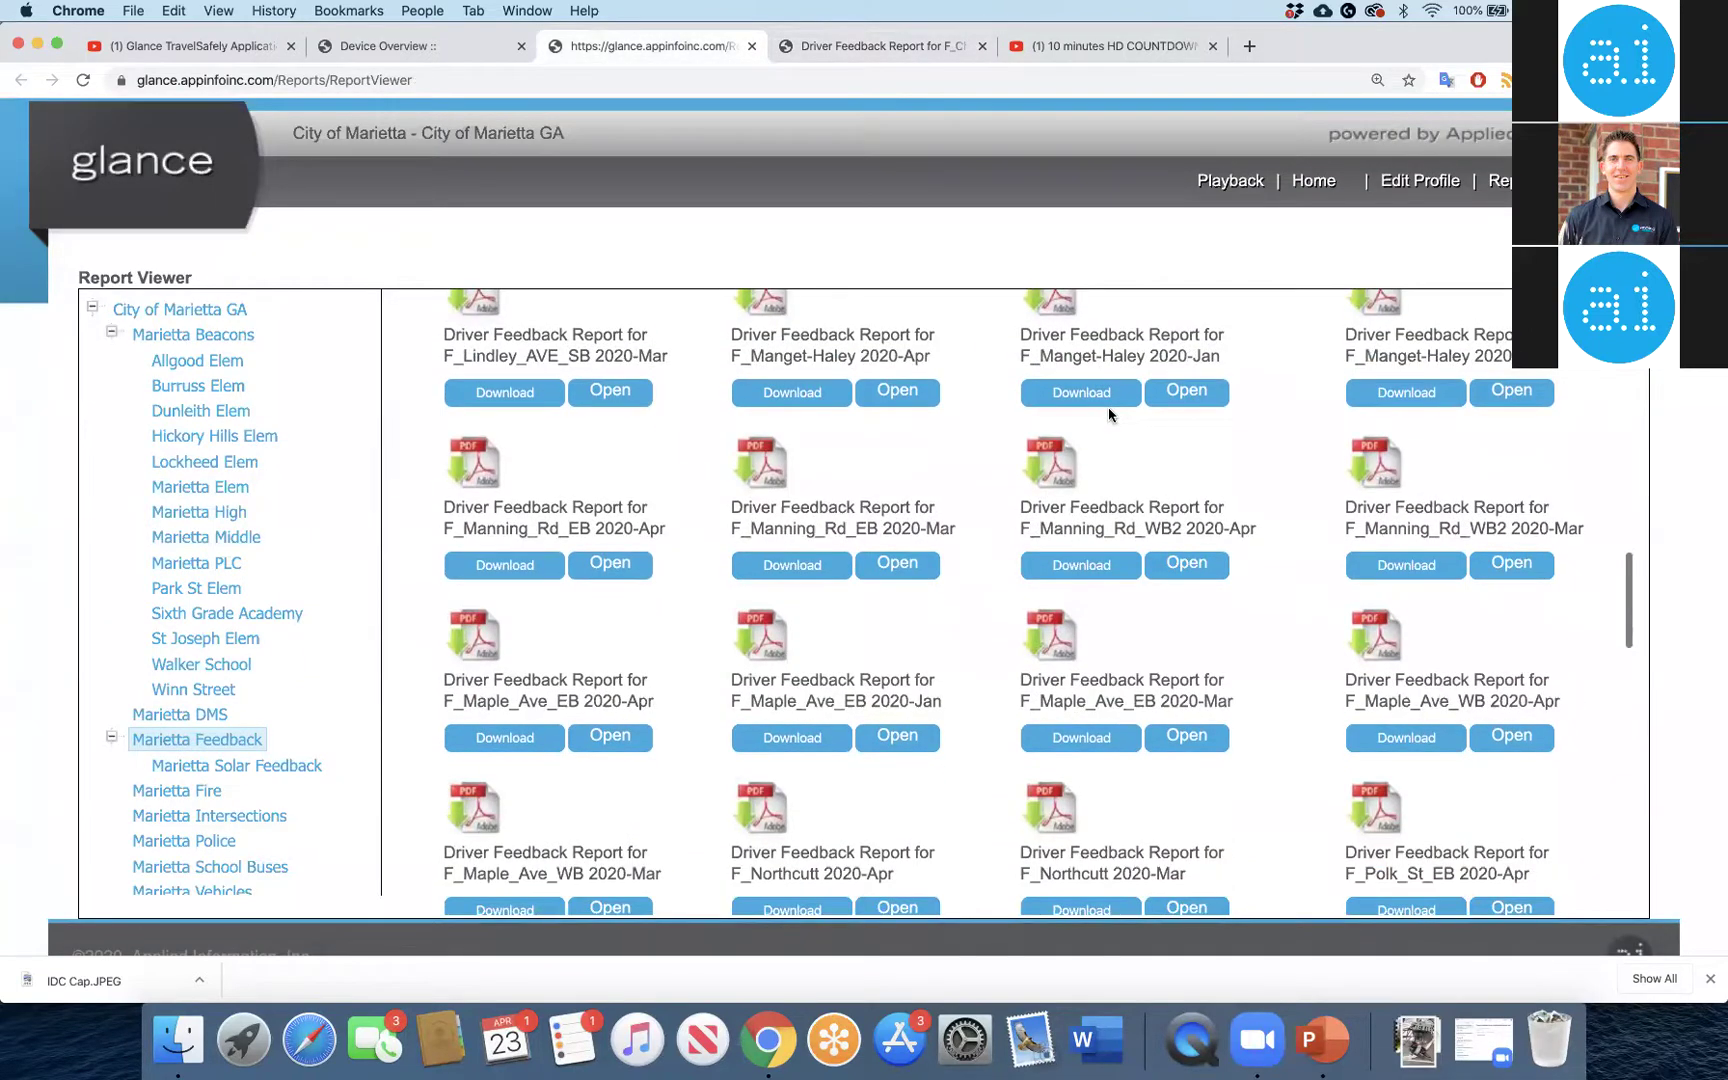
scroll(1110, 502, down, 15)
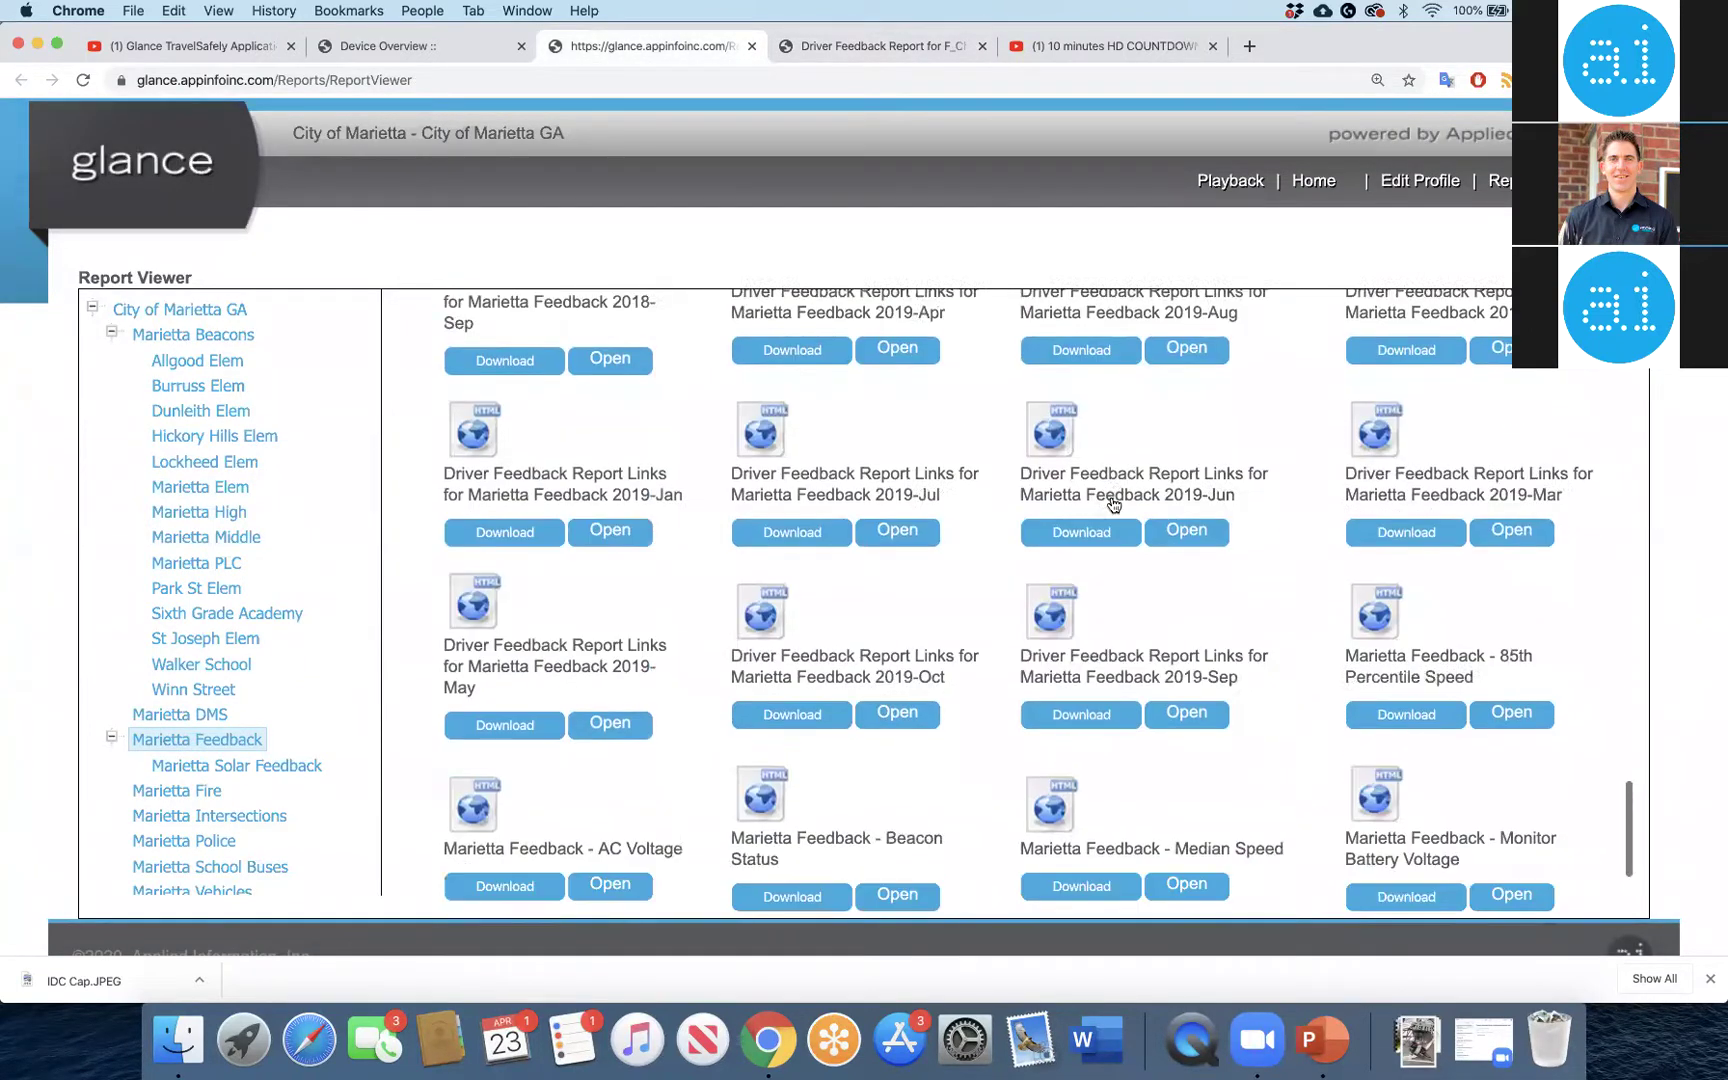
Open the Marietta Beacons AC Voltage report and inspect enlarged graphs for E_Hickory_NB and E_Burruss_Man_C
click(232, 338)
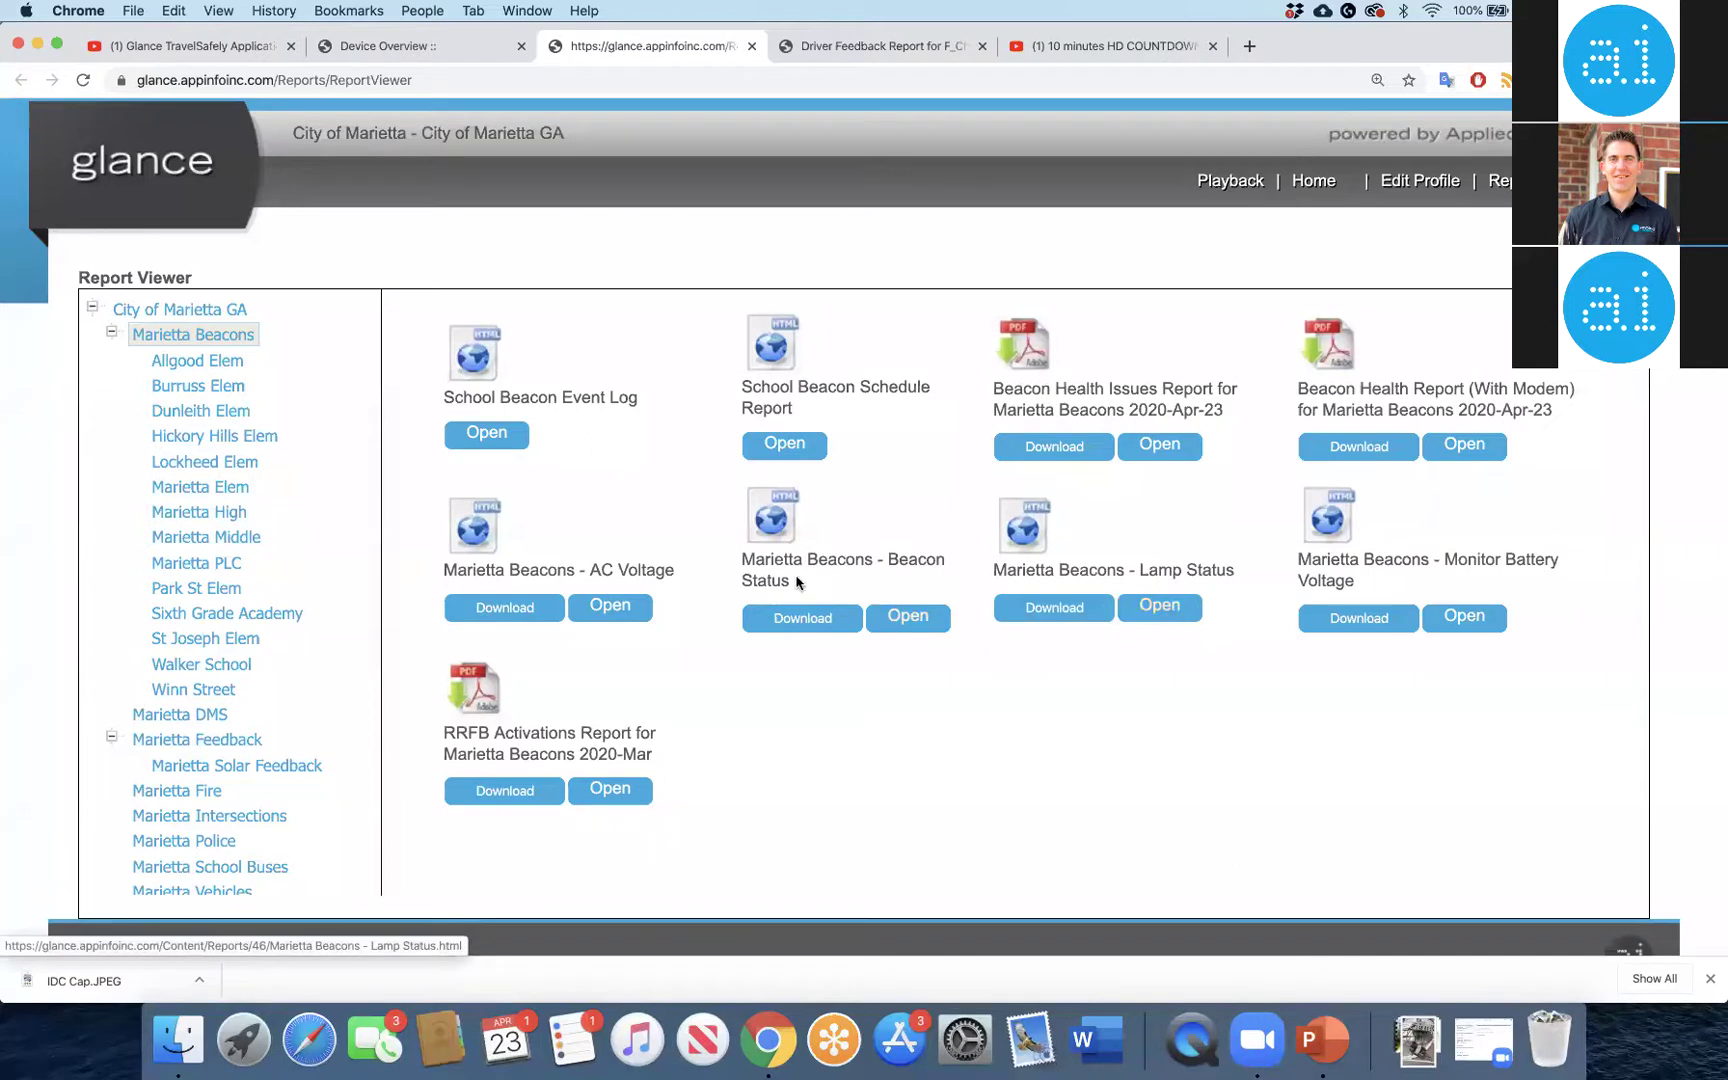
click(625, 617)
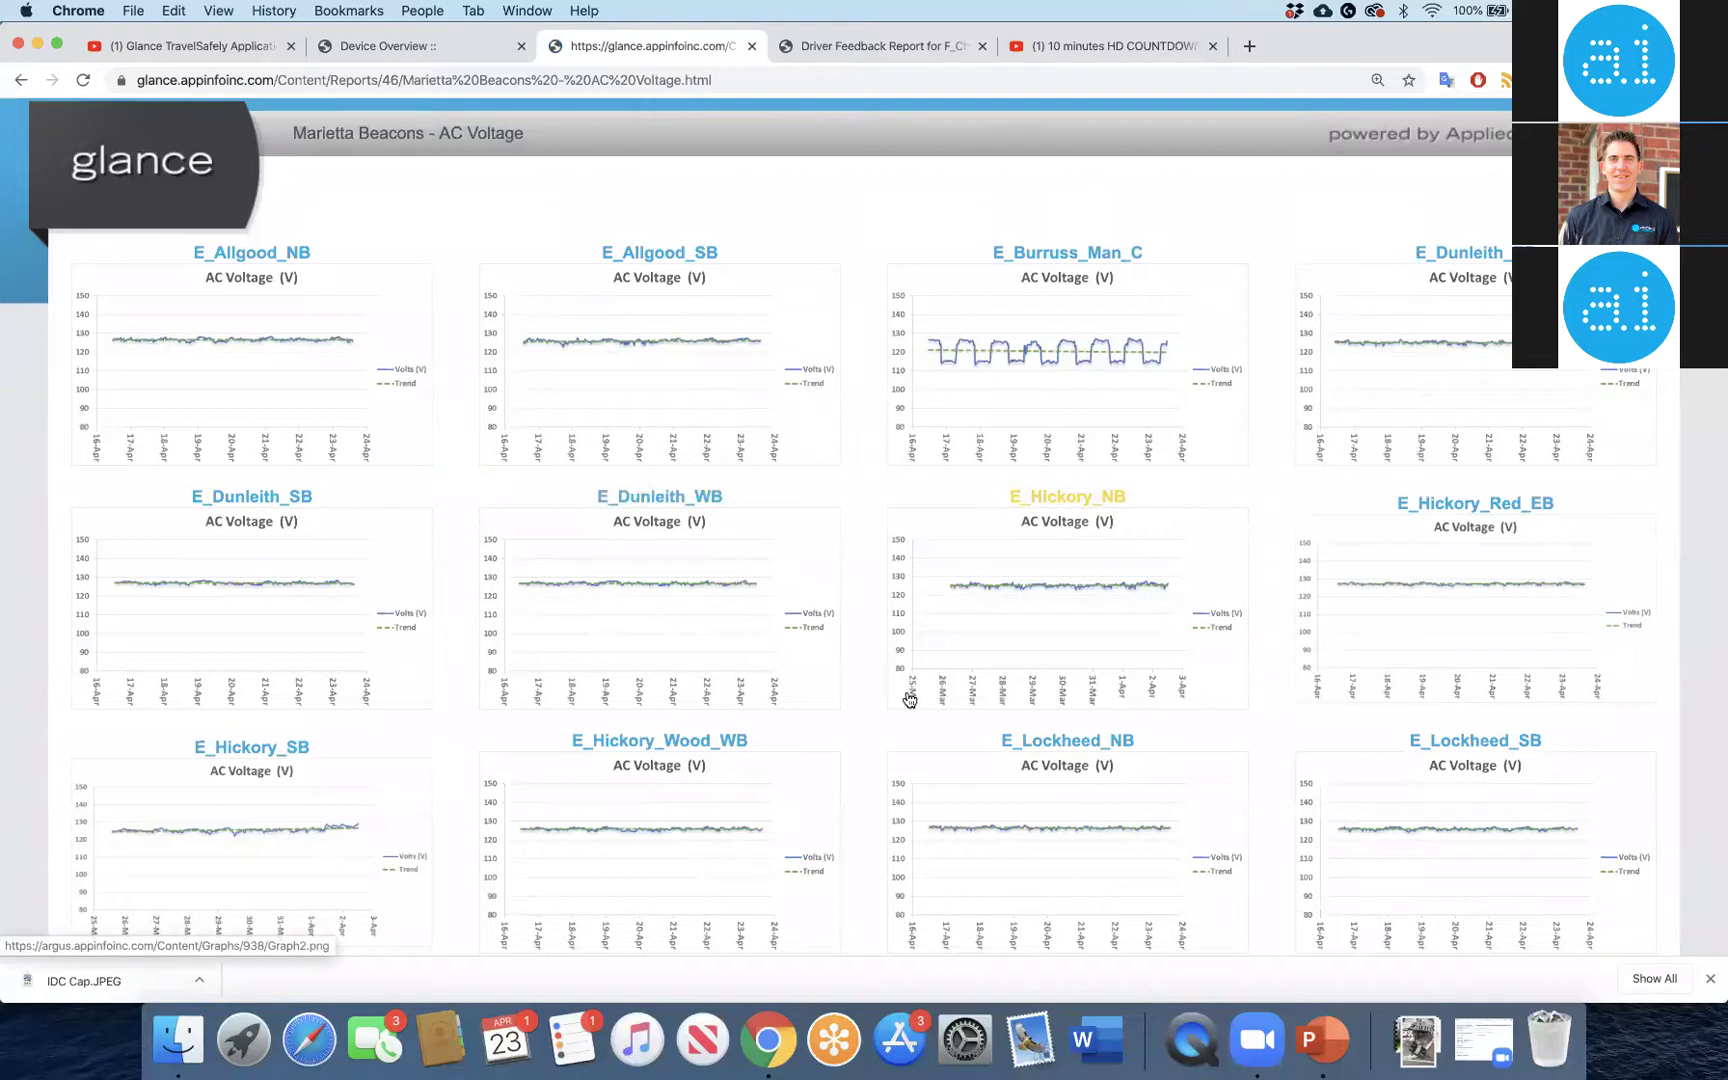
click(1076, 617)
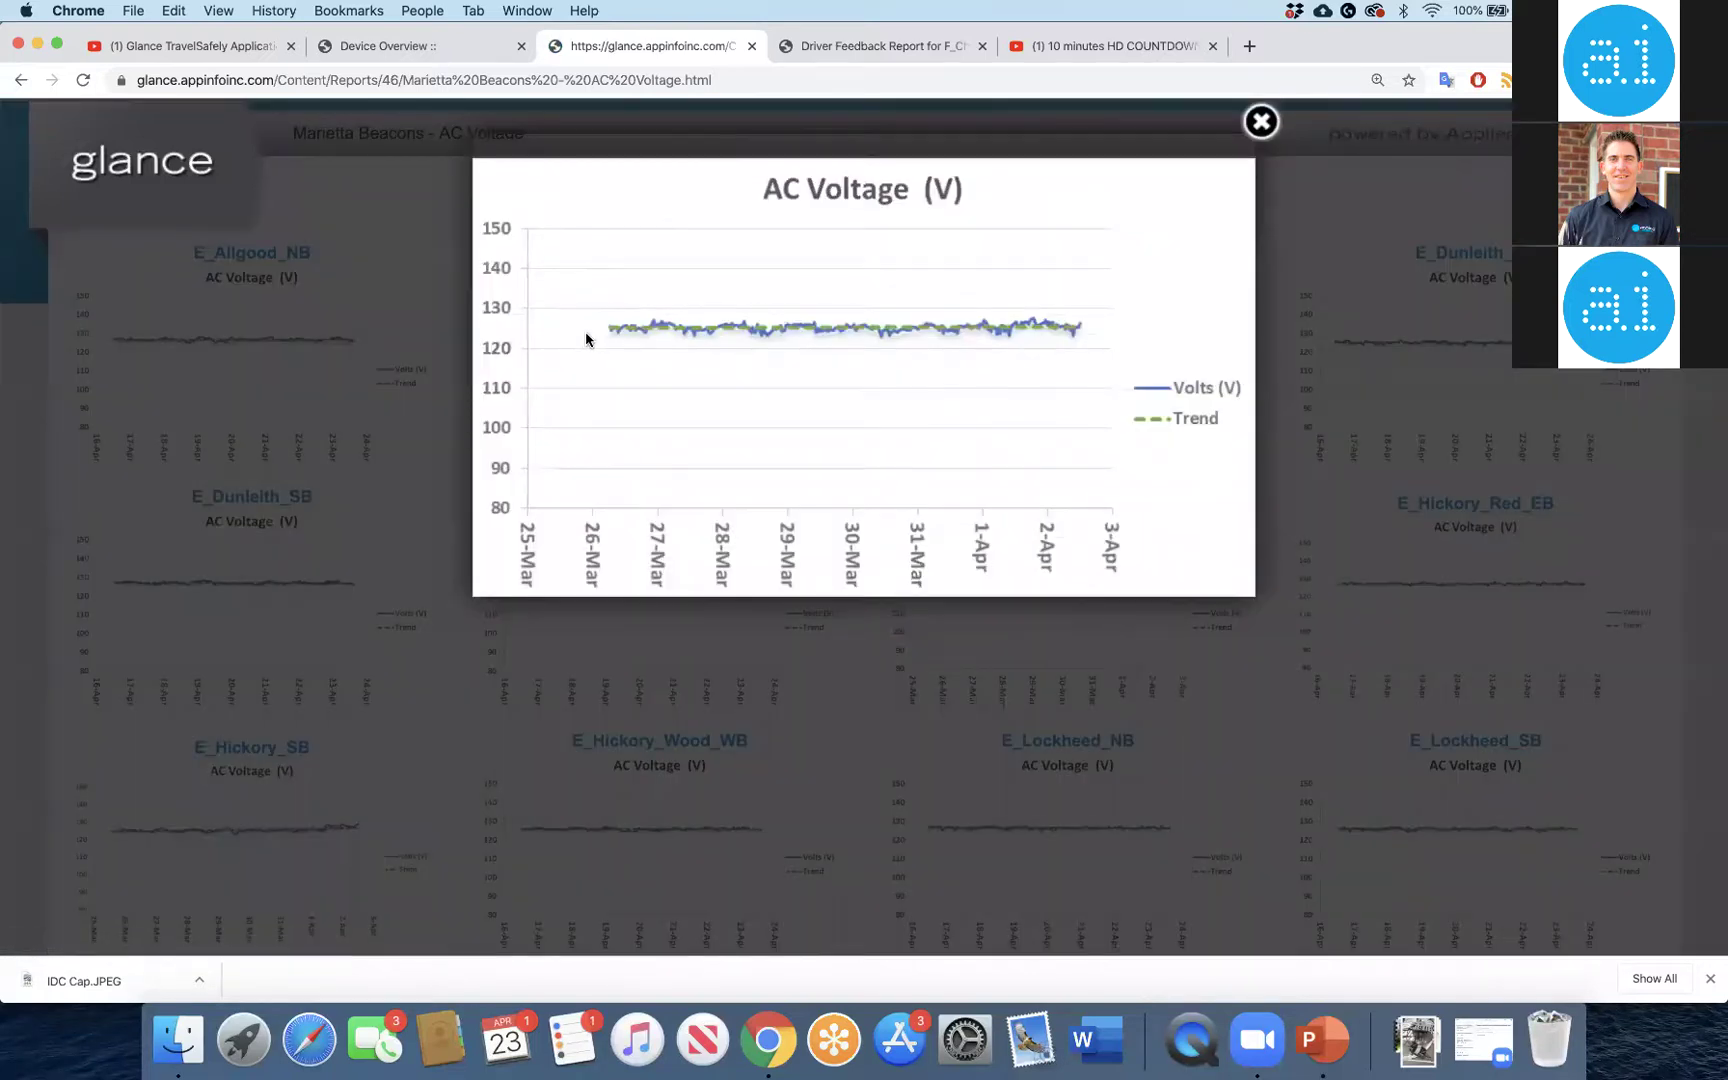
click(1261, 121)
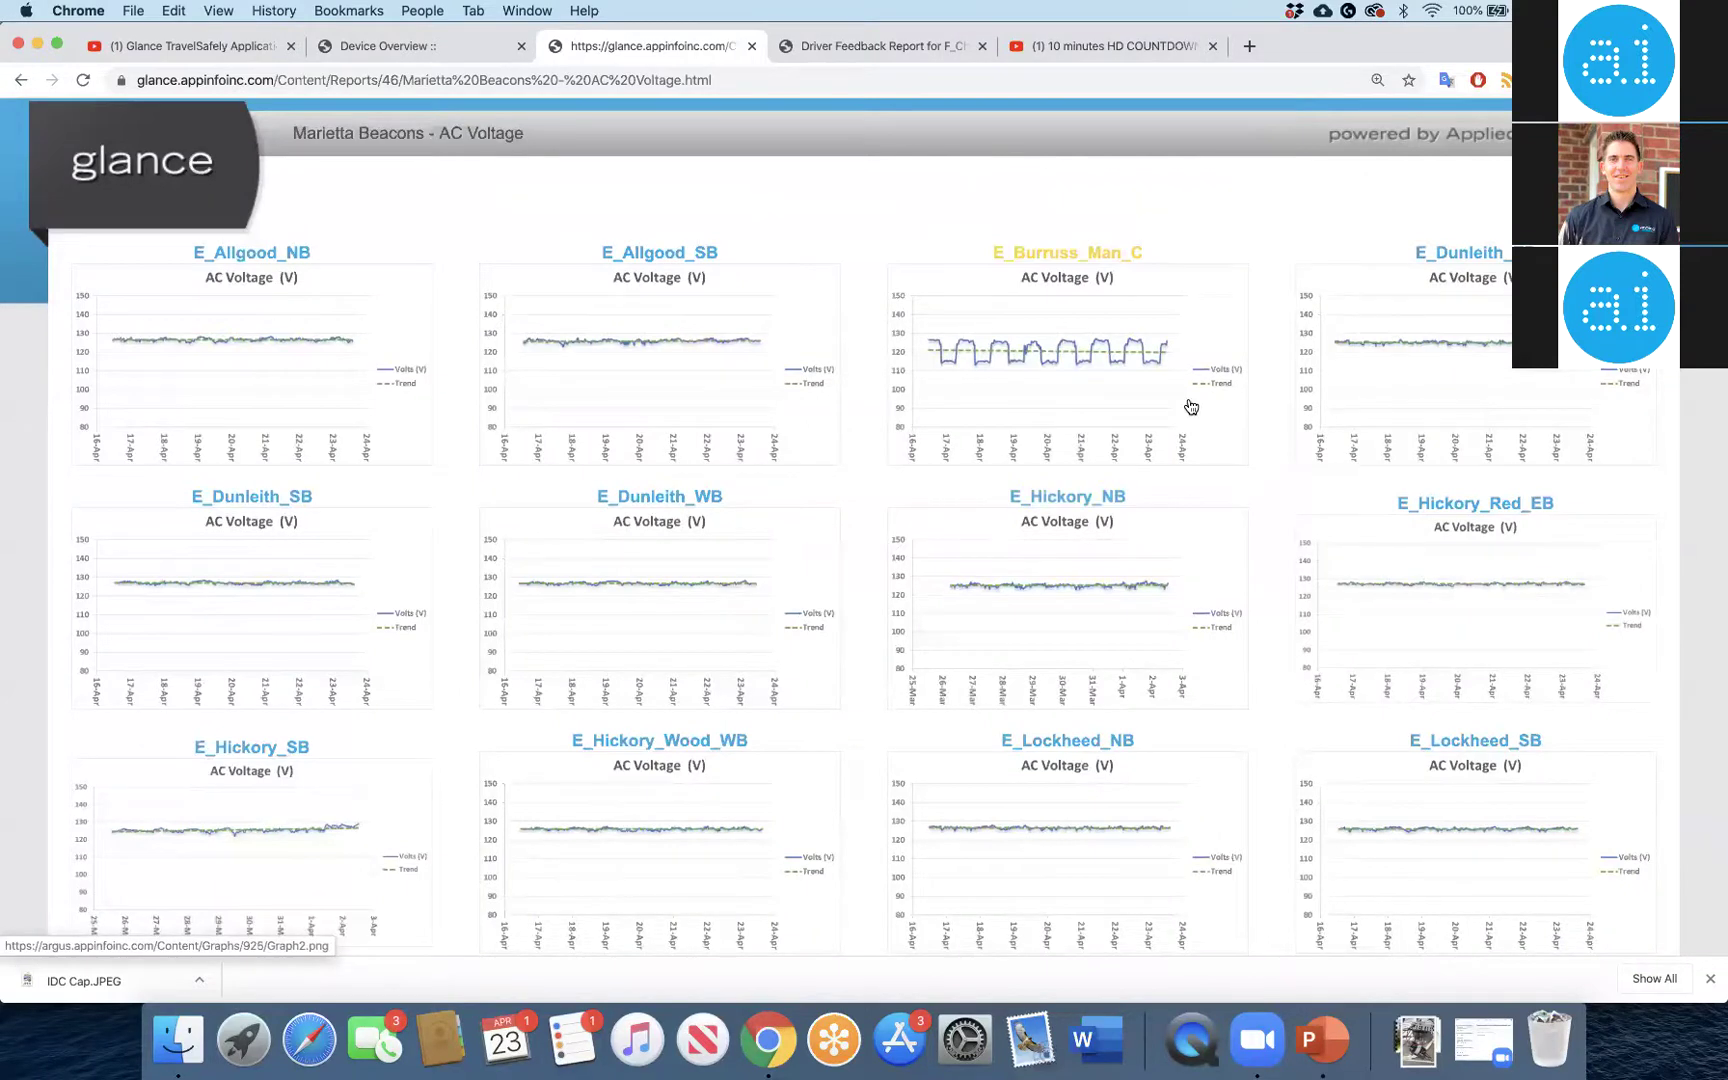
click(1079, 352)
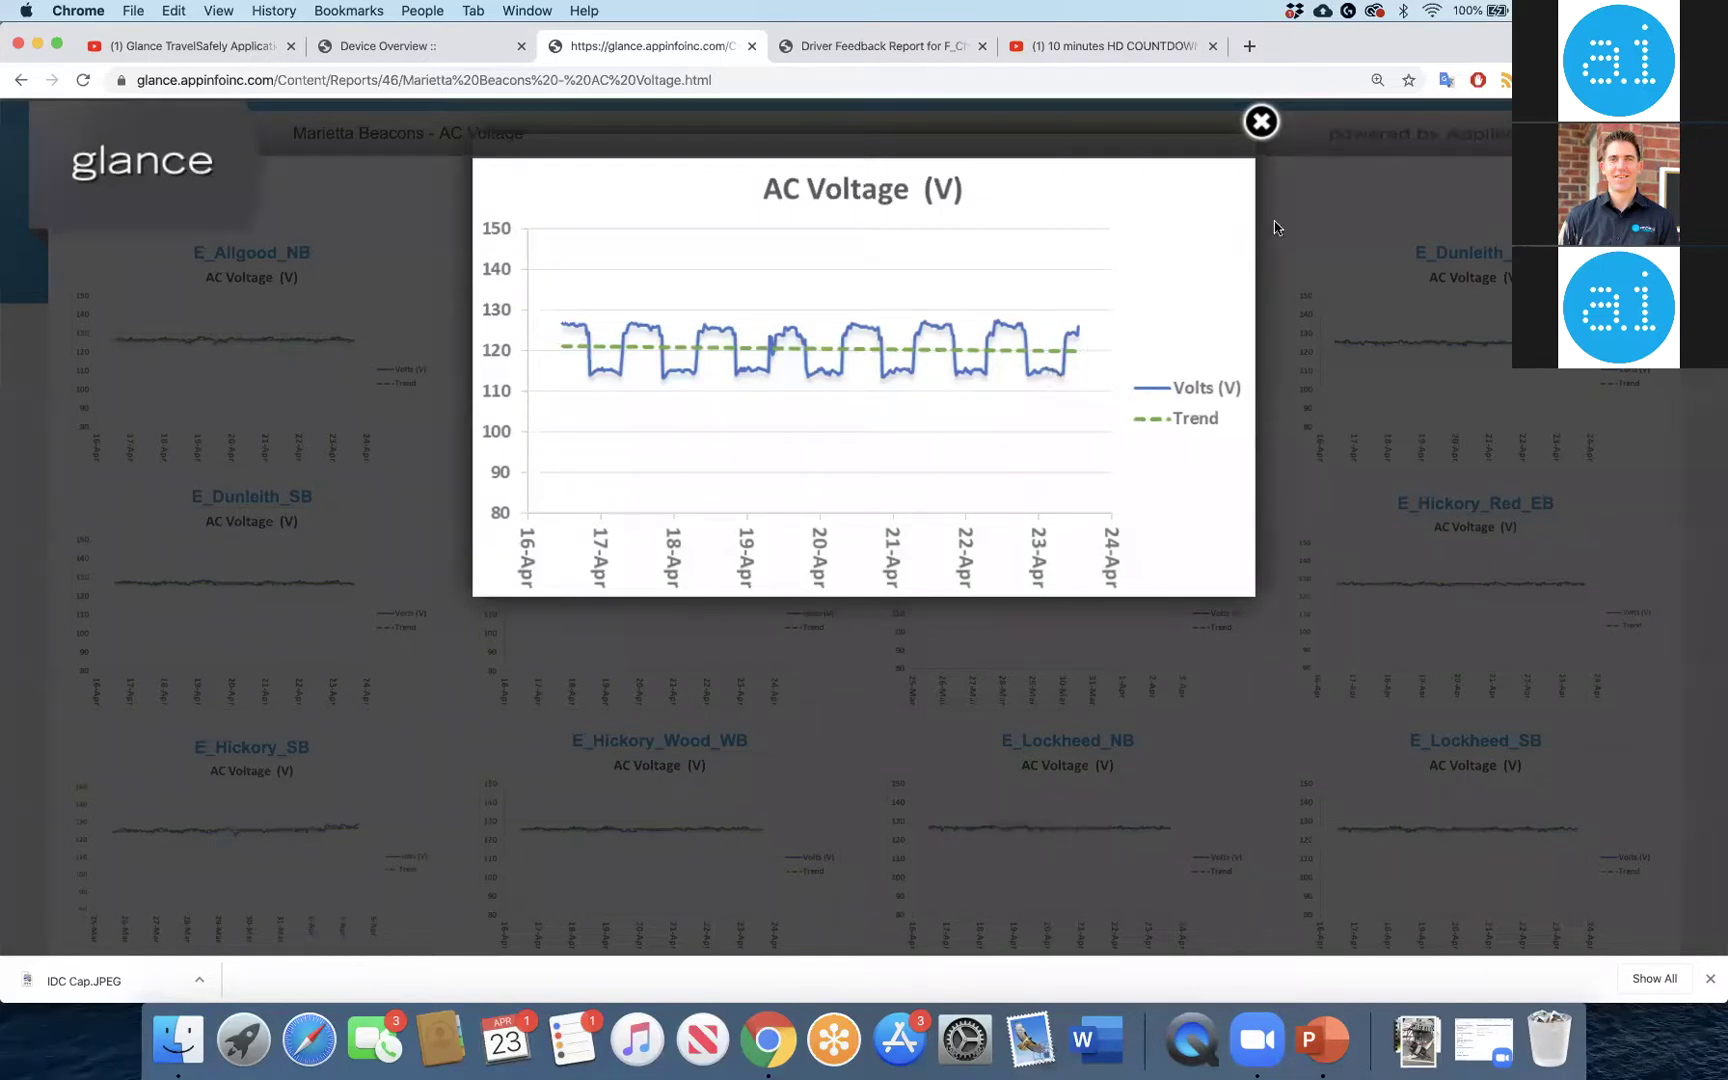
click(1261, 124)
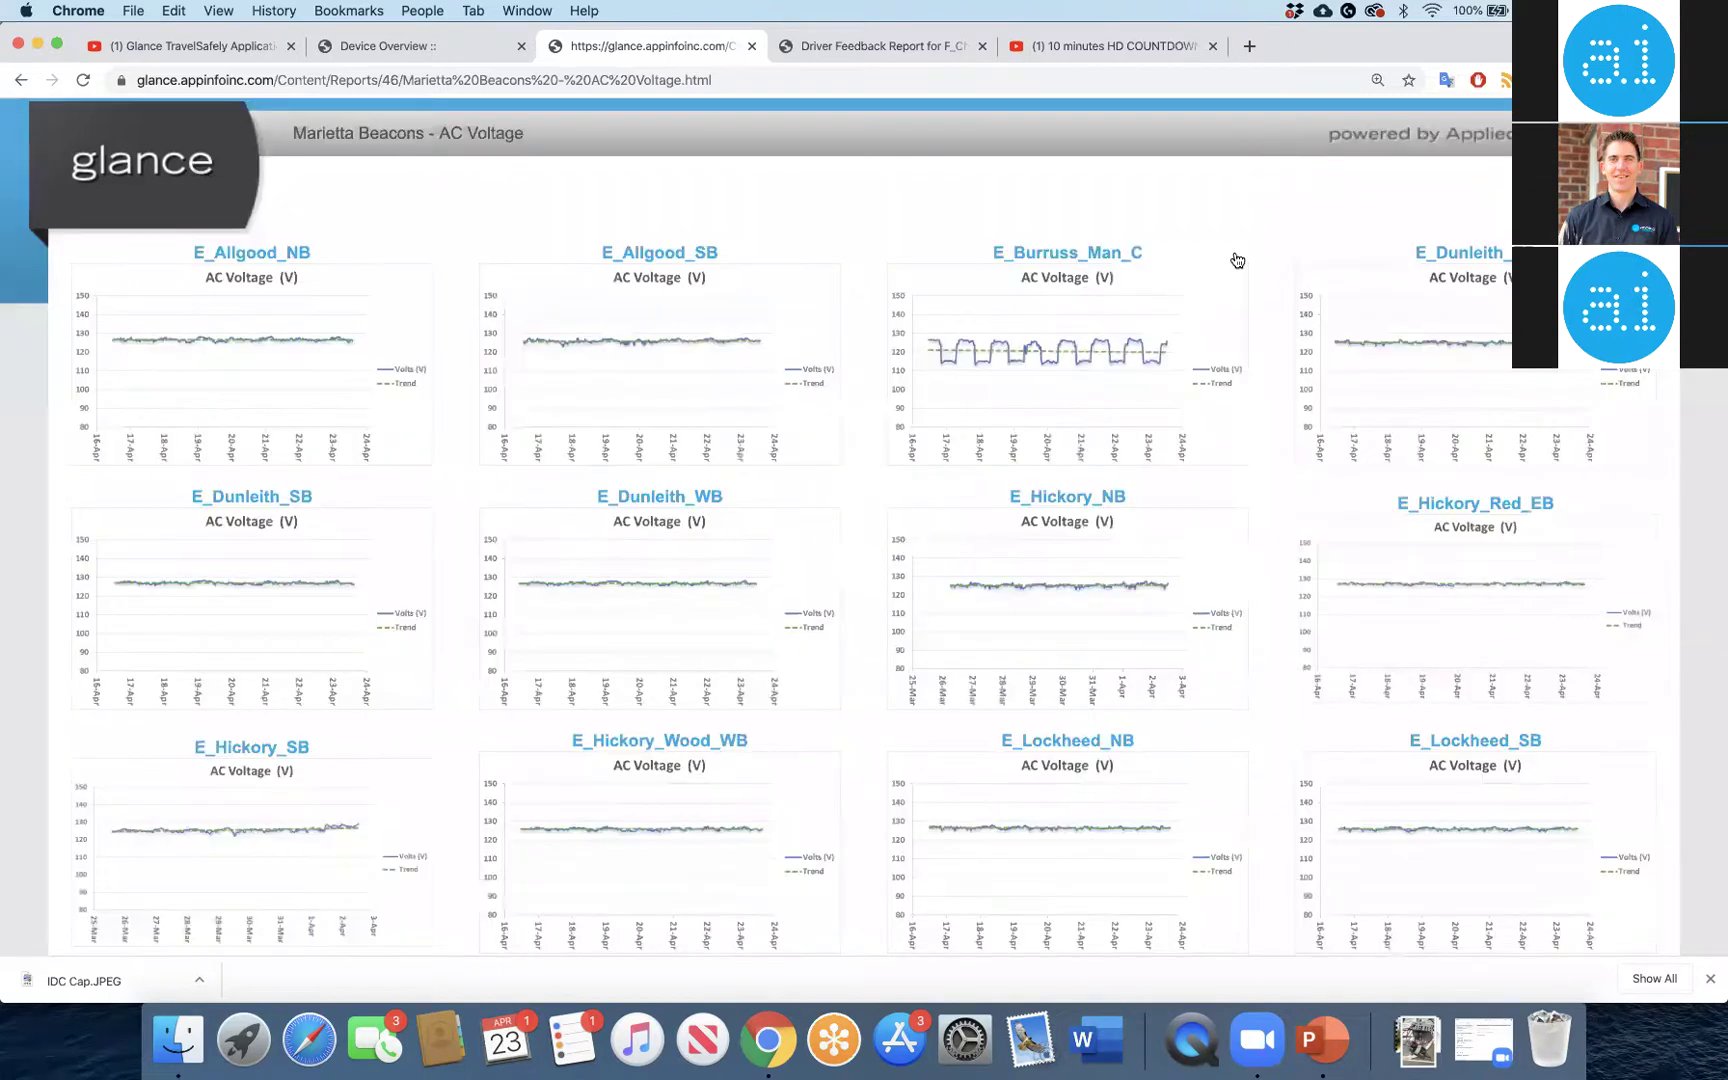
Browse the AC voltage graphs of the other Marietta beacons and return to the first row of graphs
scroll(1237, 260, down, 3)
scroll(1146, 629, down, 14)
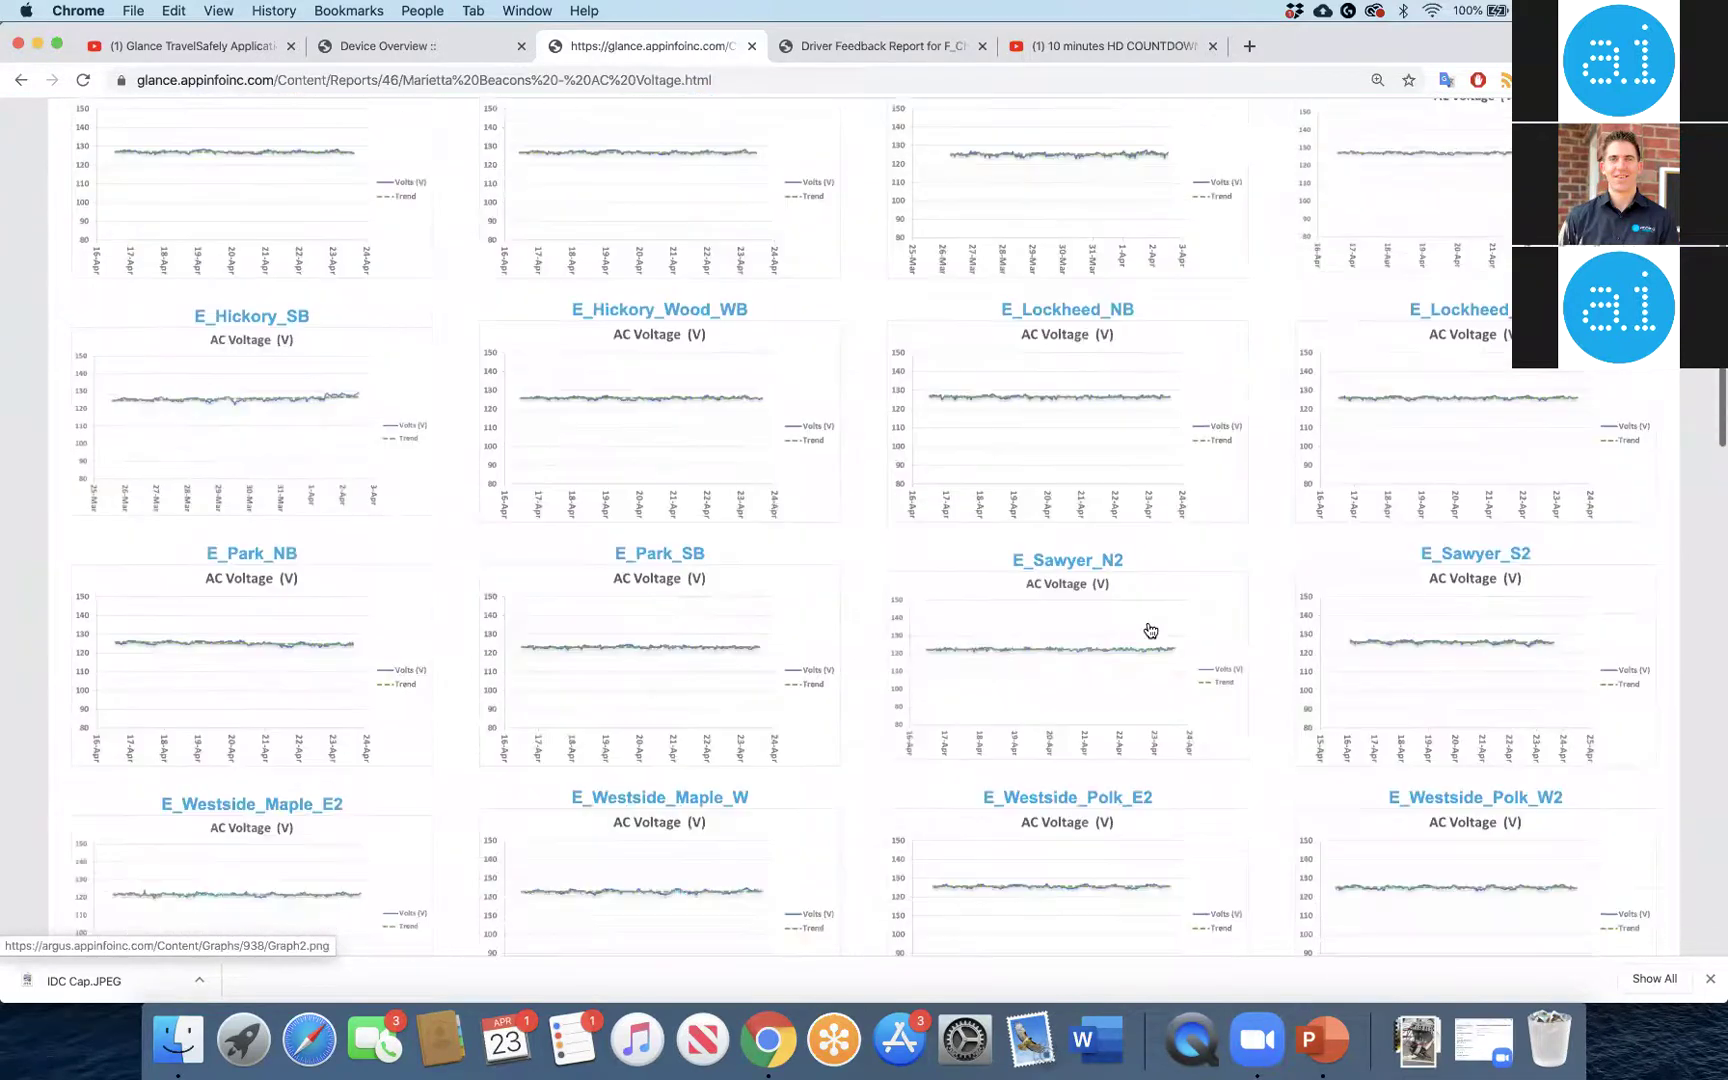
scroll(1150, 630, down, 15)
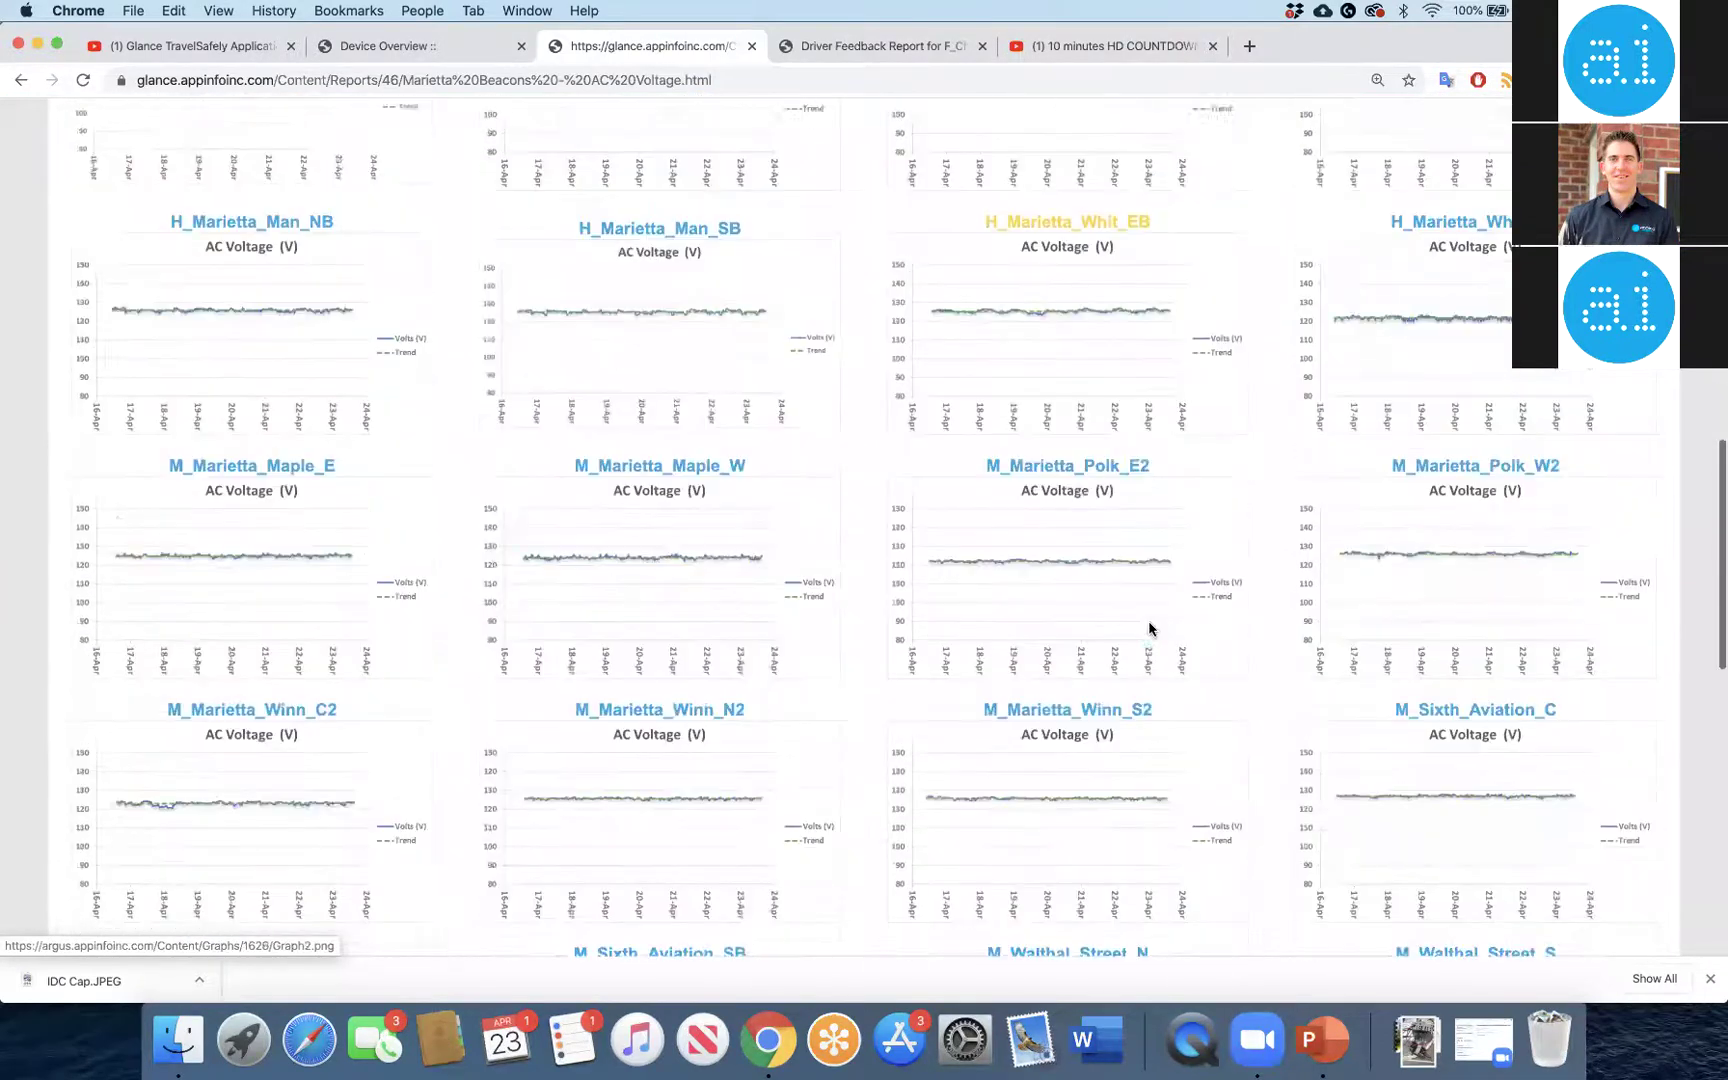
scroll(1150, 630, down, 10)
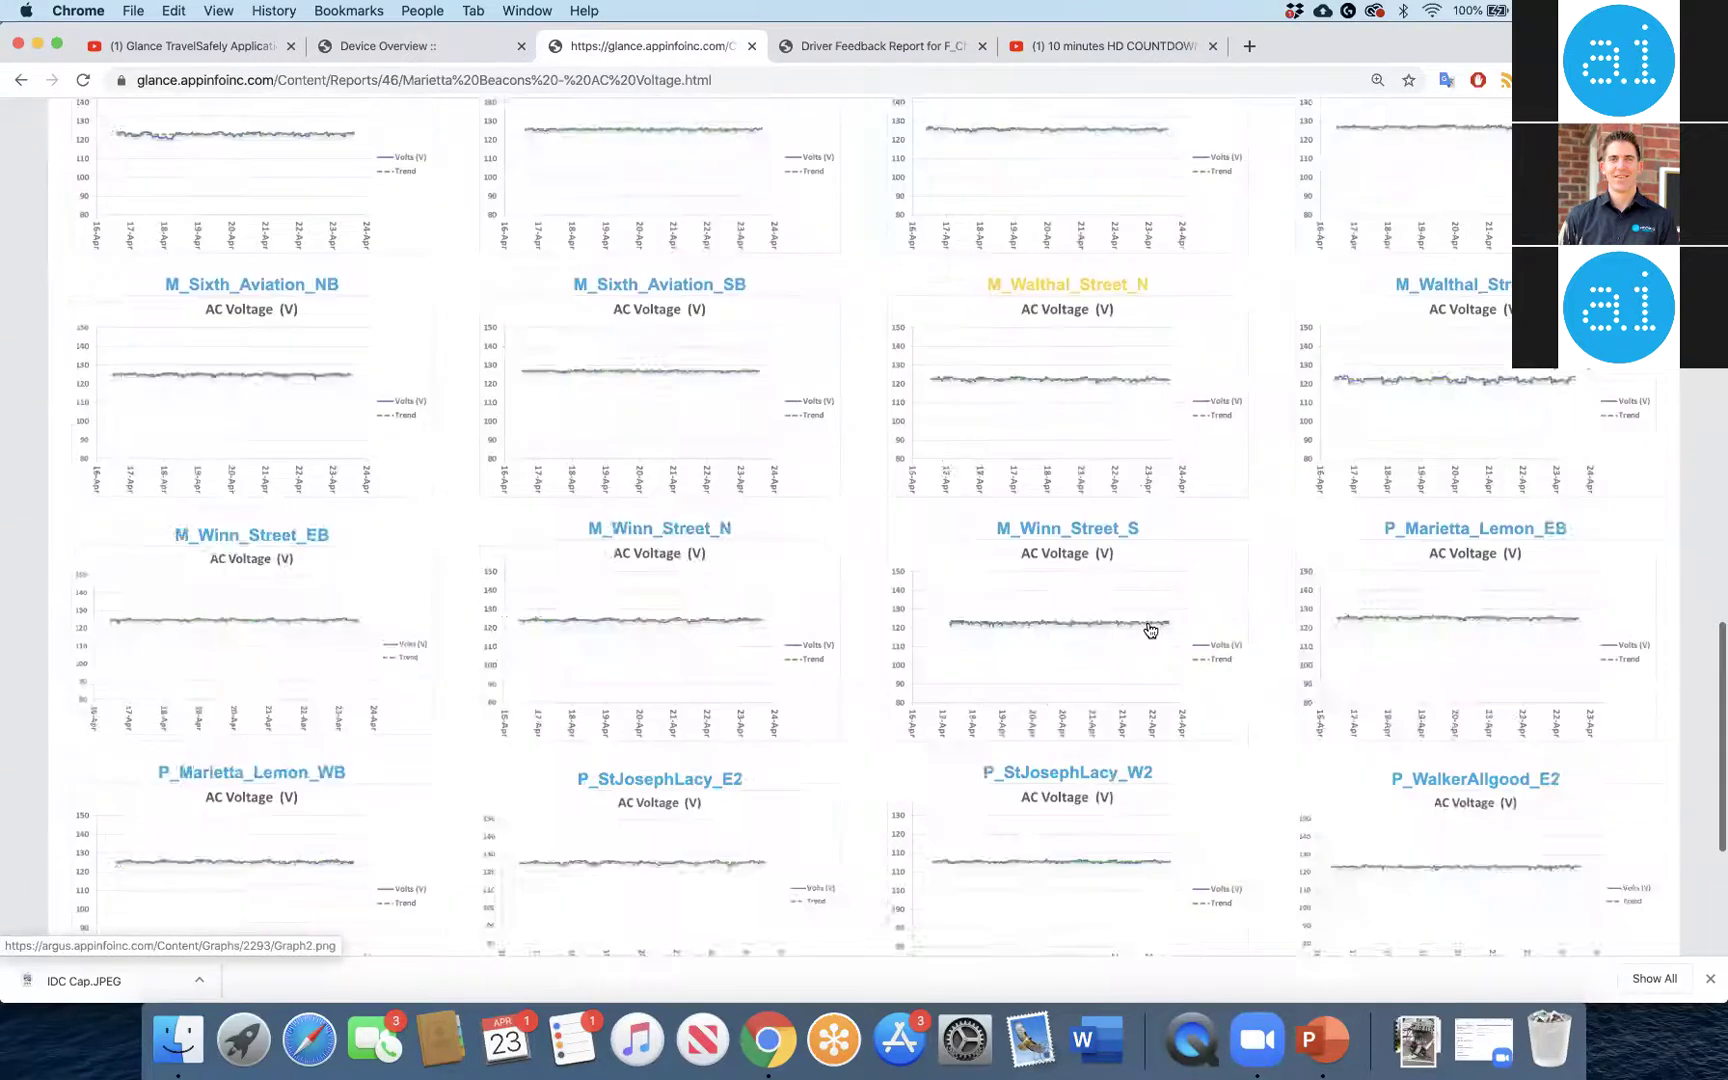
scroll(1150, 630, up, 20)
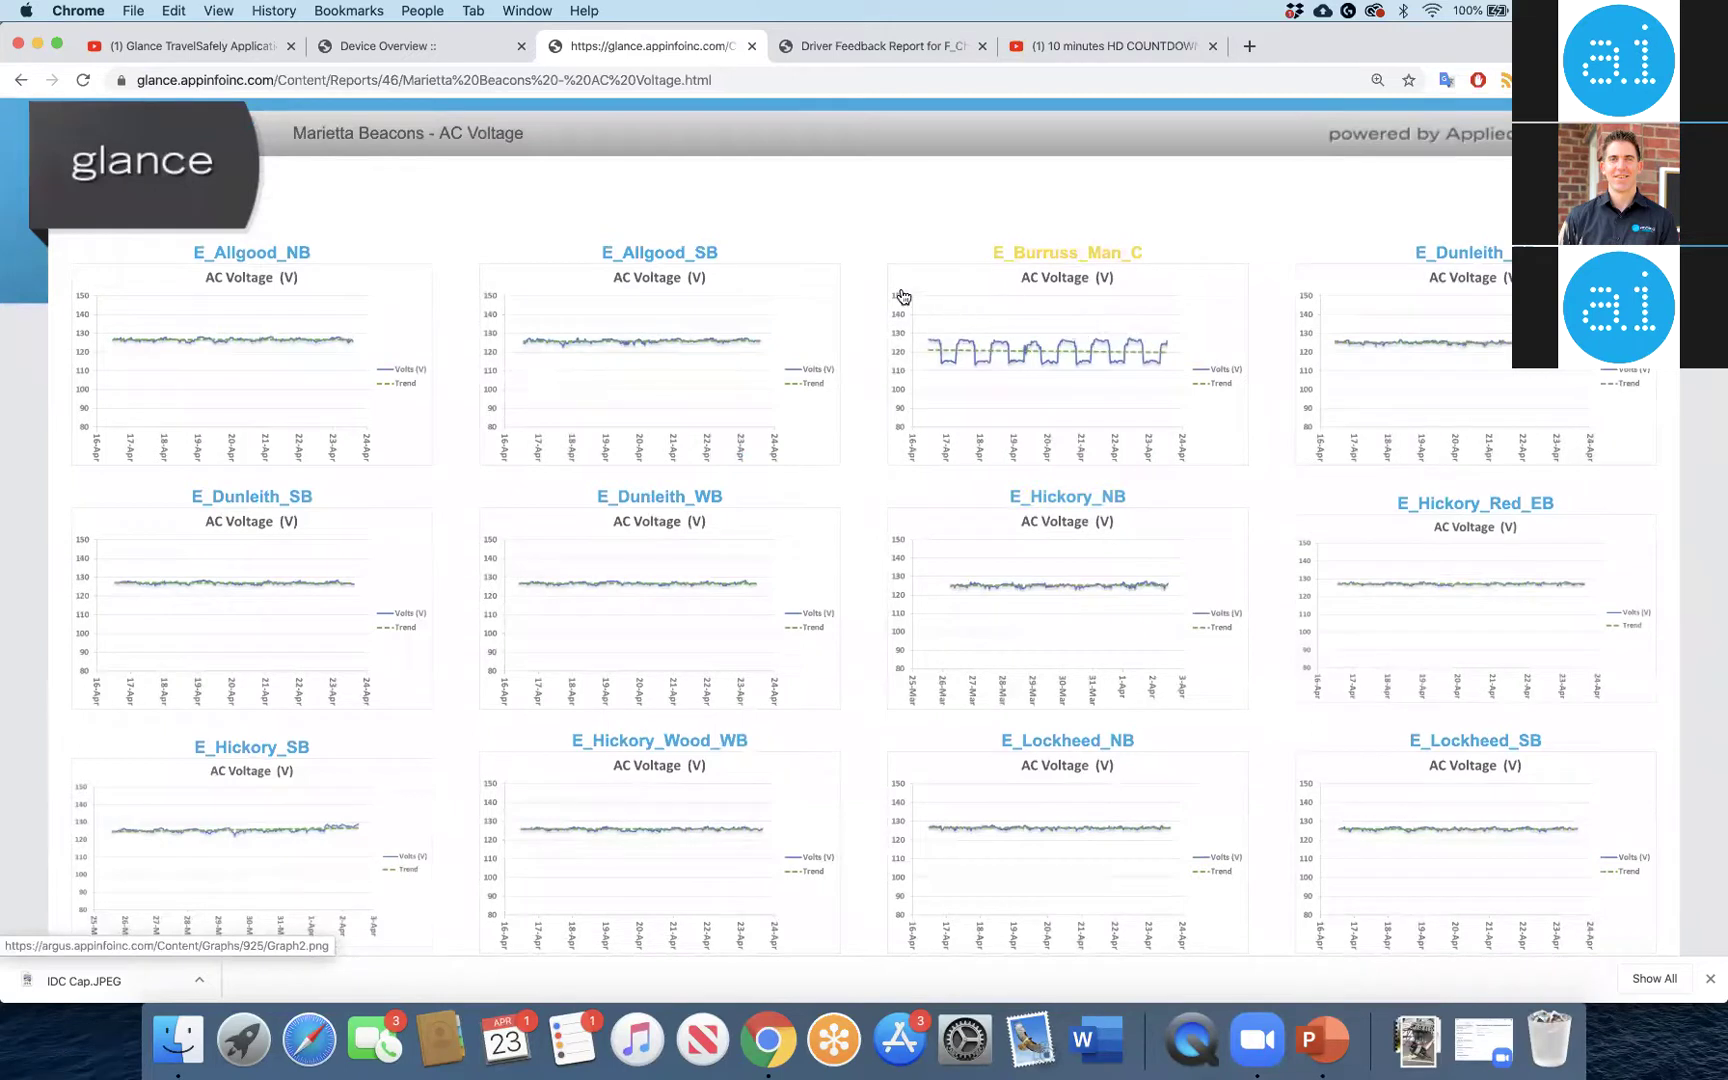
Return to the Marietta Beacons report list and open the Beacon Health Report (With Modem) for 2020-Apr-23
click(20, 80)
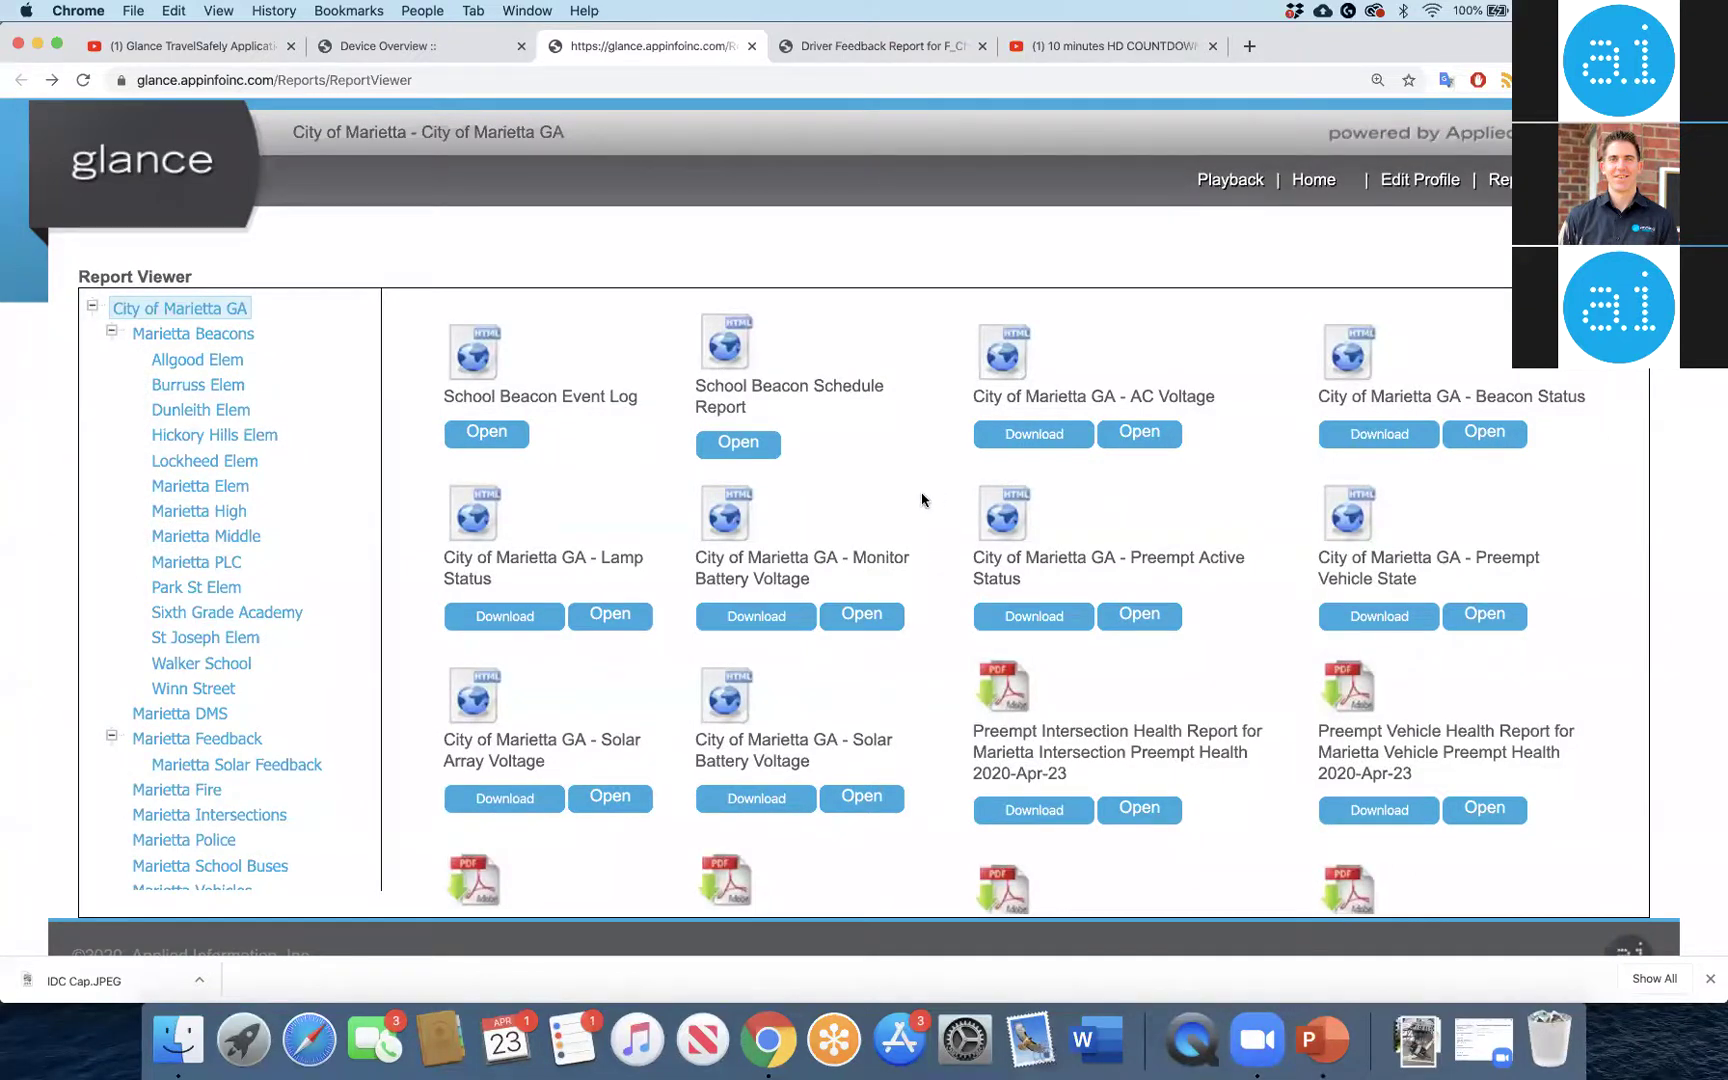
click(195, 334)
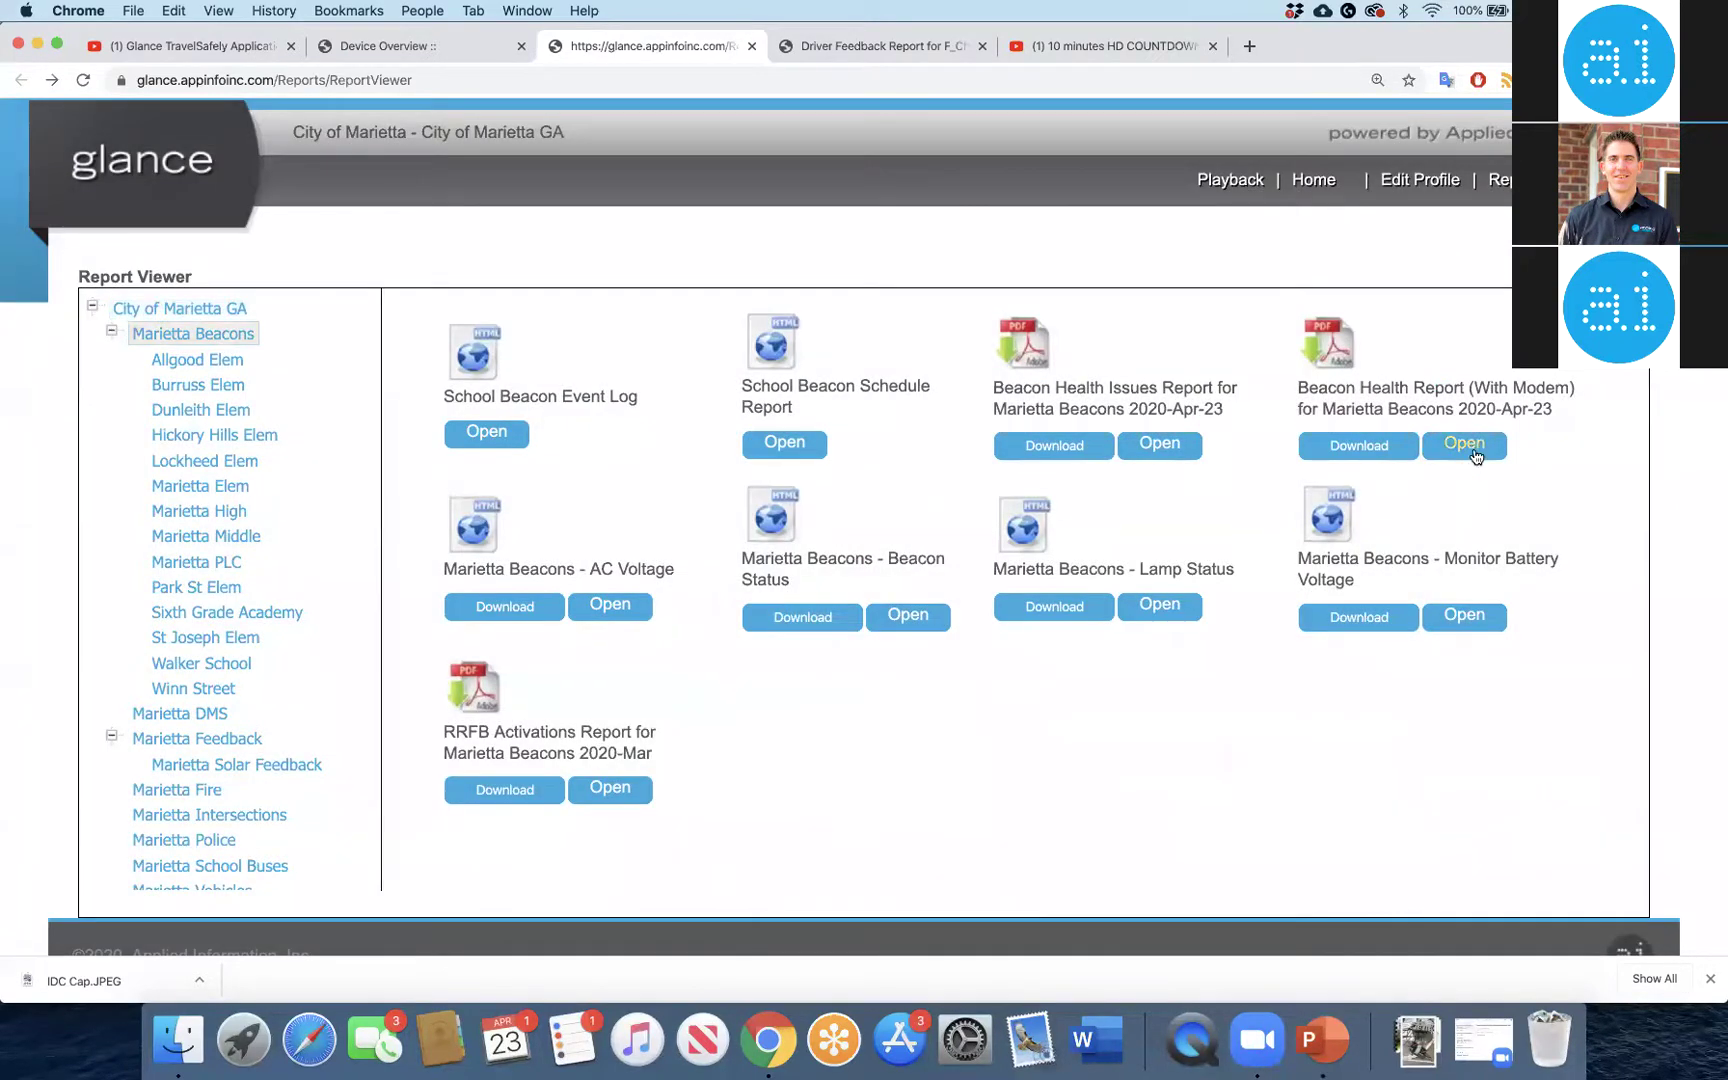
click(1465, 445)
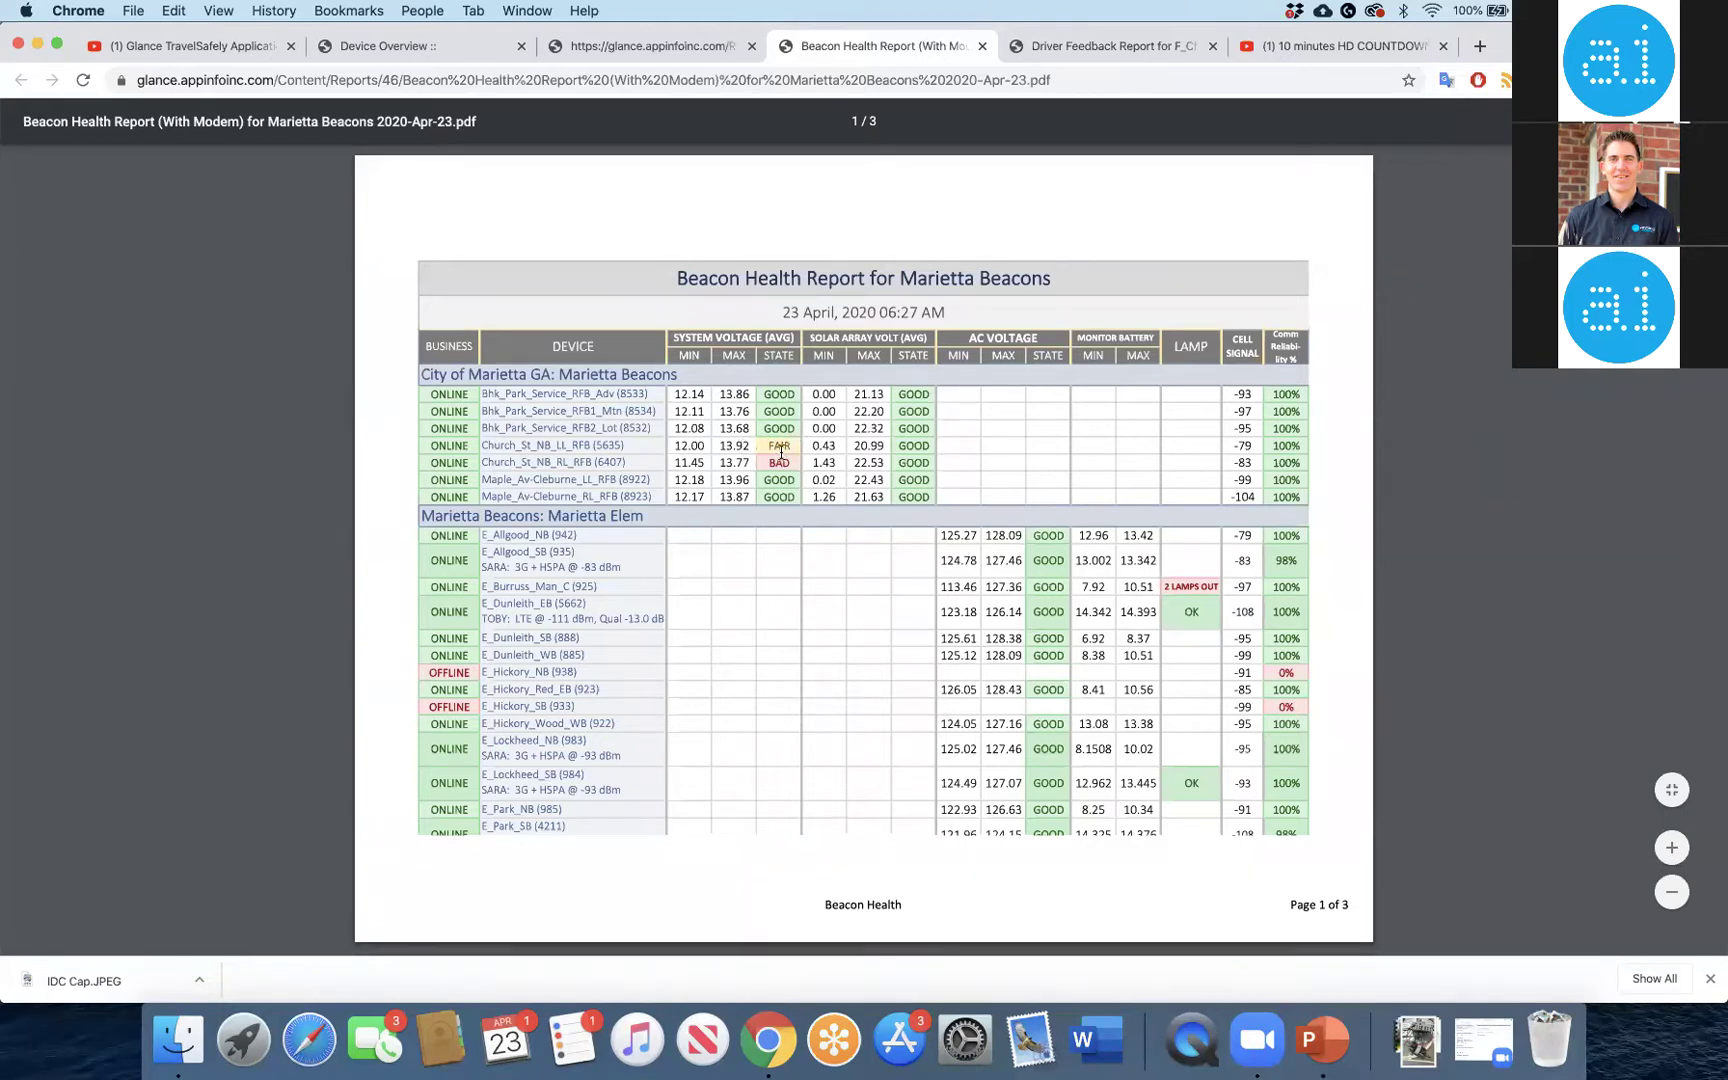
Enlarge the Beacon Health Report and examine the devices' online status, voltages, lamp state, cell signal and communication reliability
click(1671, 850)
click(1671, 850)
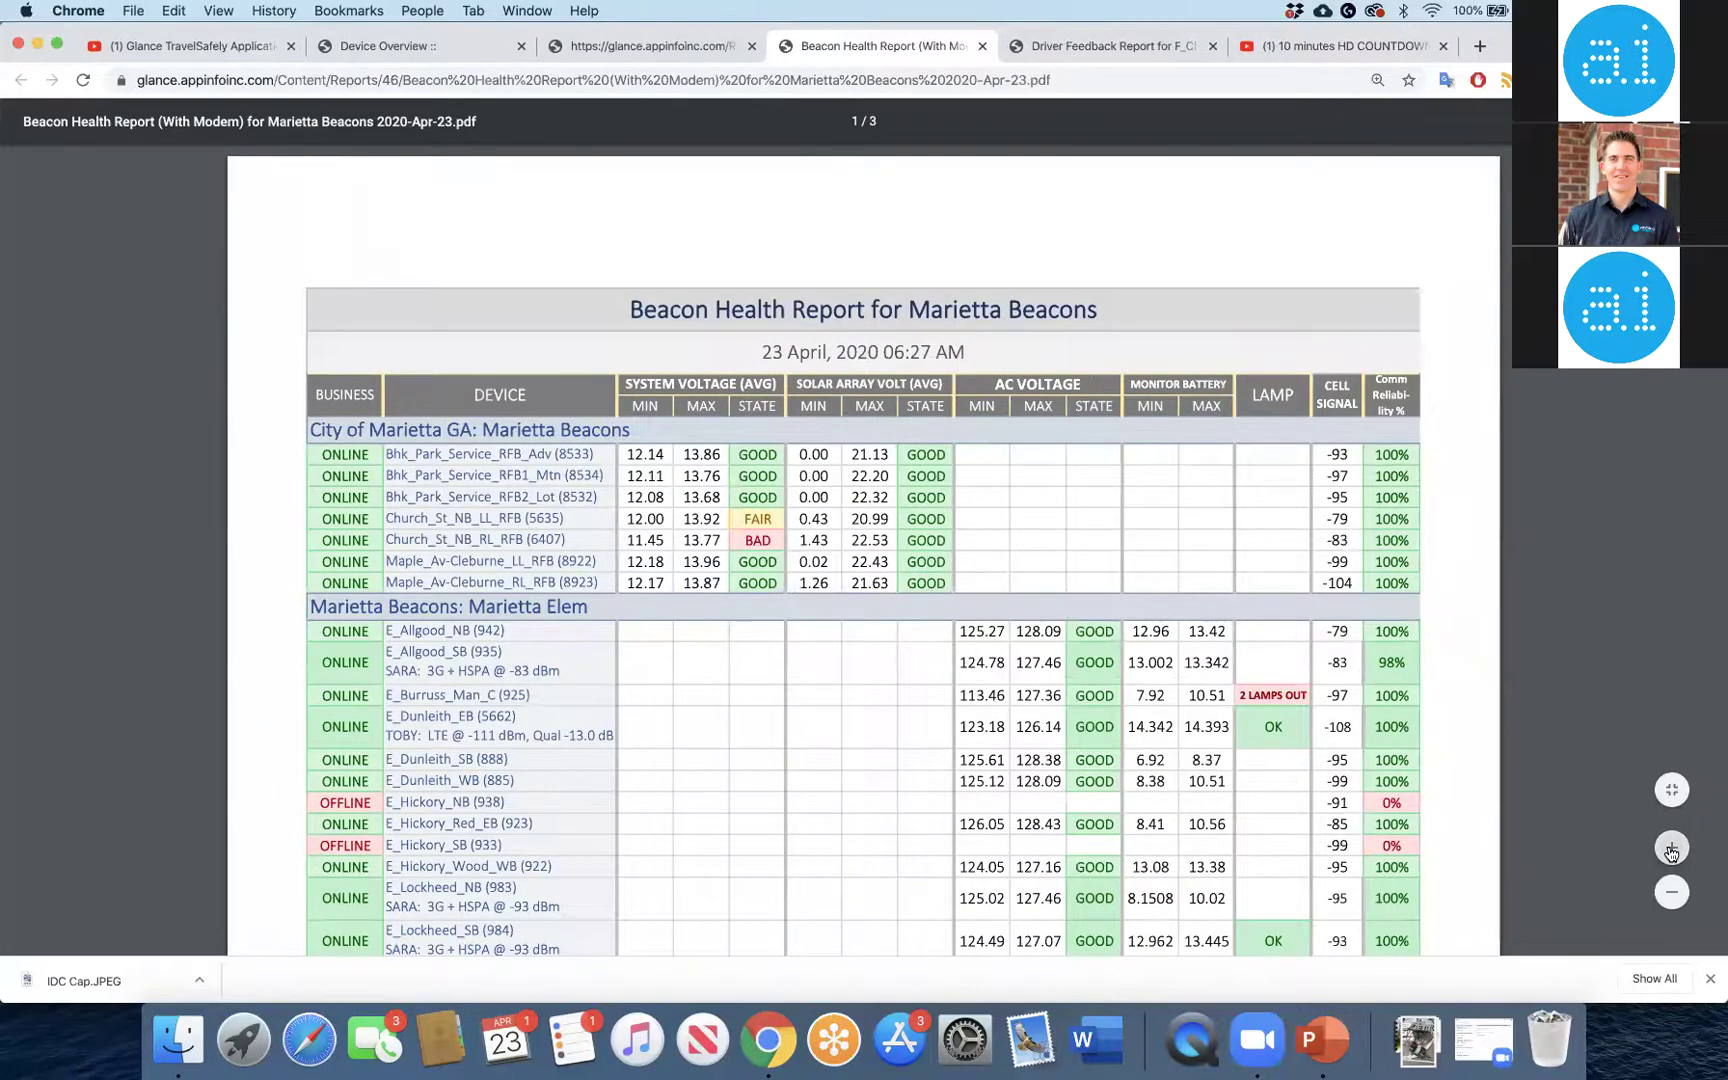
click(1671, 850)
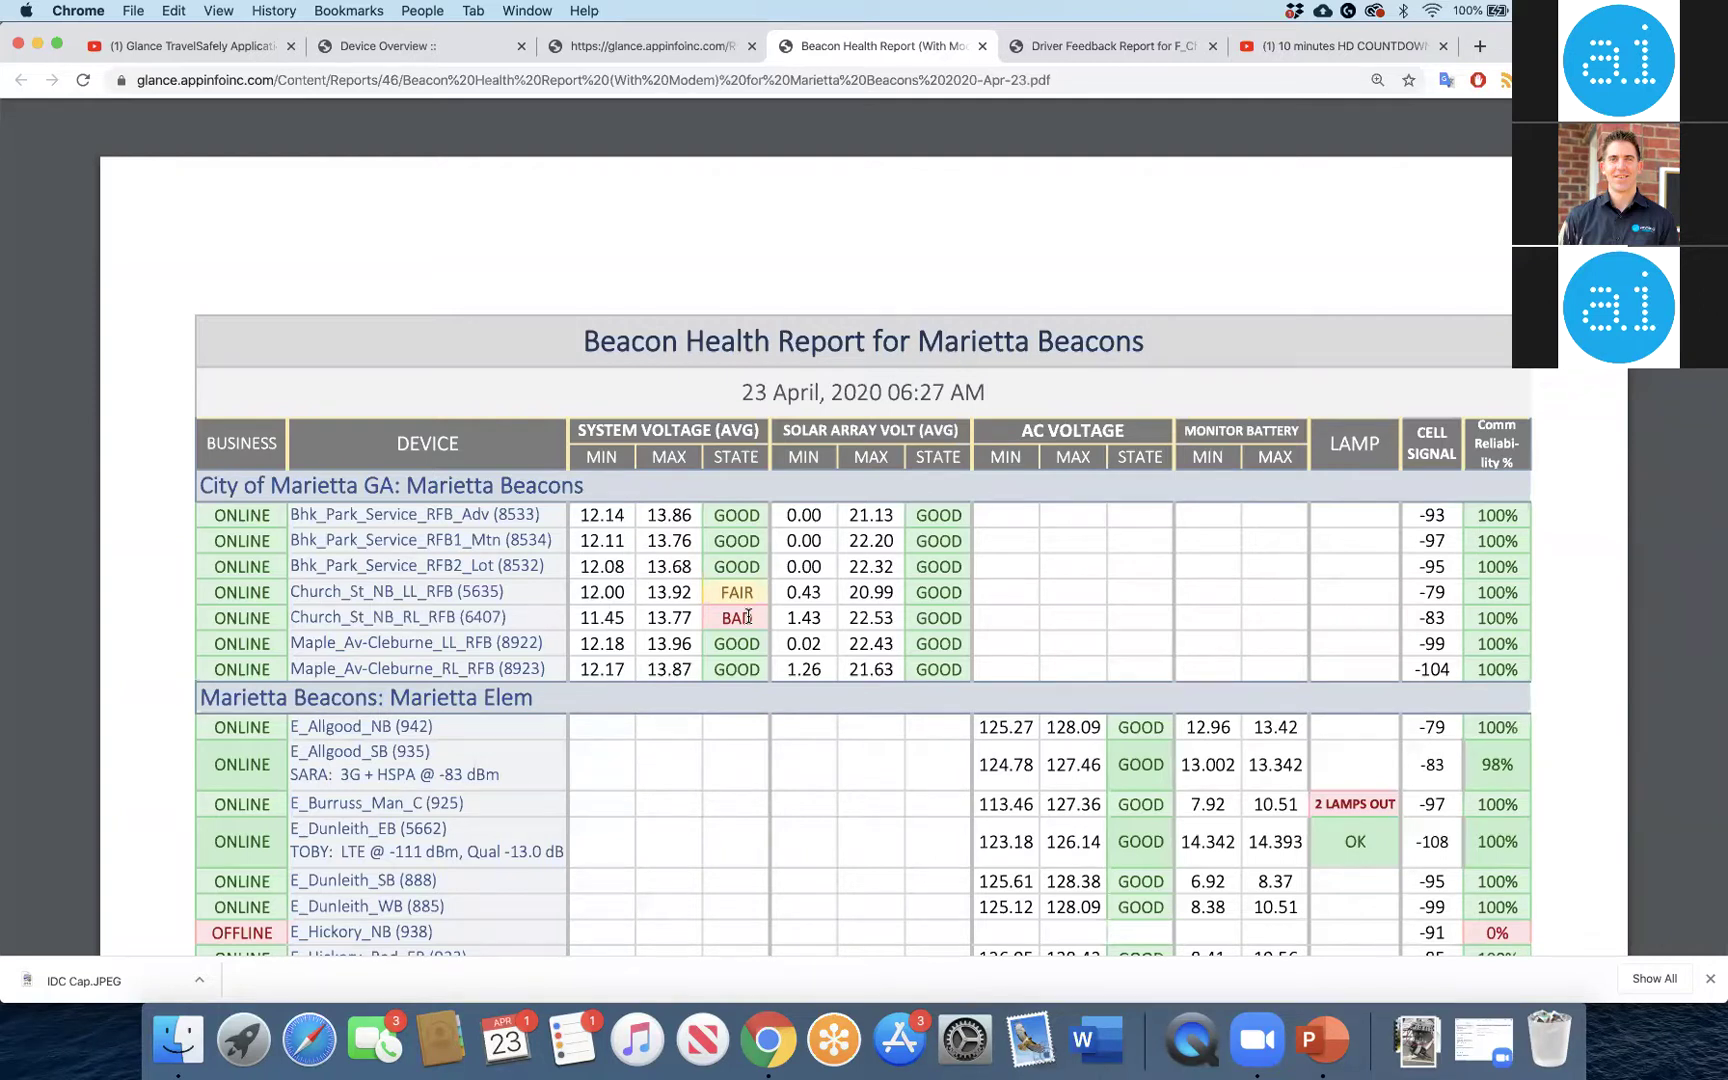
scroll(748, 616, down, 2)
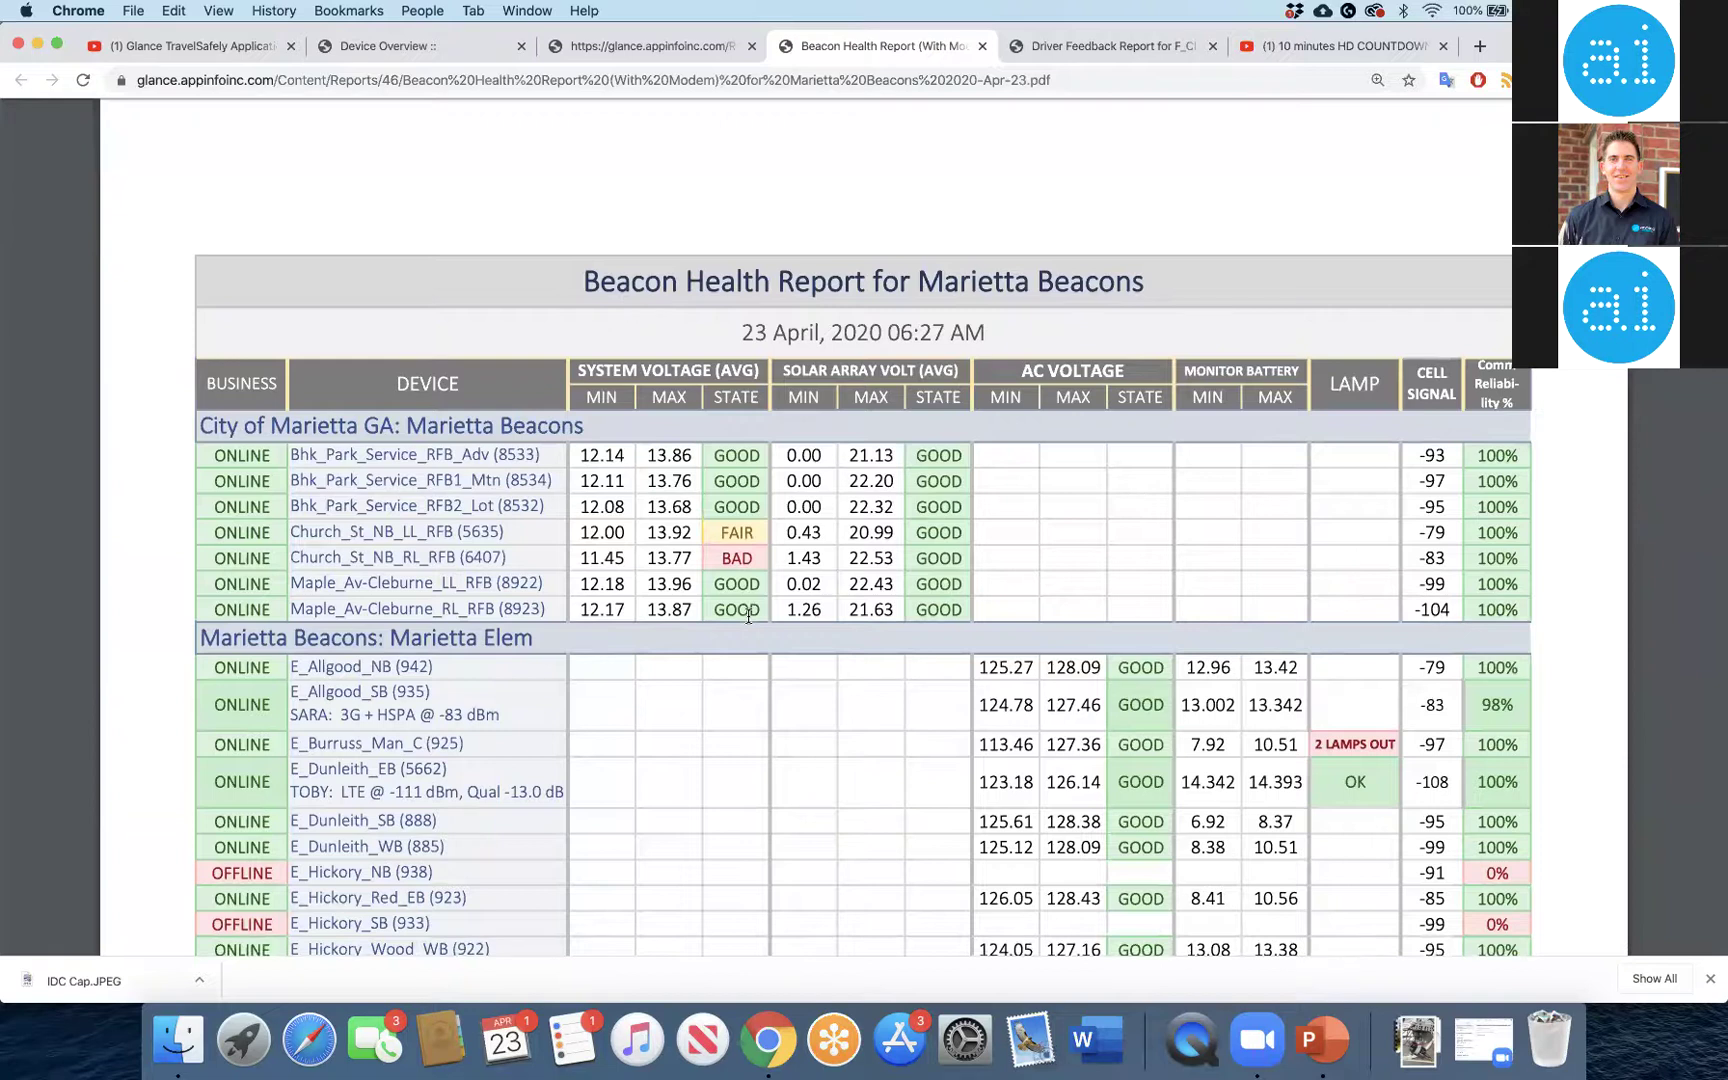
scroll(748, 616, up, 2)
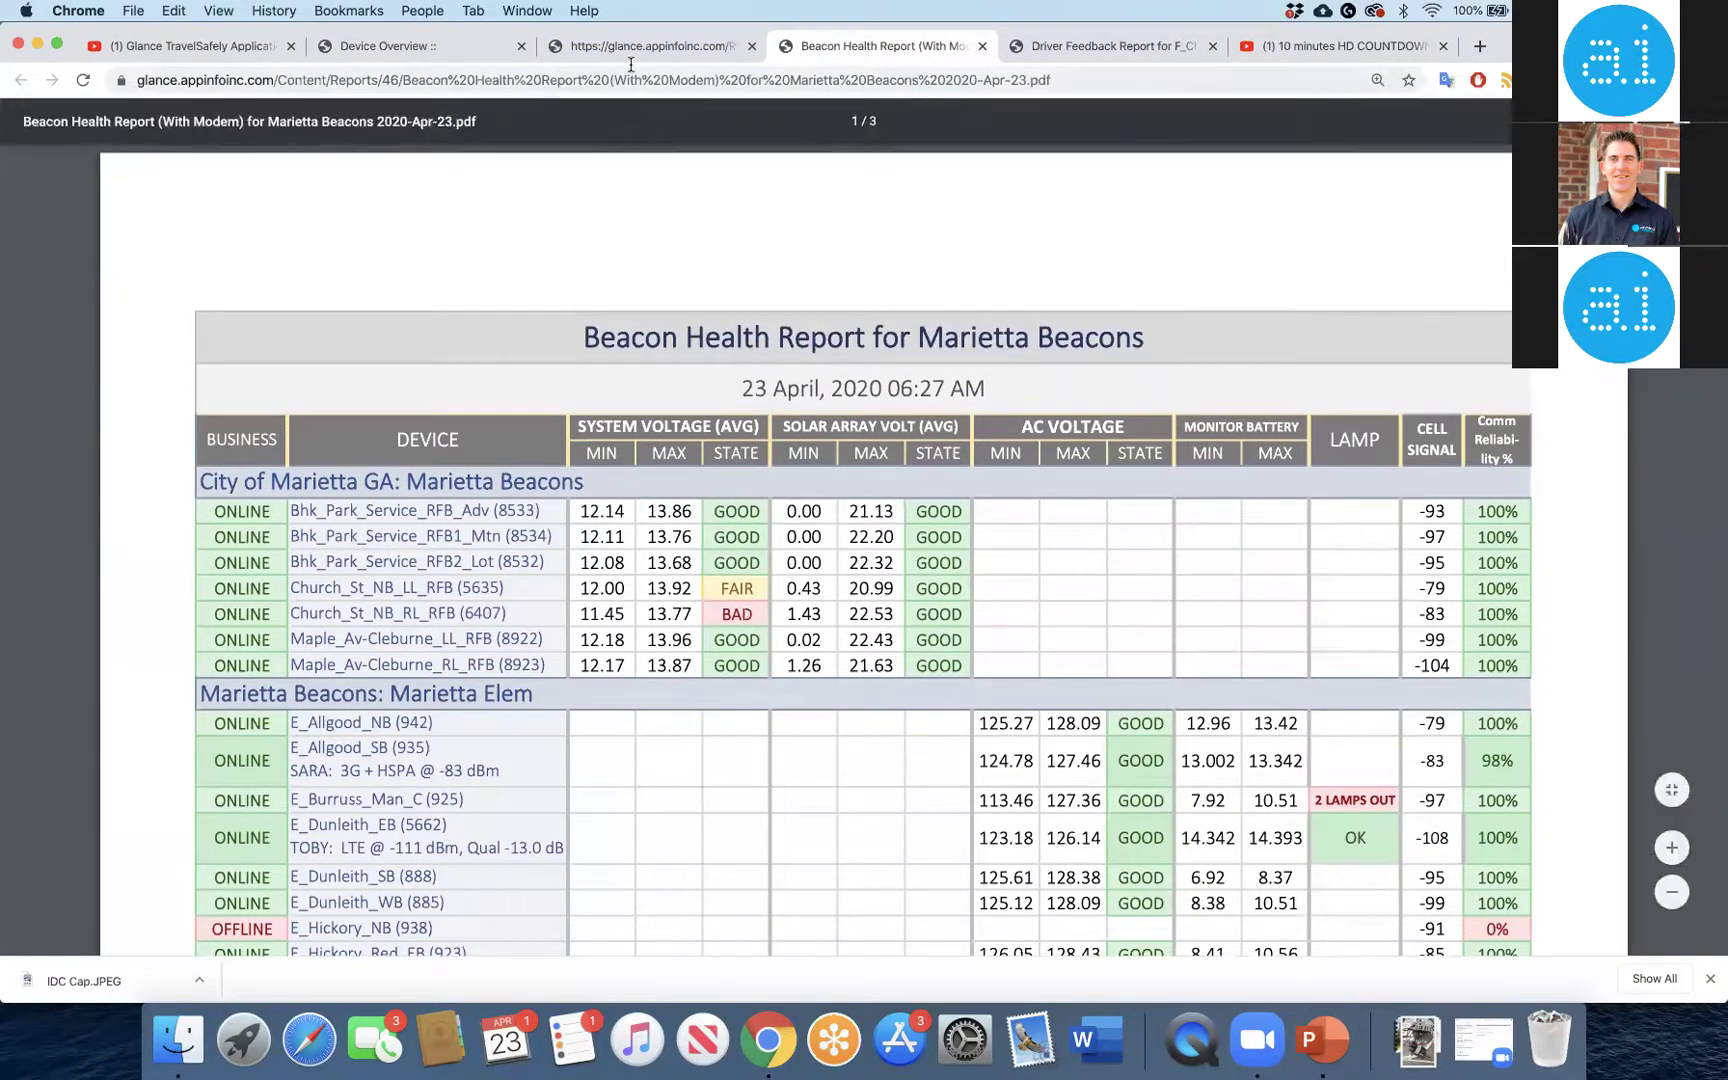
Switch back to the sign's device overview, look it over, and return to the City of Marietta home map
click(435, 44)
scroll(890, 400, down, 5)
scroll(890, 400, up, 5)
click(1307, 185)
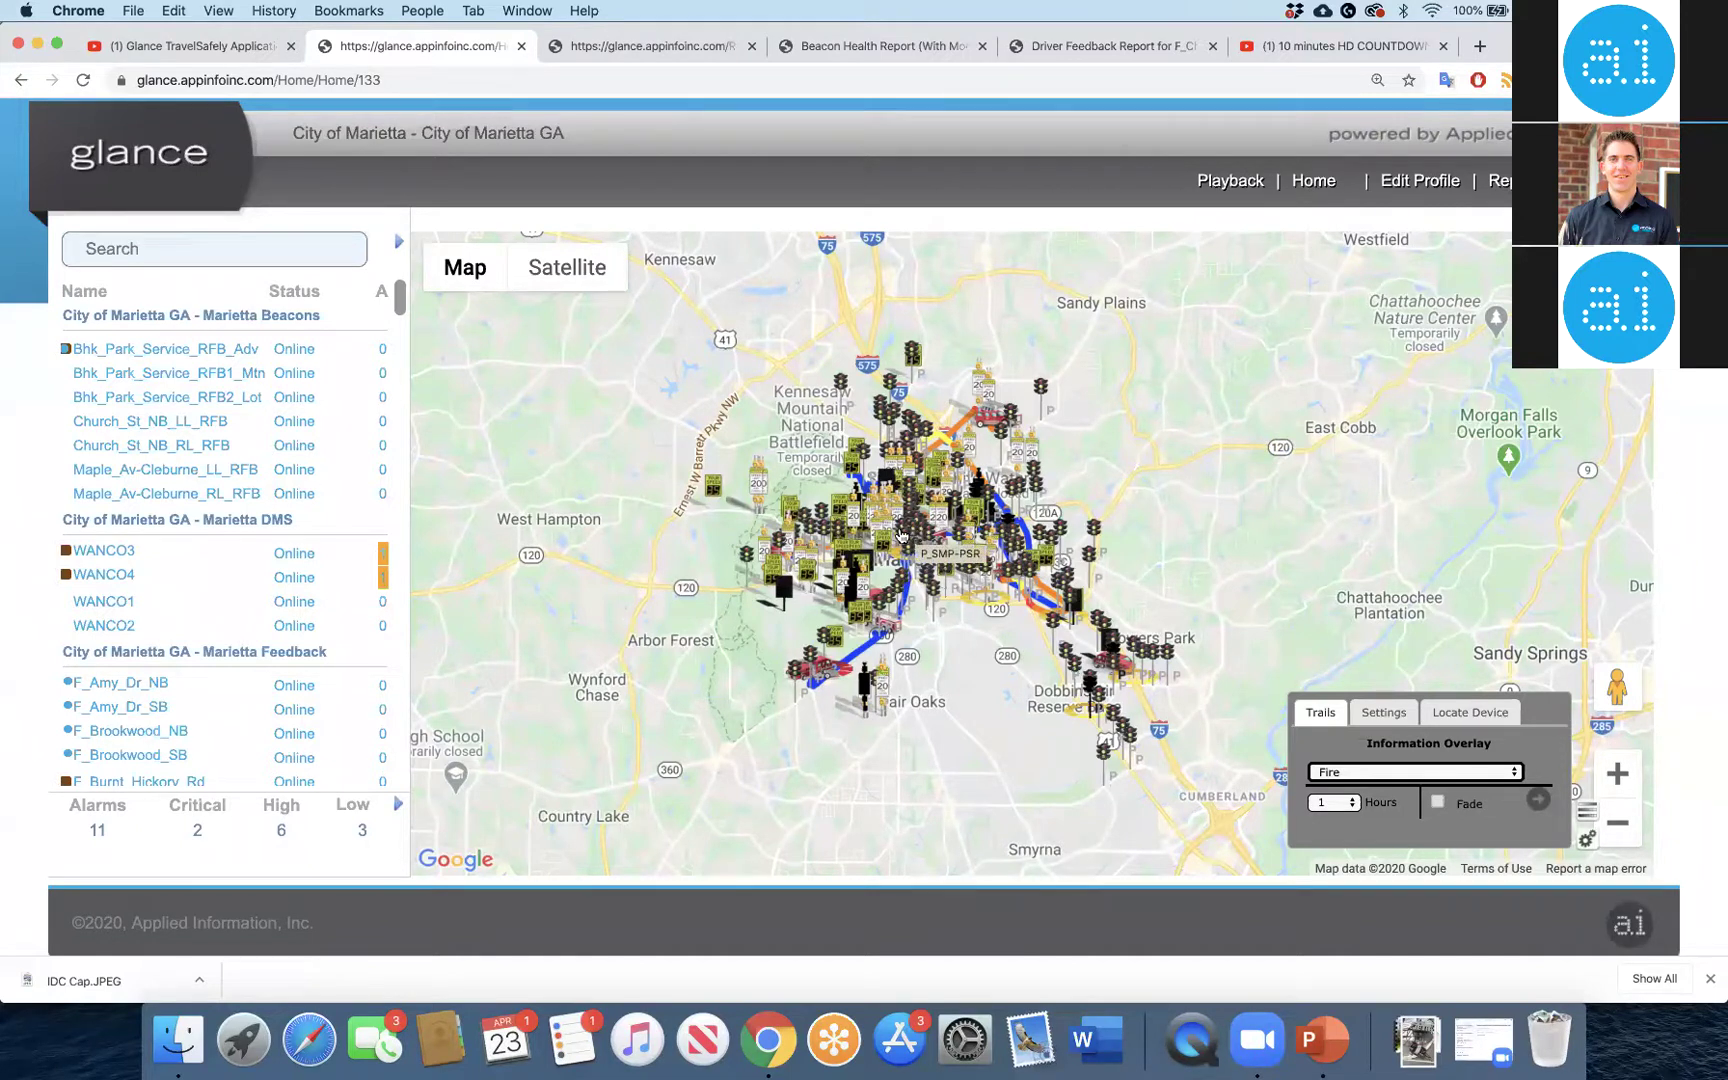
Locate the driver feedback sign on Cherokee St on the map and view its status, speed and volume details
scroll(937, 503, up, 10)
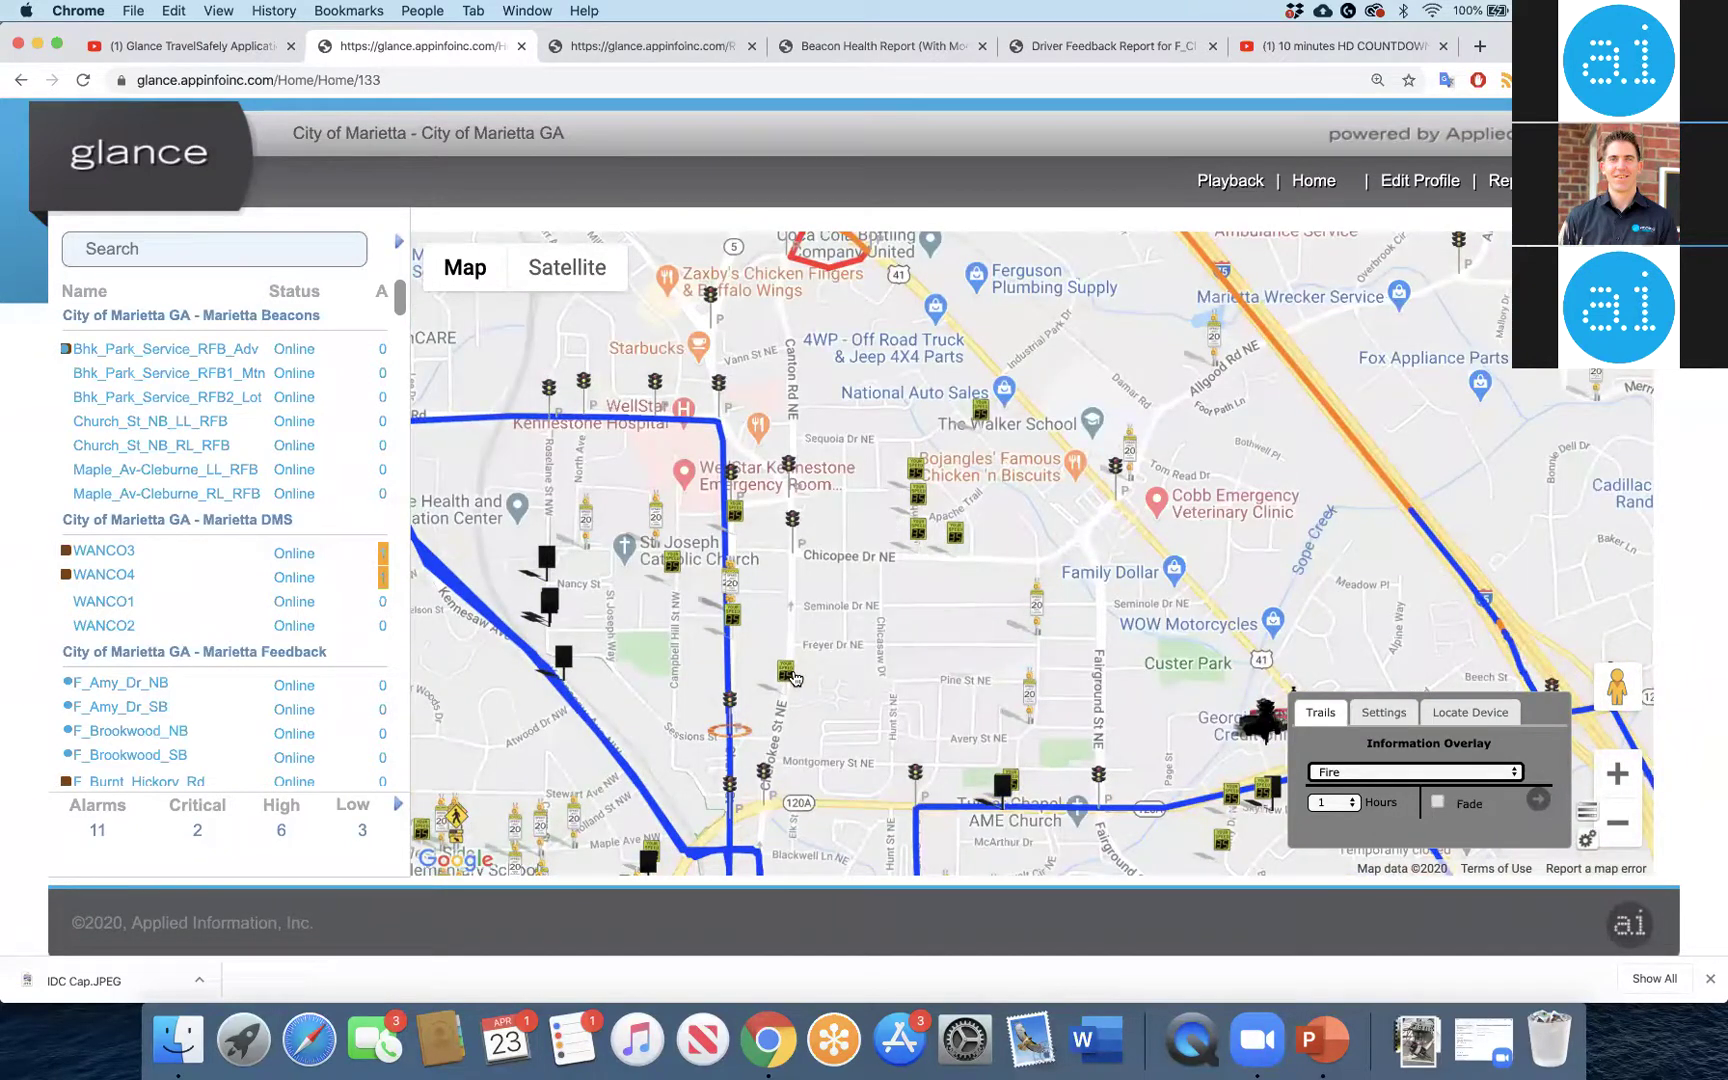
click(790, 675)
scroll(768, 592, down, 2)
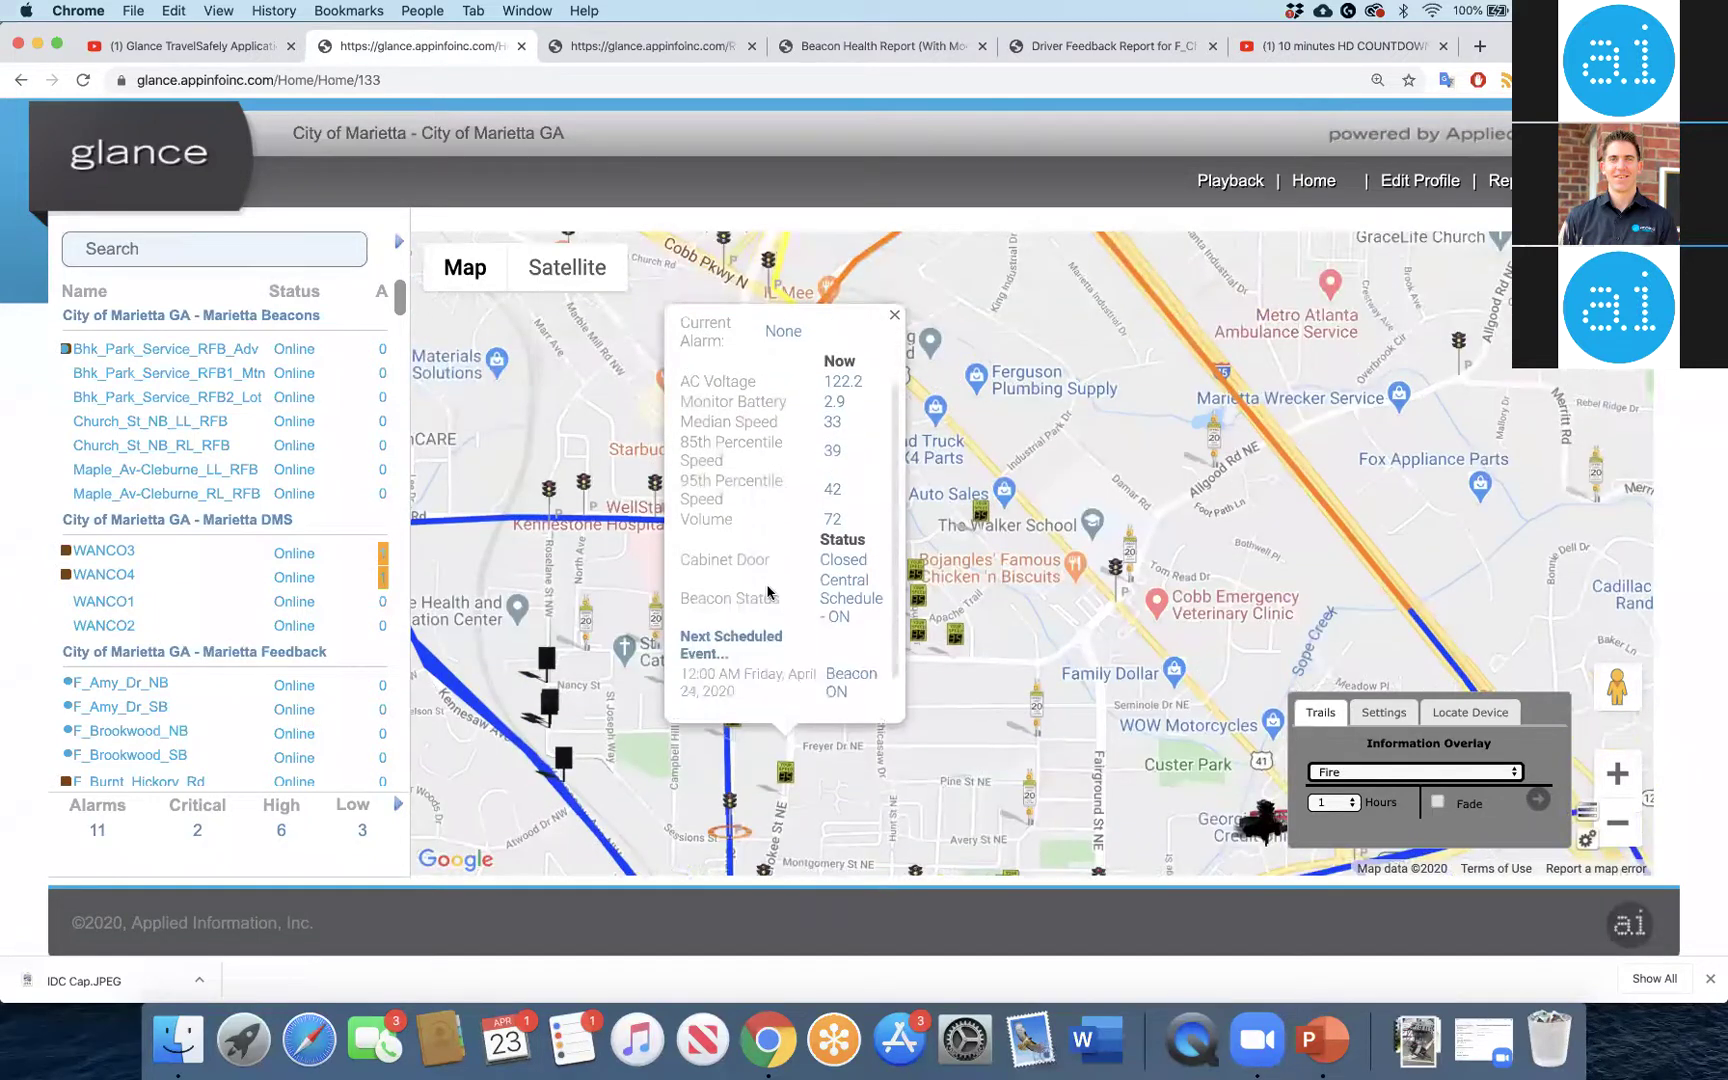
Open the F_Cherokee_St_NB device overview and its edit settings, and review the schedules and the holidays and exceptions
scroll(724, 697, down, 1)
click(724, 699)
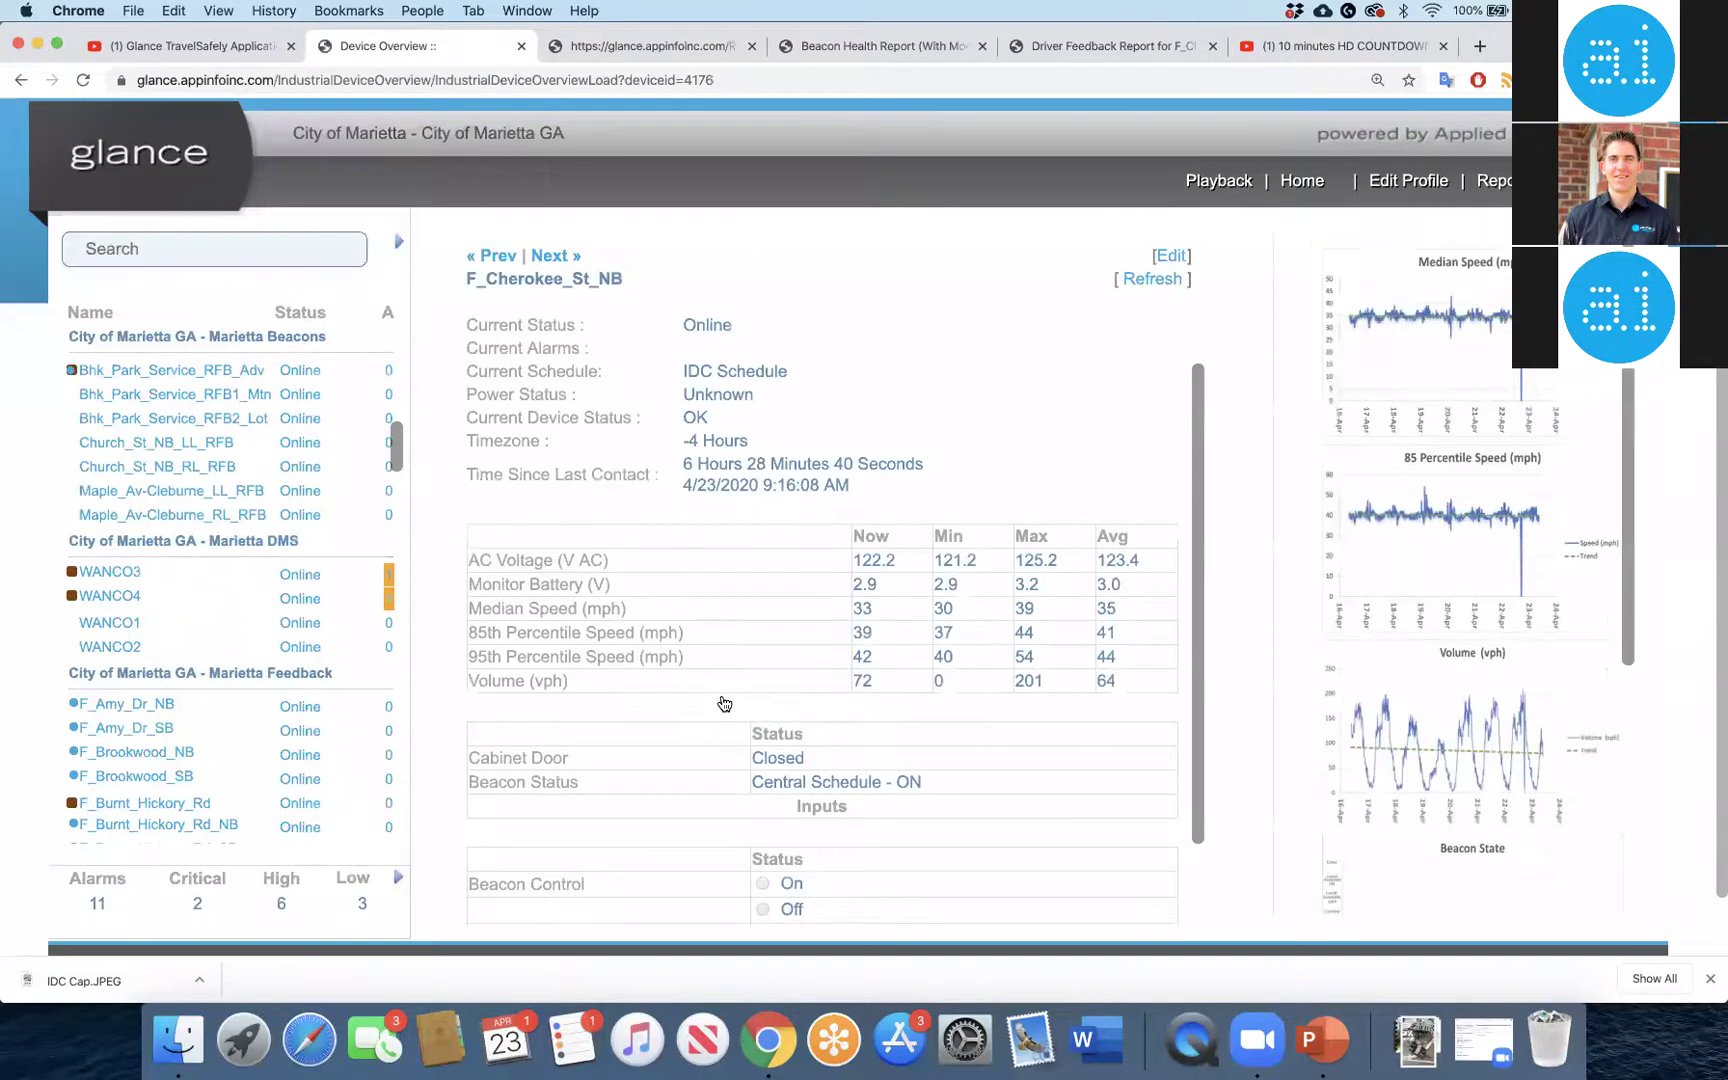
click(1174, 260)
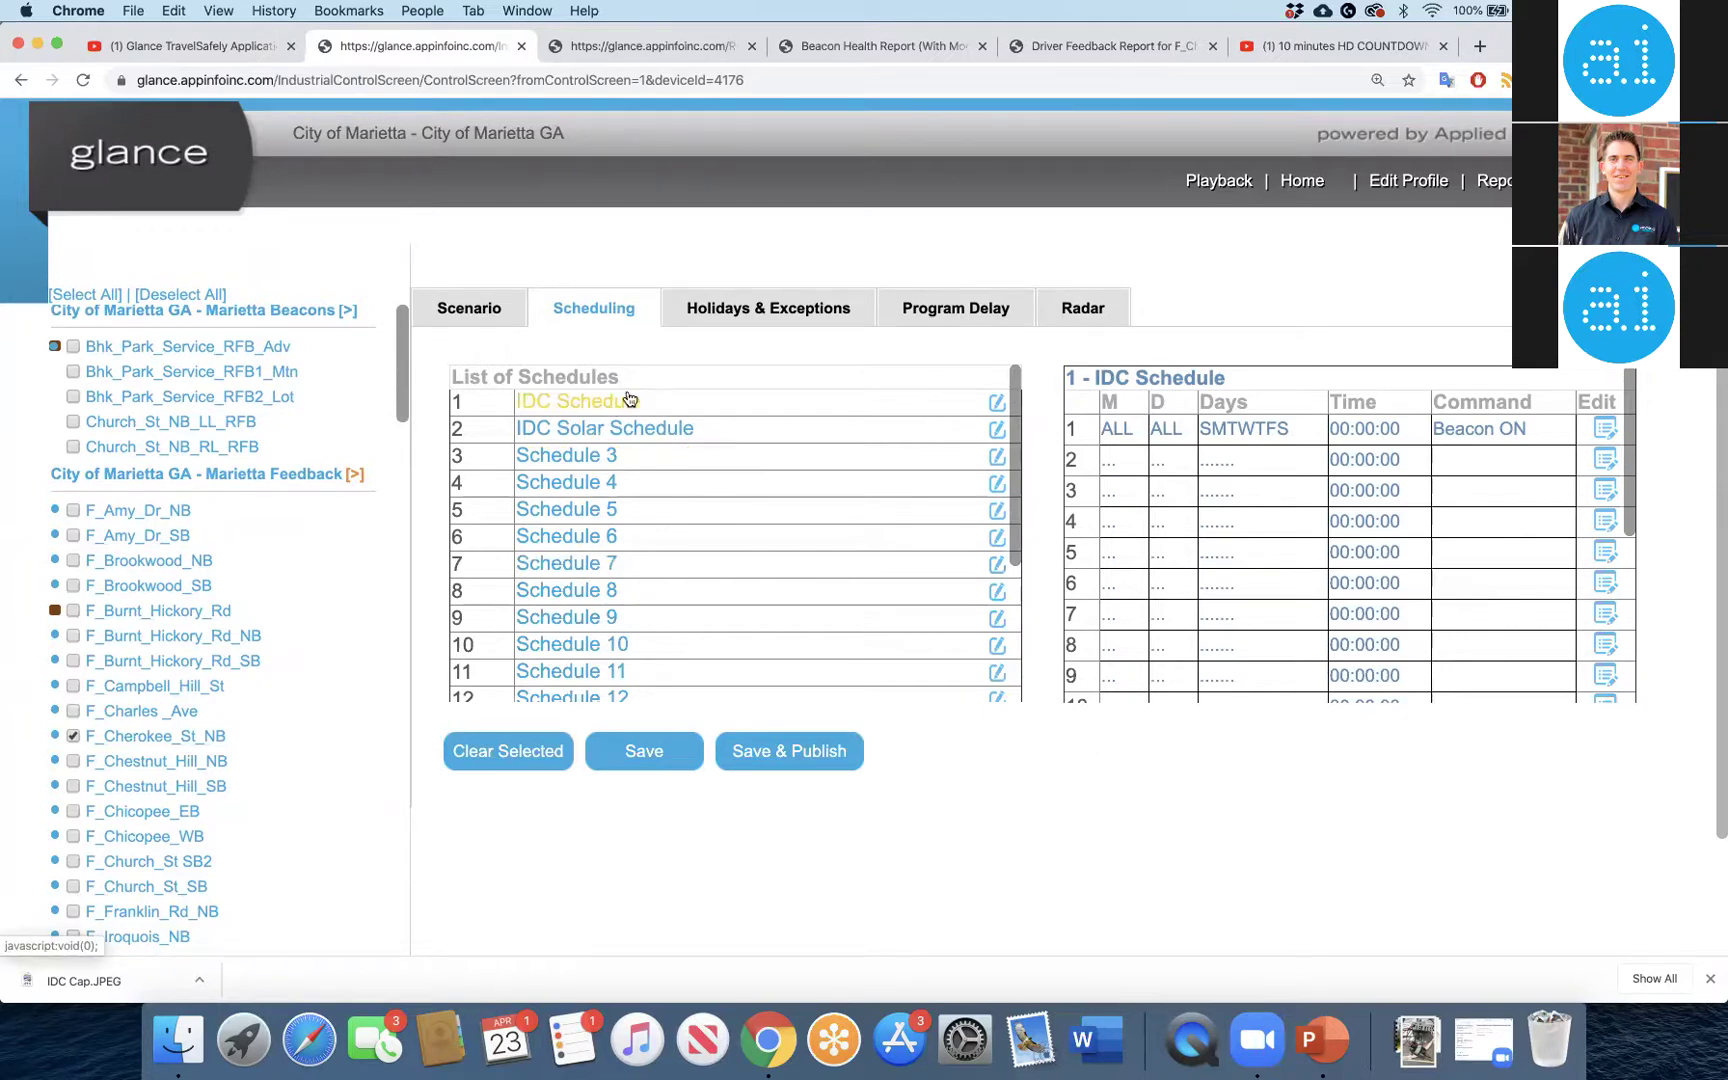
click(738, 312)
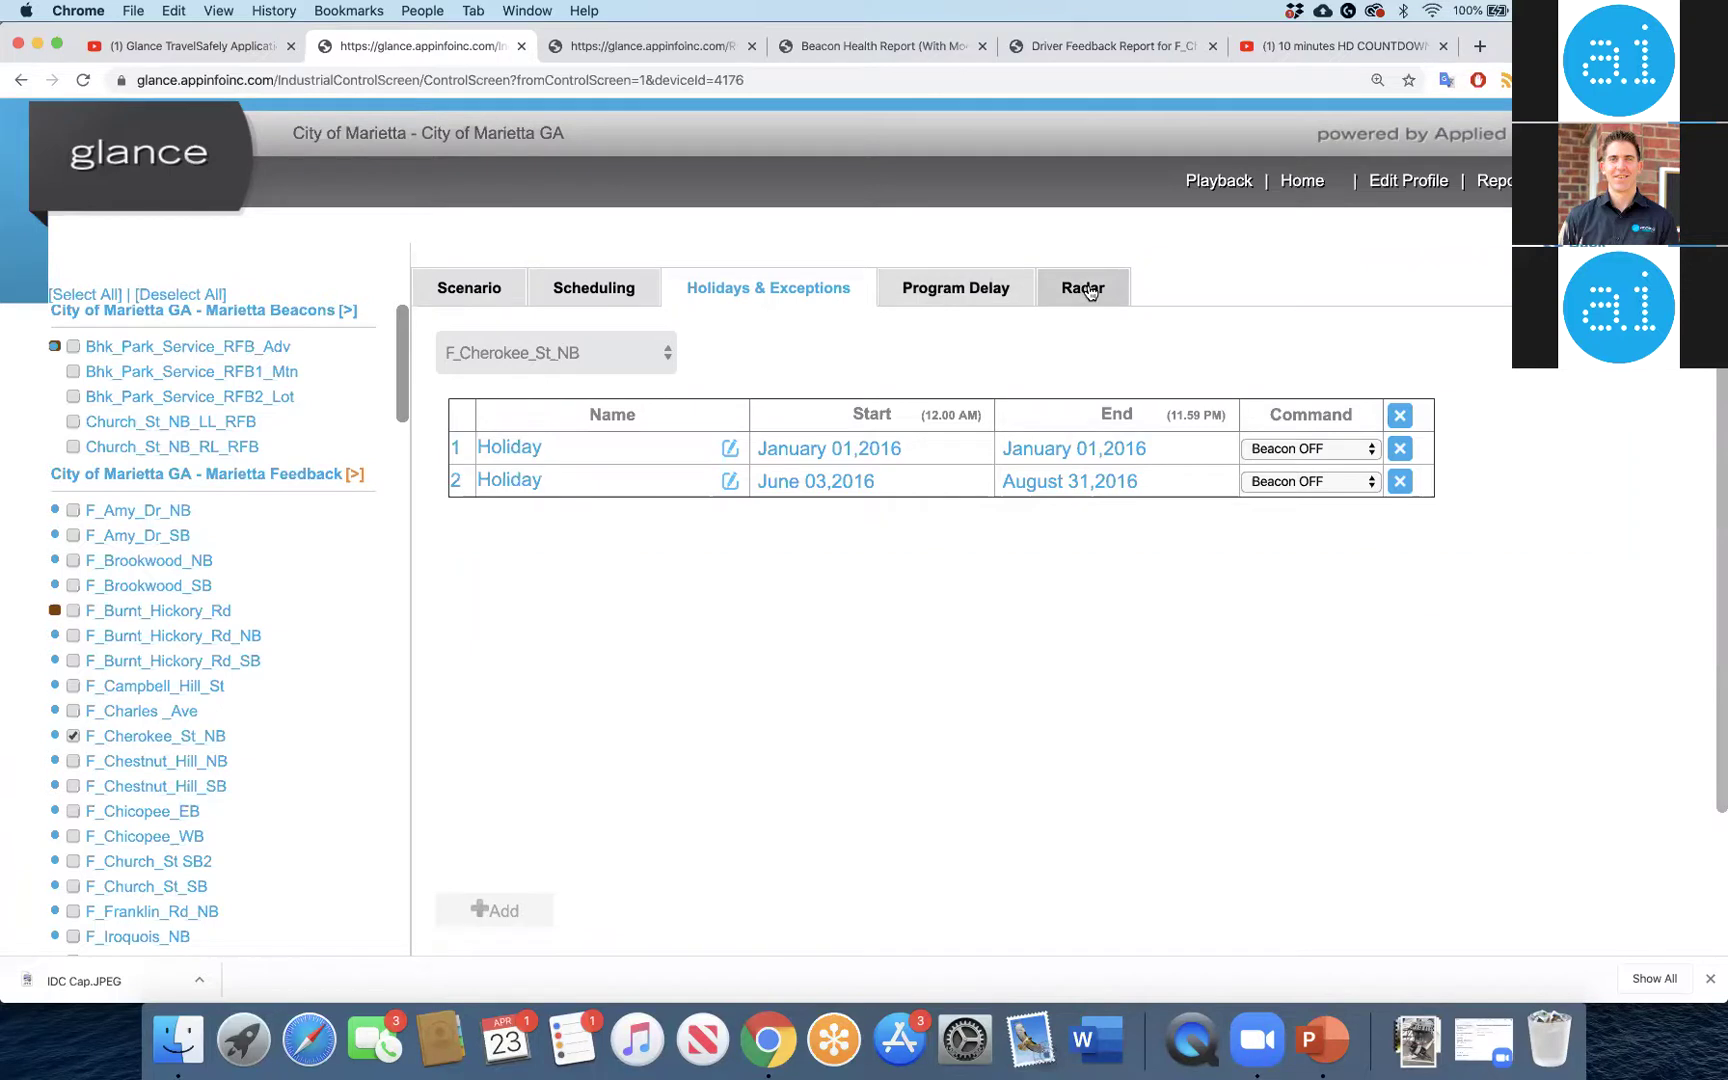
Fill in a Beacon Off program delay for F_Cherokee_St_NB for Tomorrow, with Afternoon selected in addition to Morning
click(952, 287)
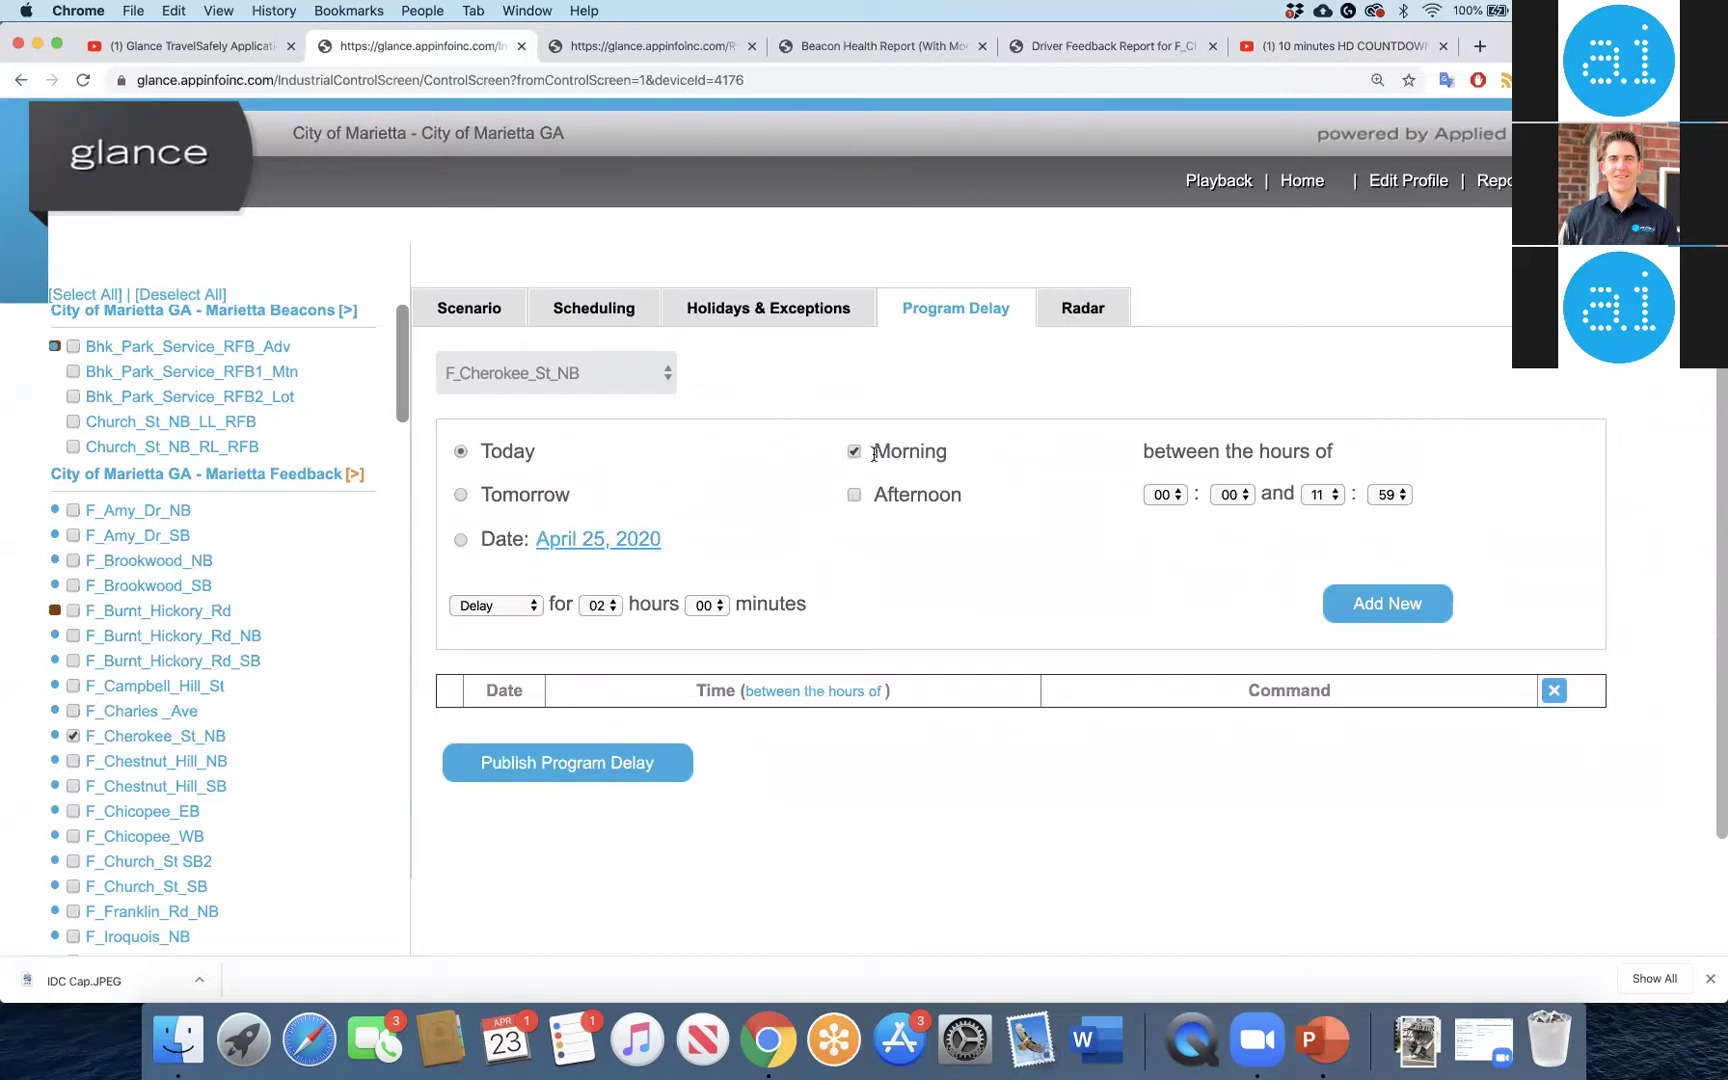
click(504, 604)
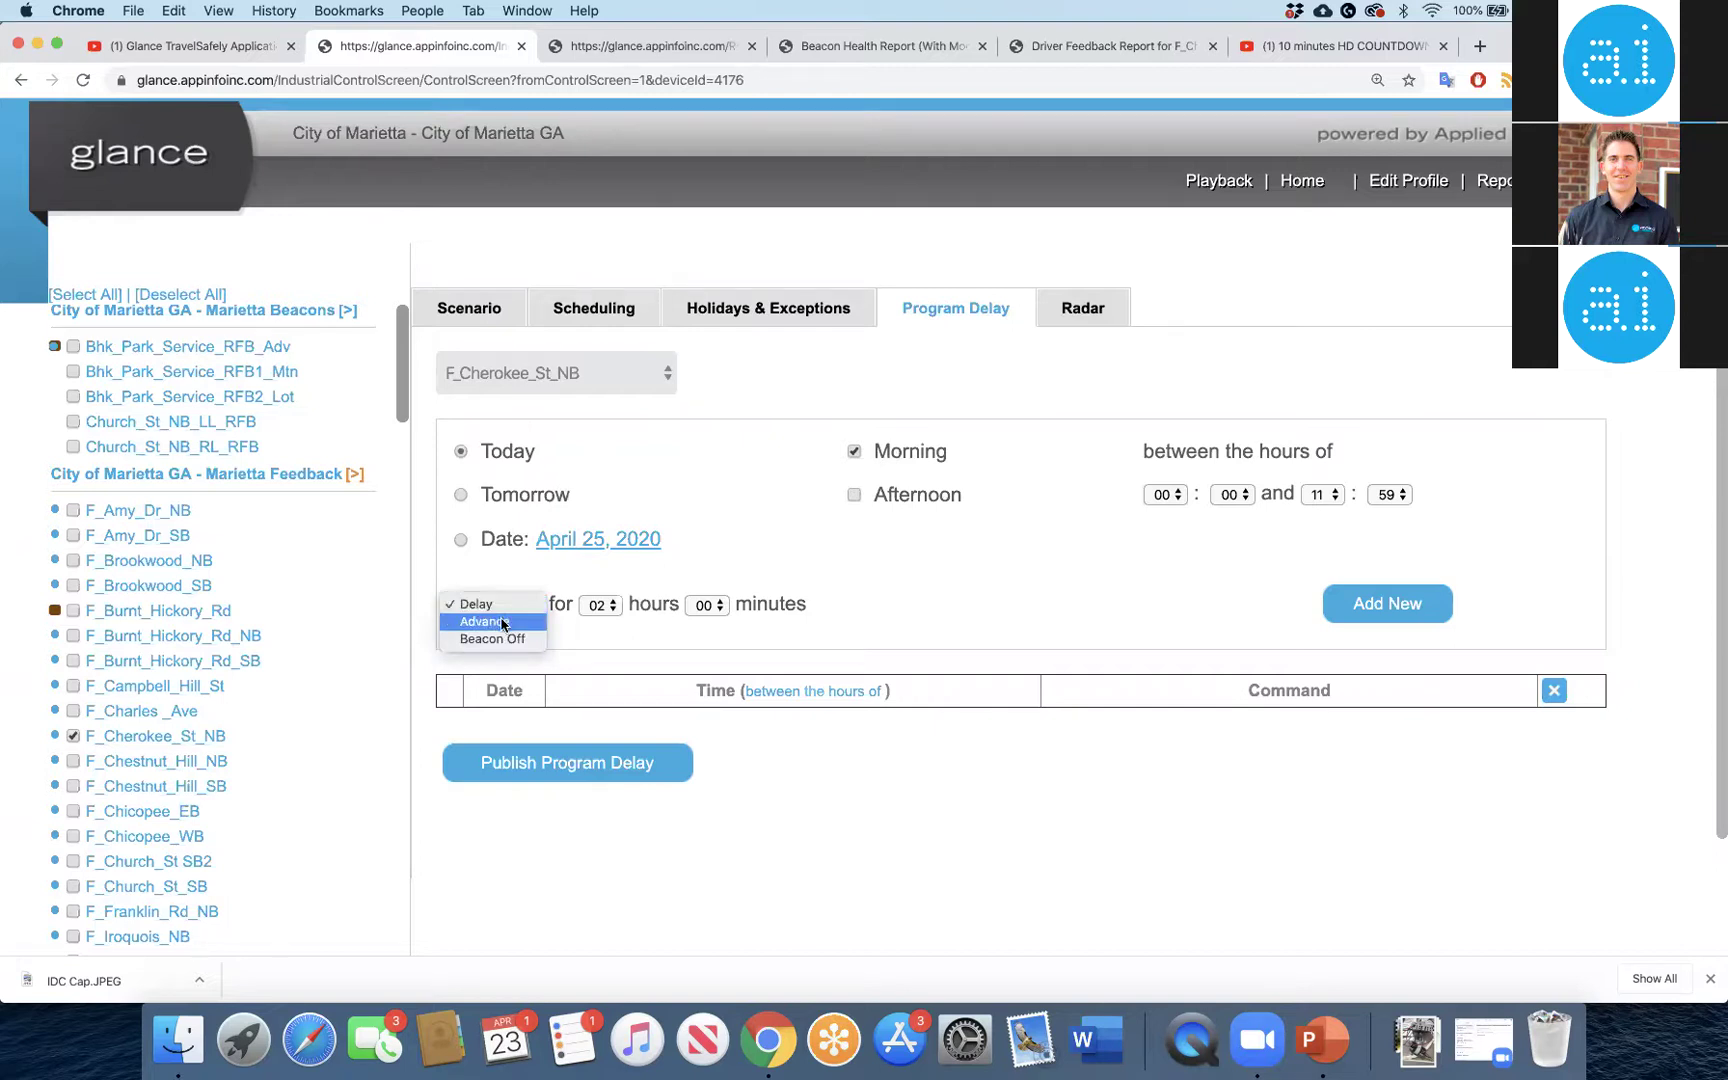
click(507, 640)
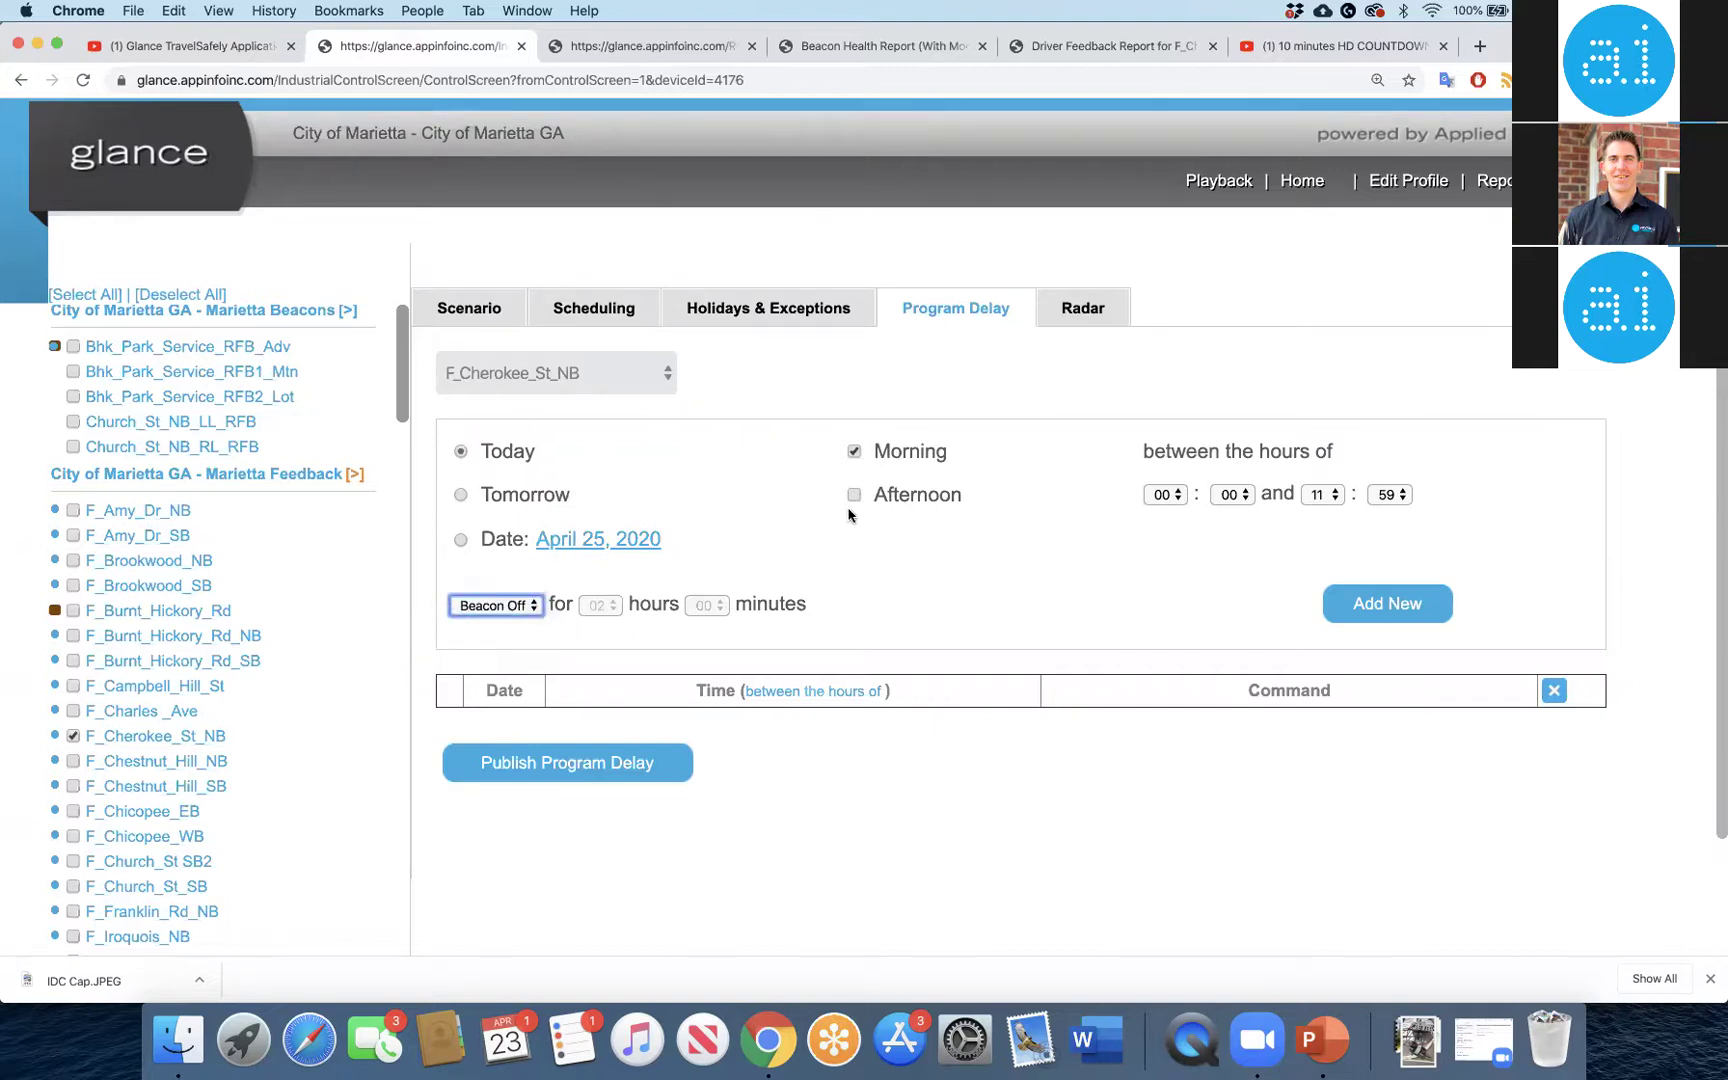
click(461, 495)
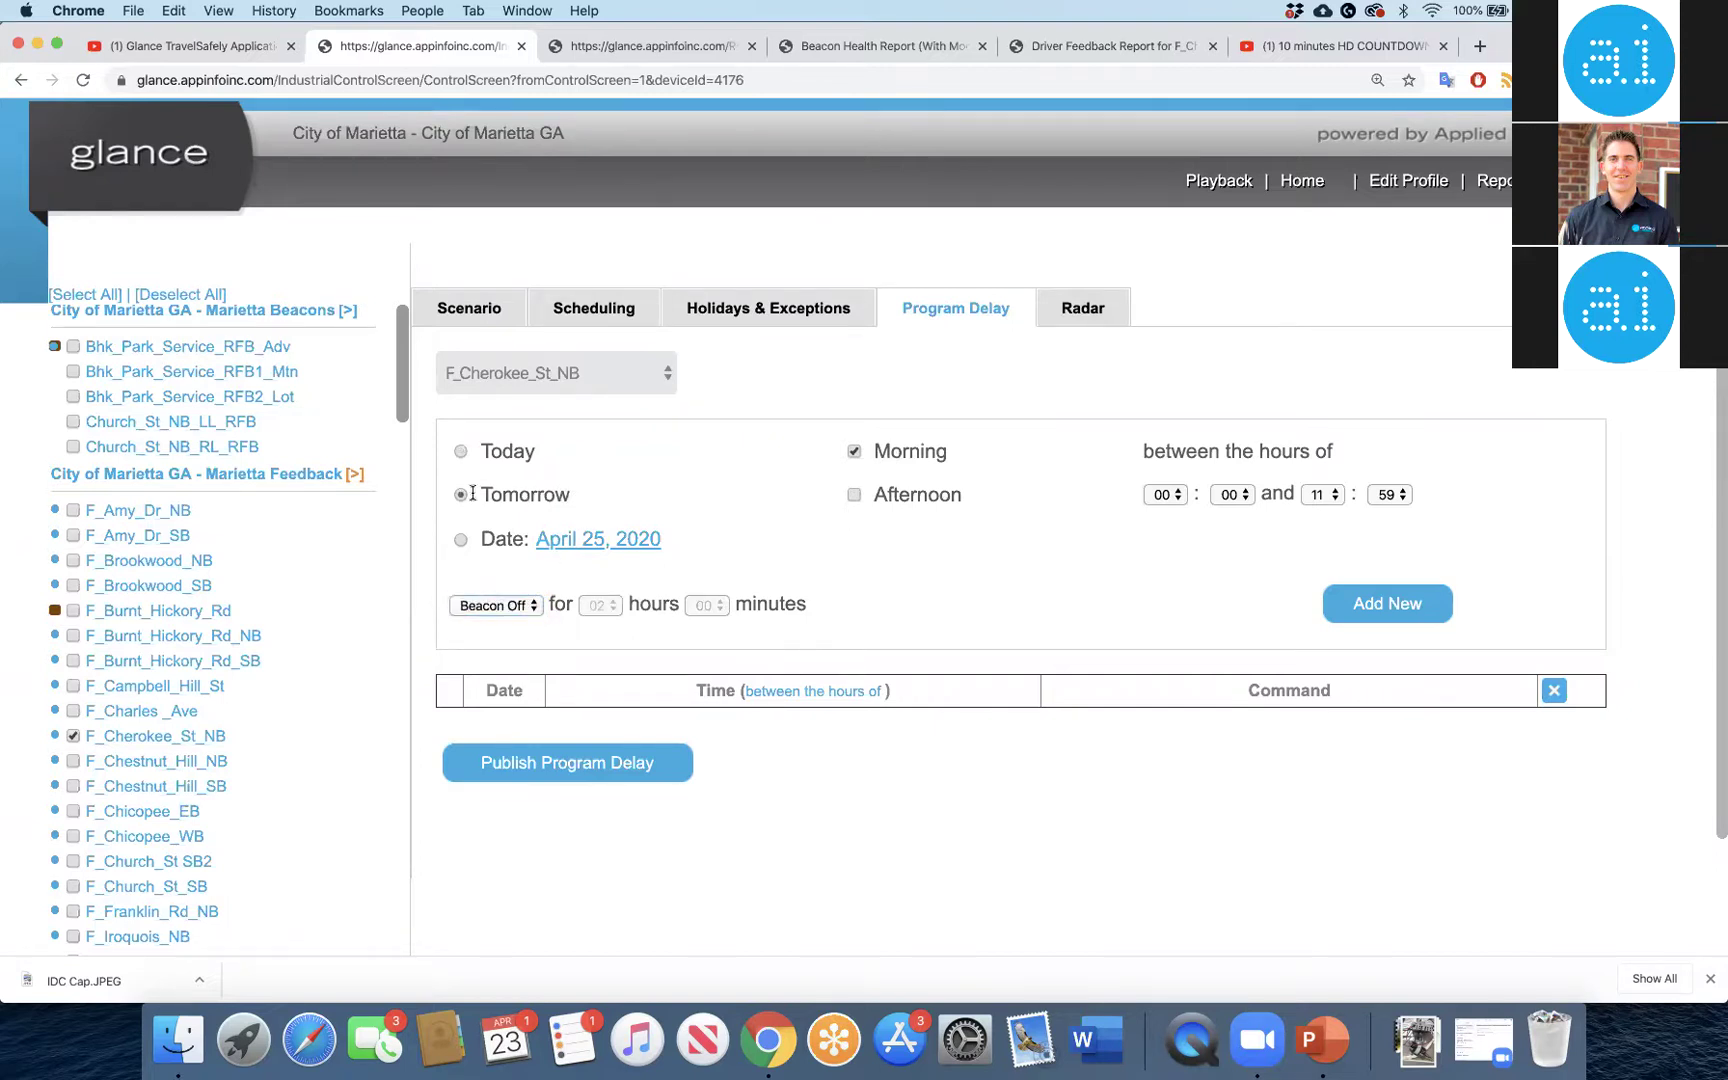
click(853, 495)
In the radar settings of F_Cherokee_St_NB, review the Sign Mode options and set the Speed Offset to 10
click(1075, 314)
click(1033, 186)
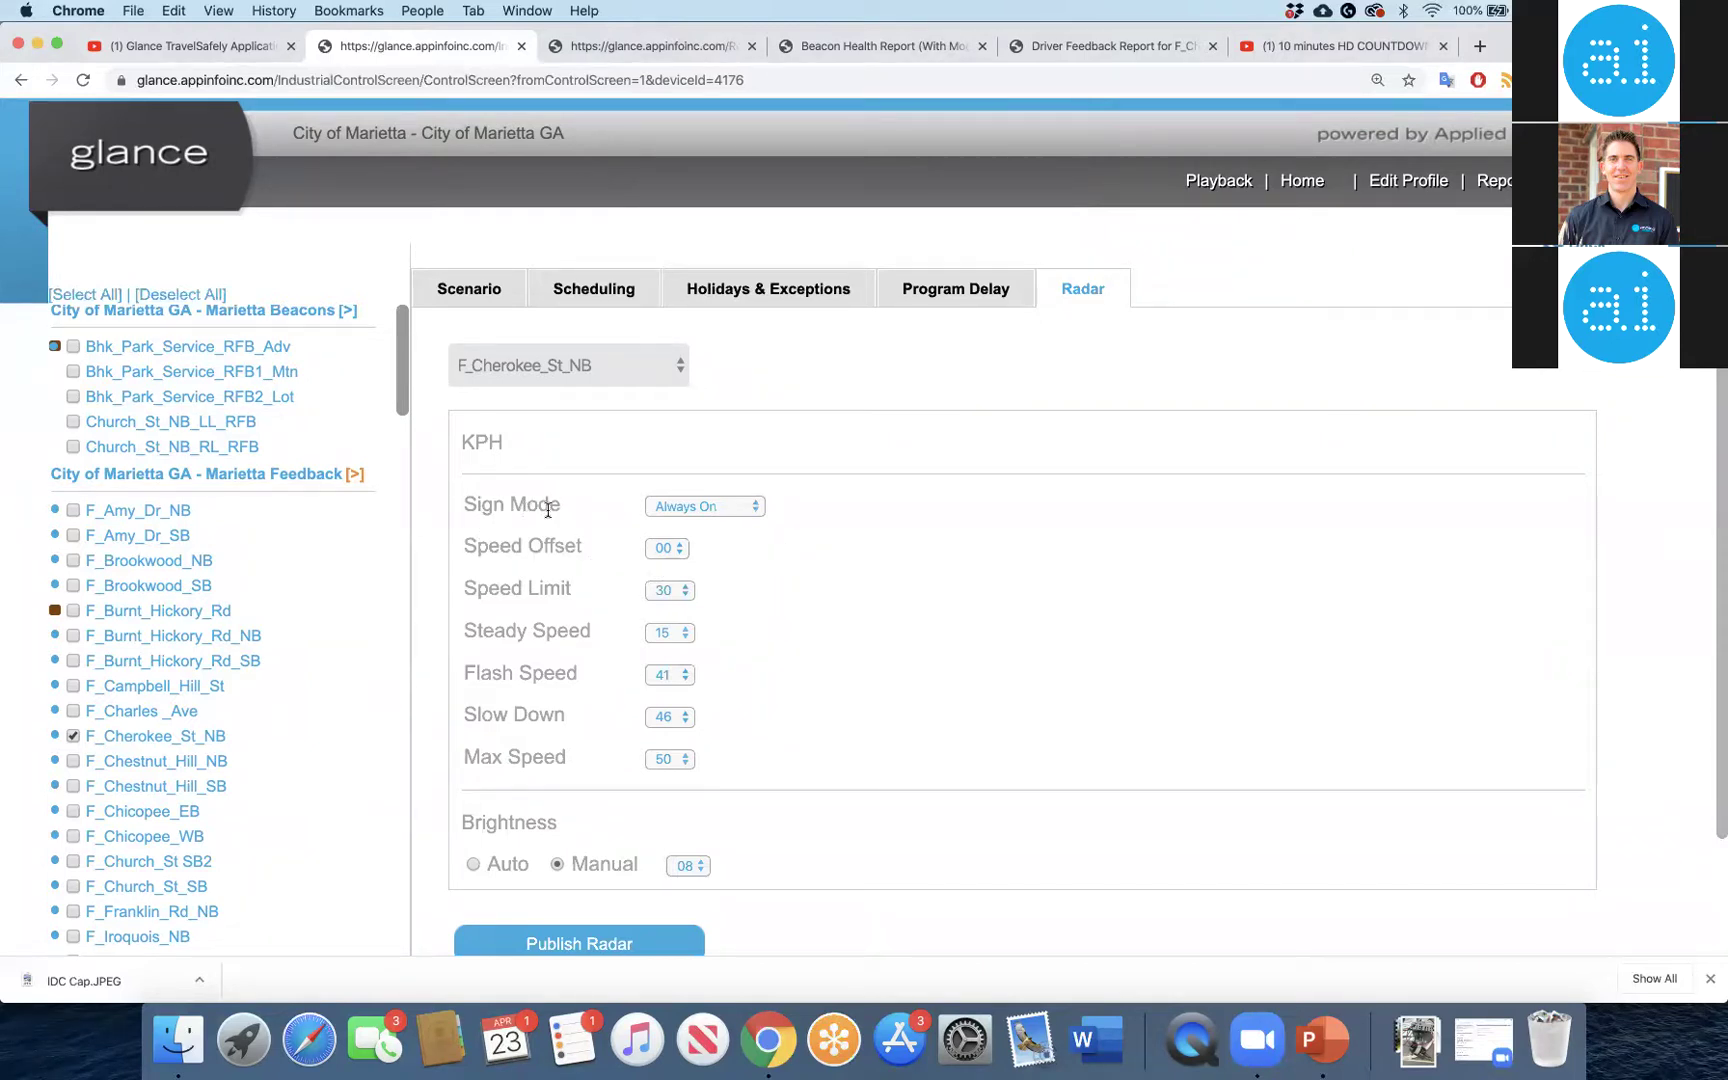
click(755, 510)
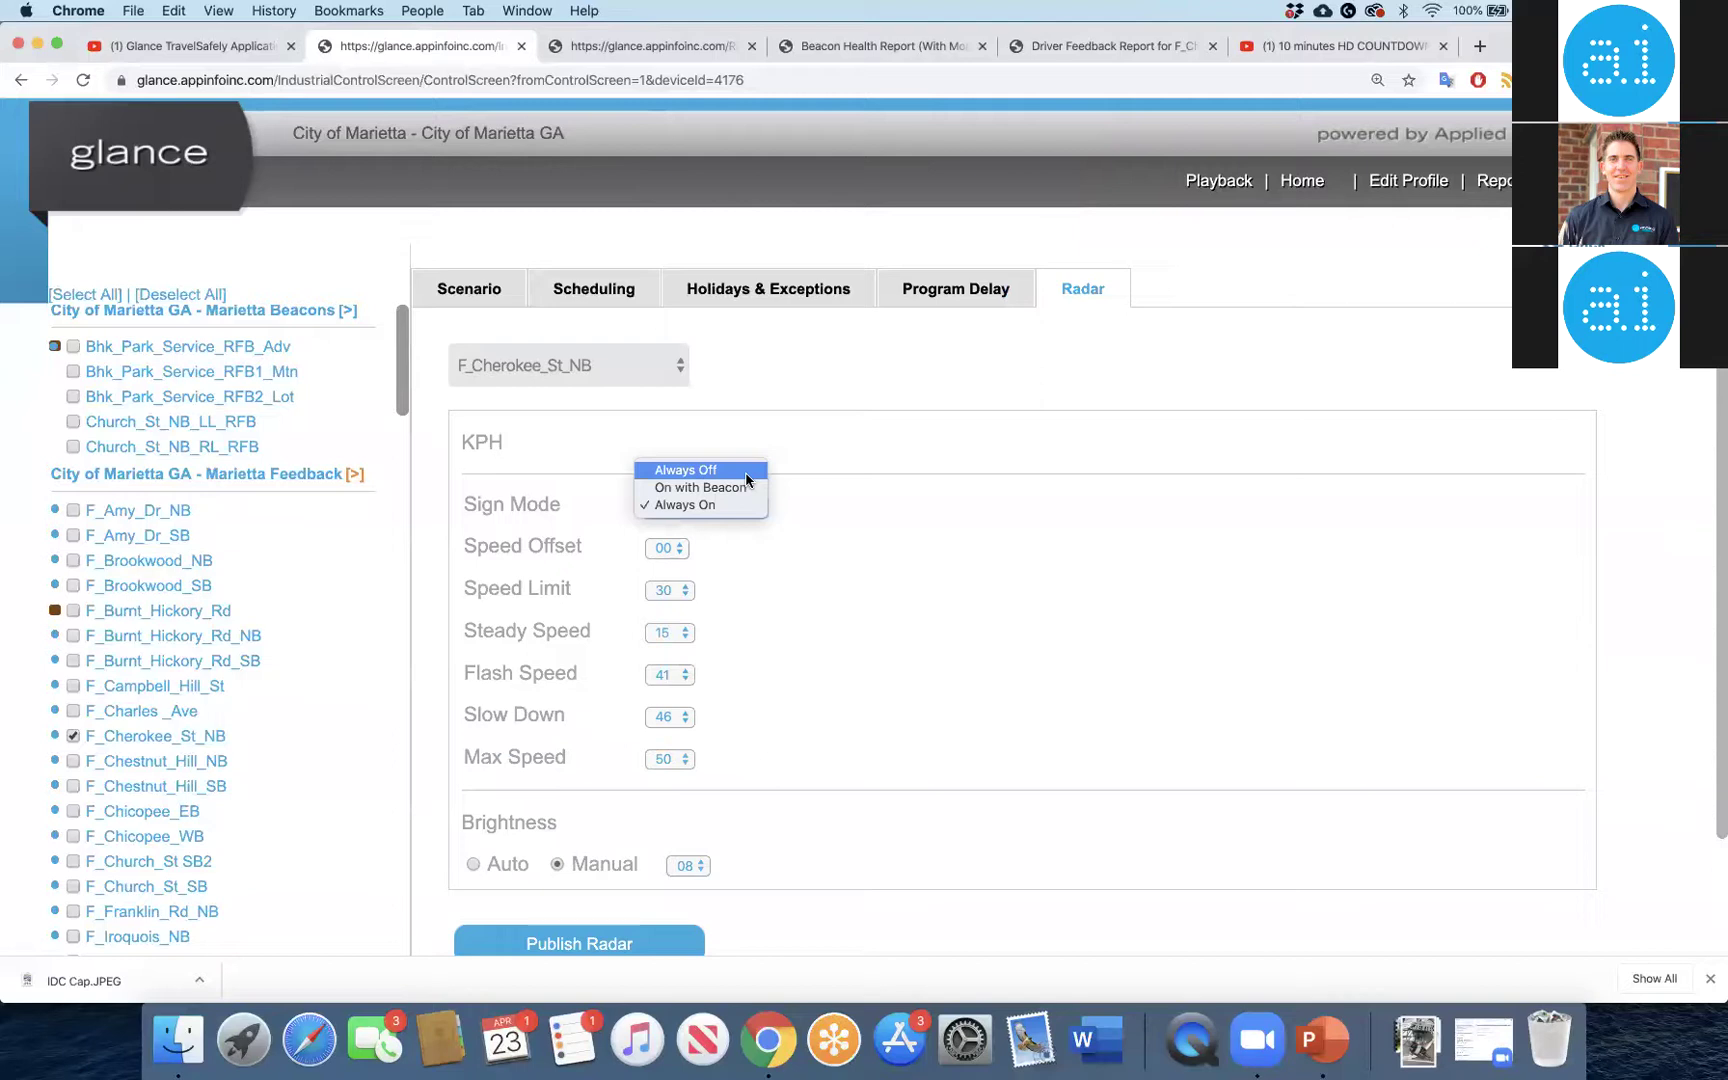
click(919, 590)
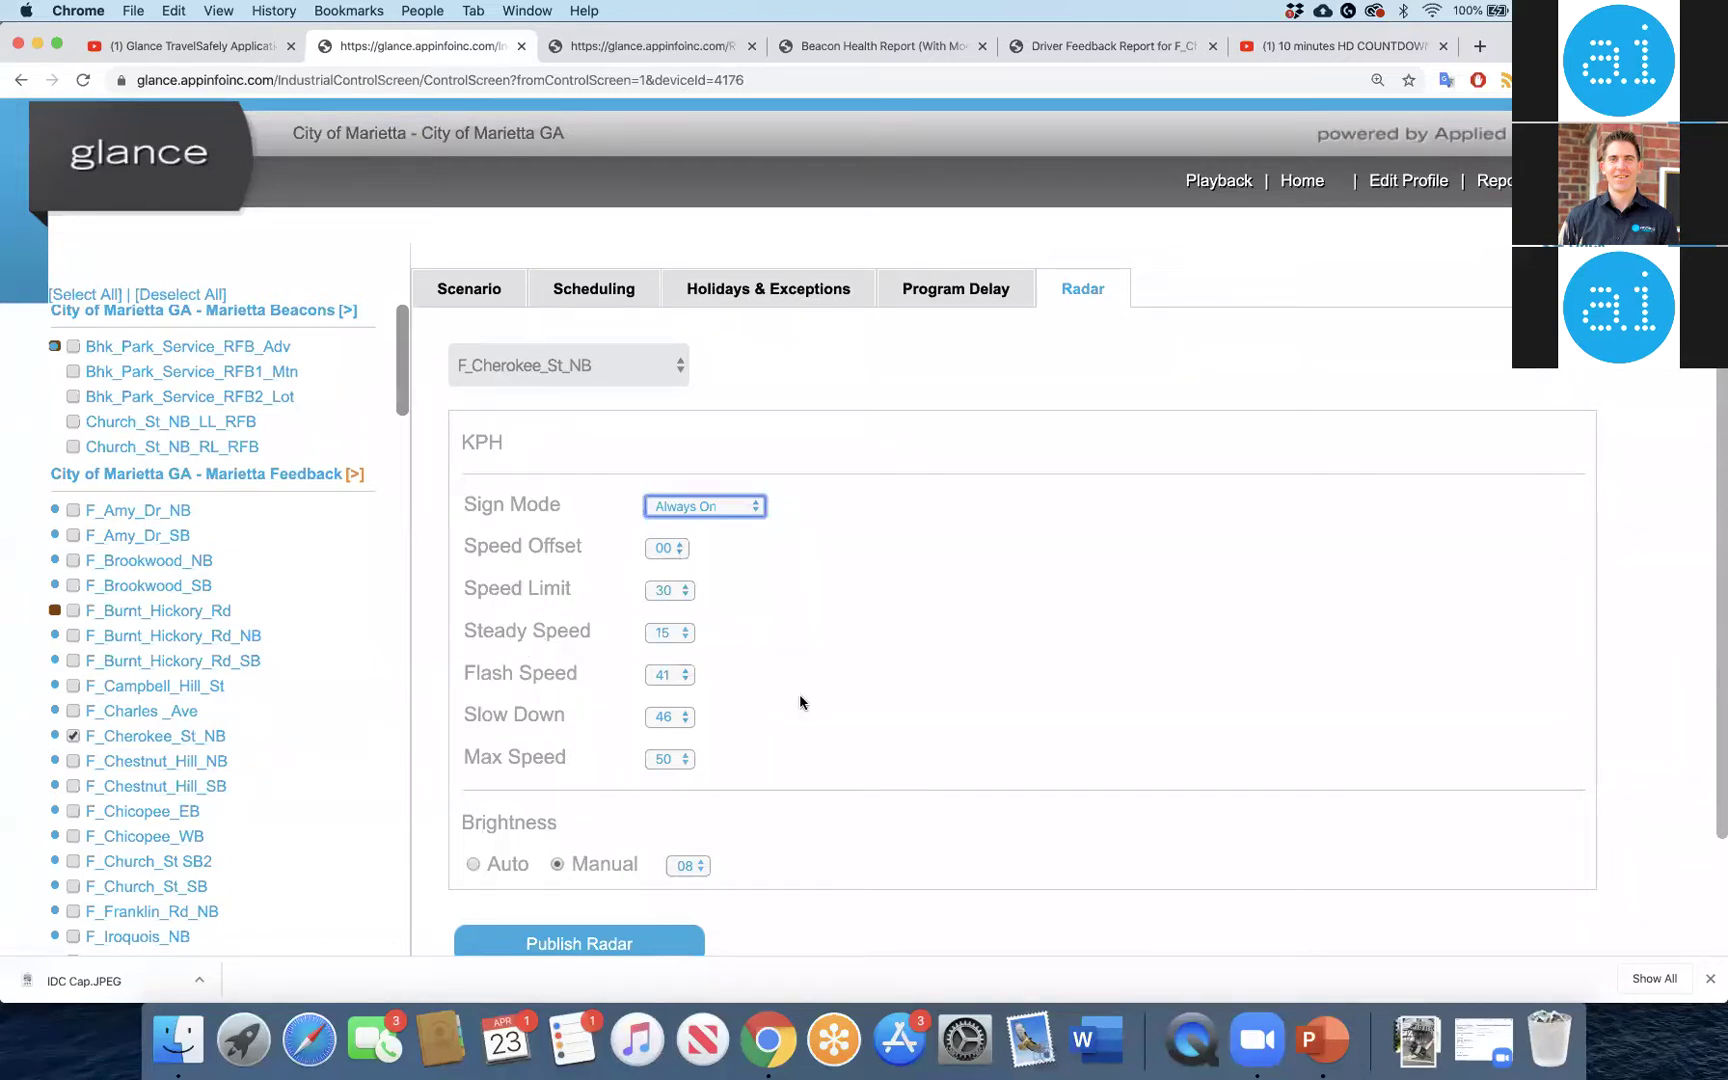
click(679, 549)
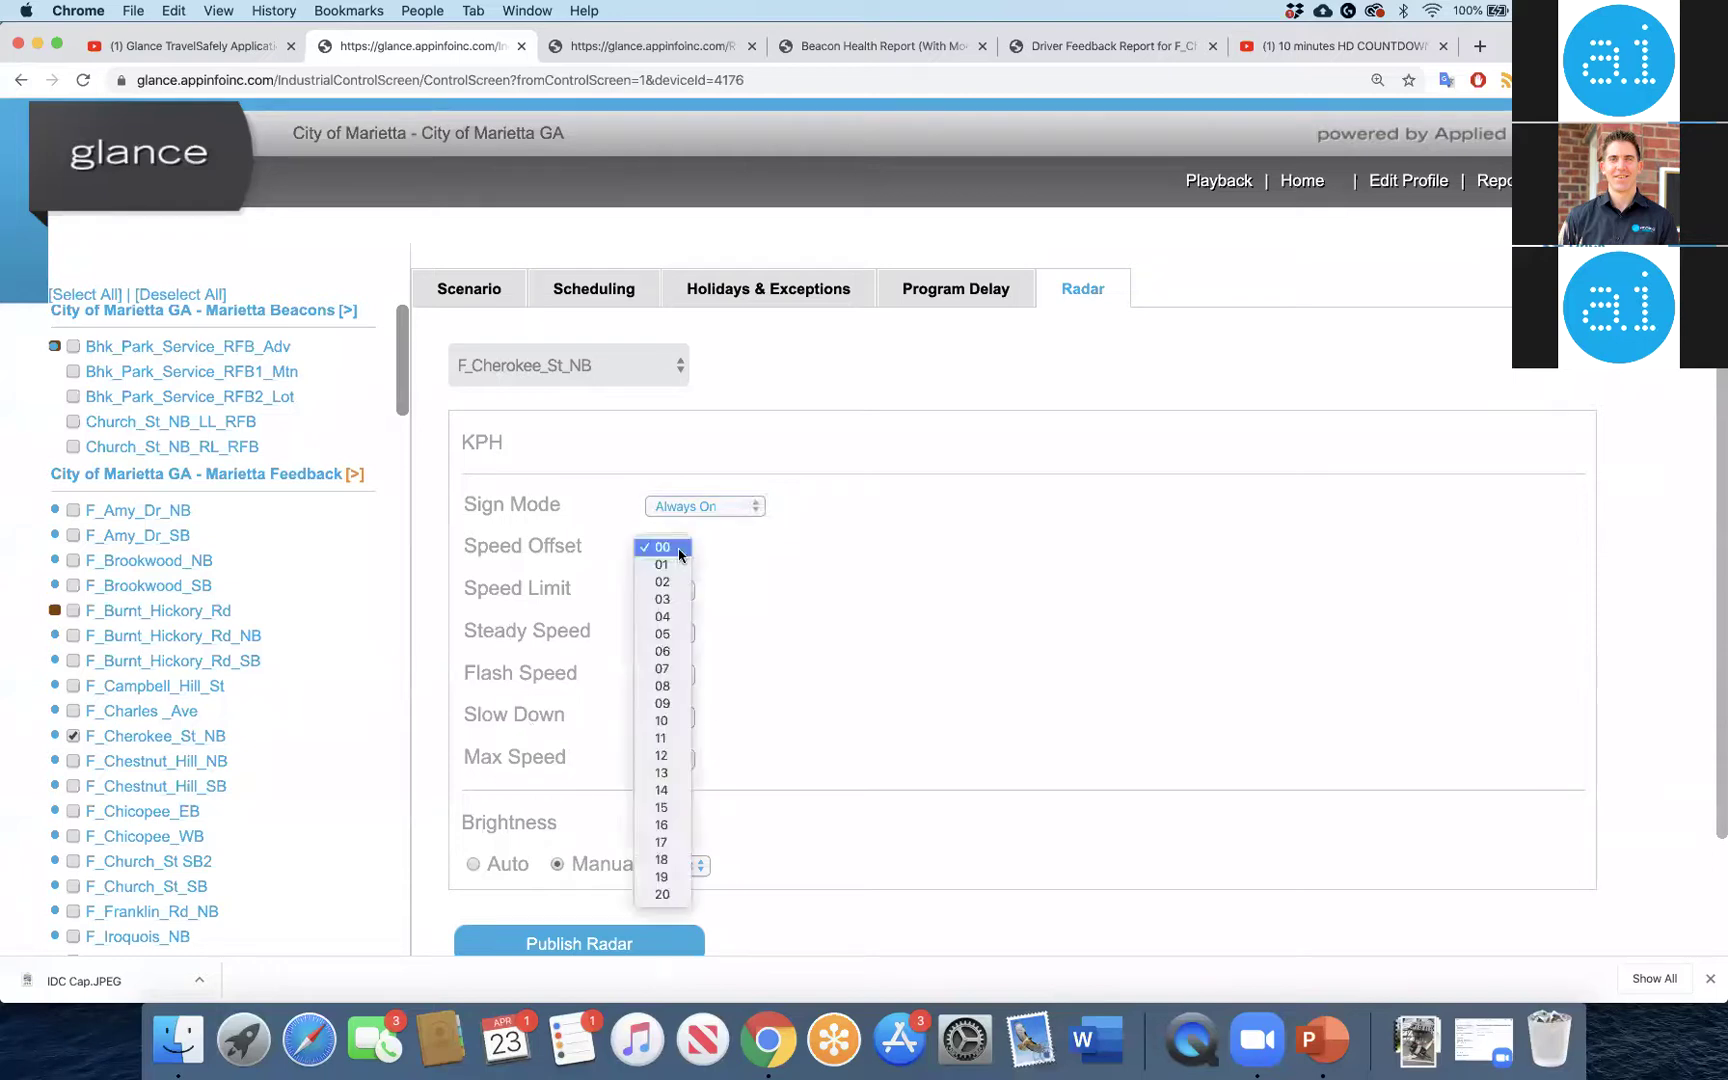
click(676, 718)
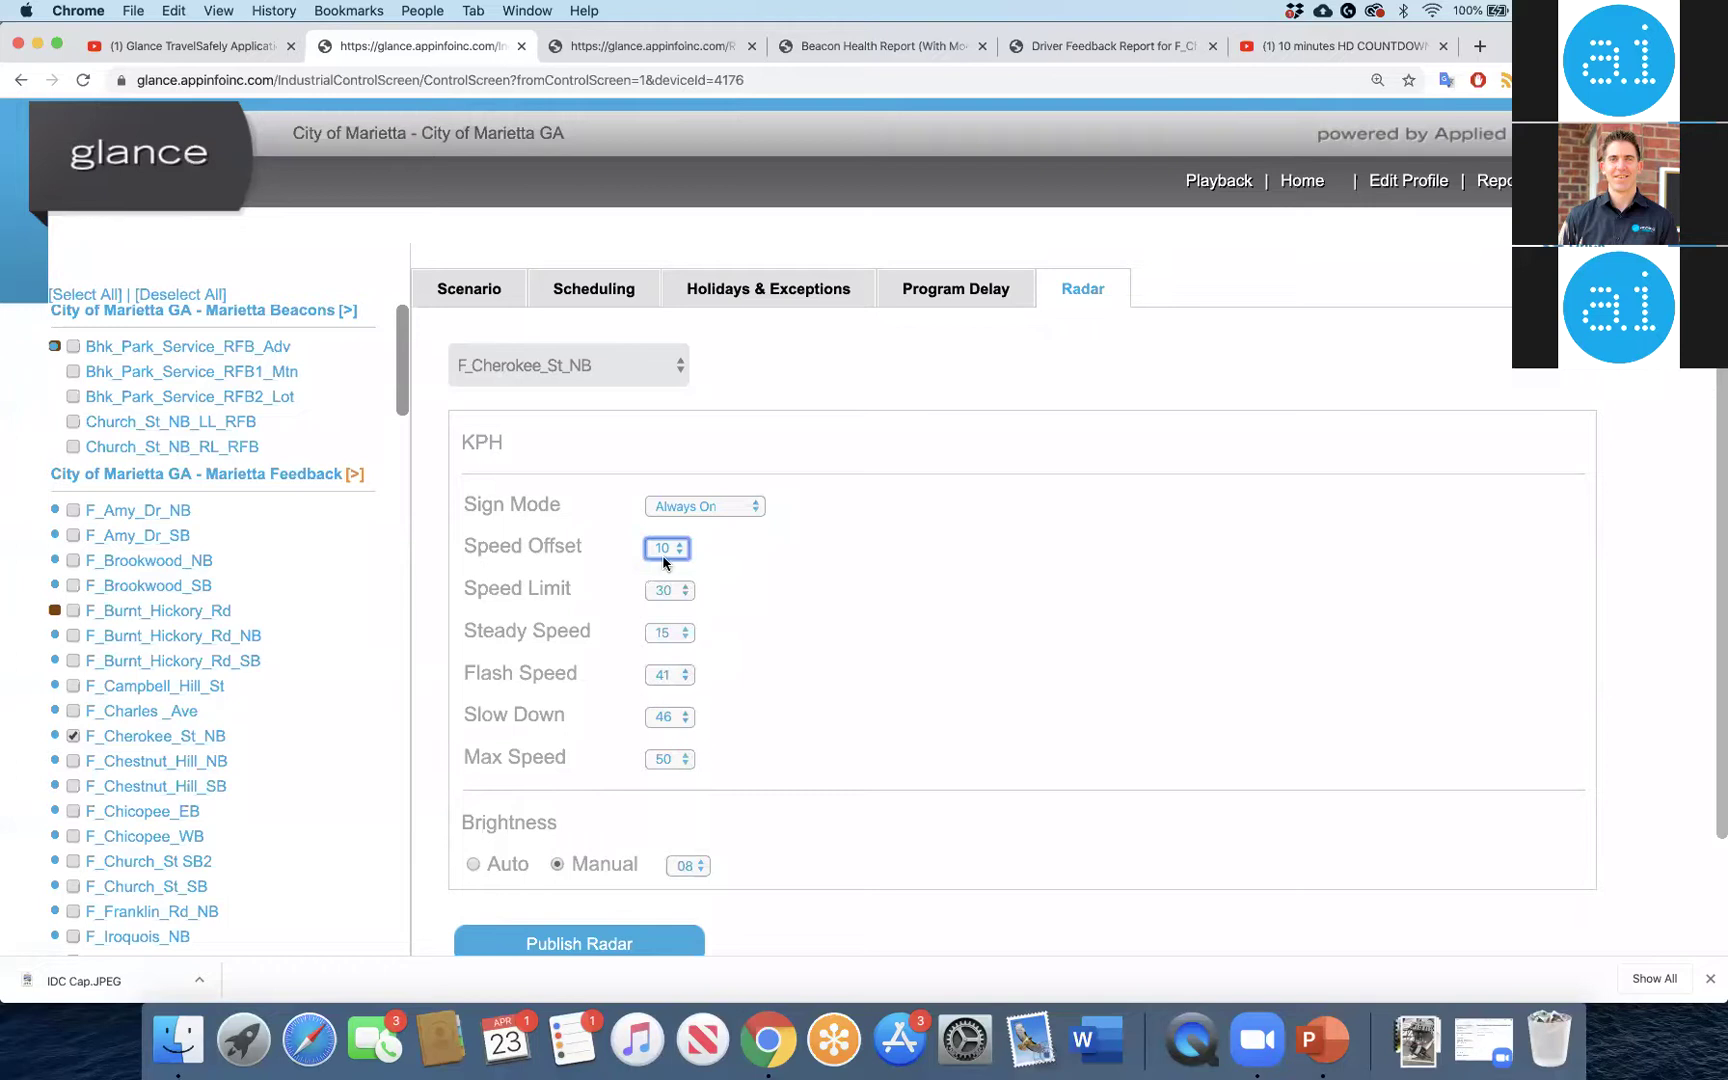